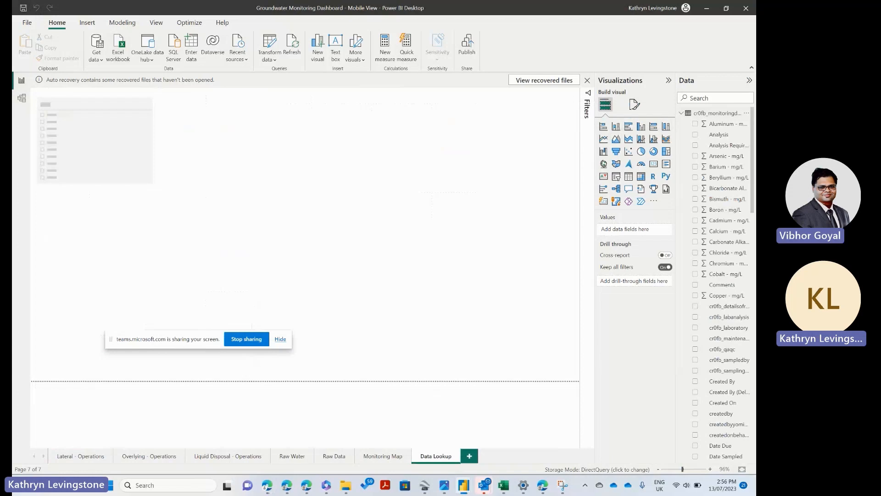
Step: Open the Power Query Editor to transform the report's data
left_click(27, 23)
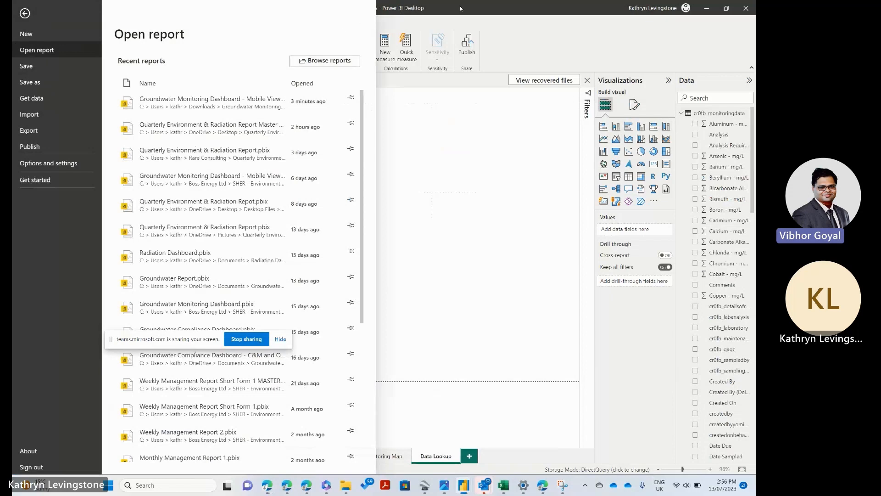
key("Escape")
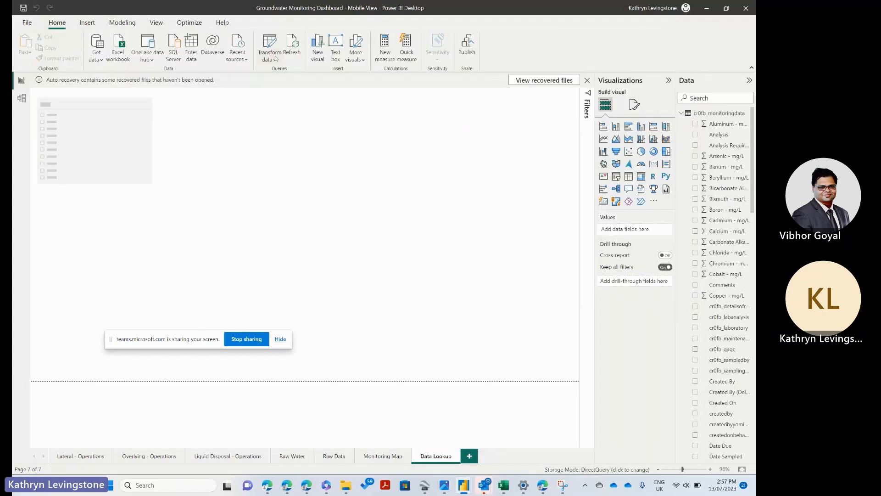
left_click(275, 60)
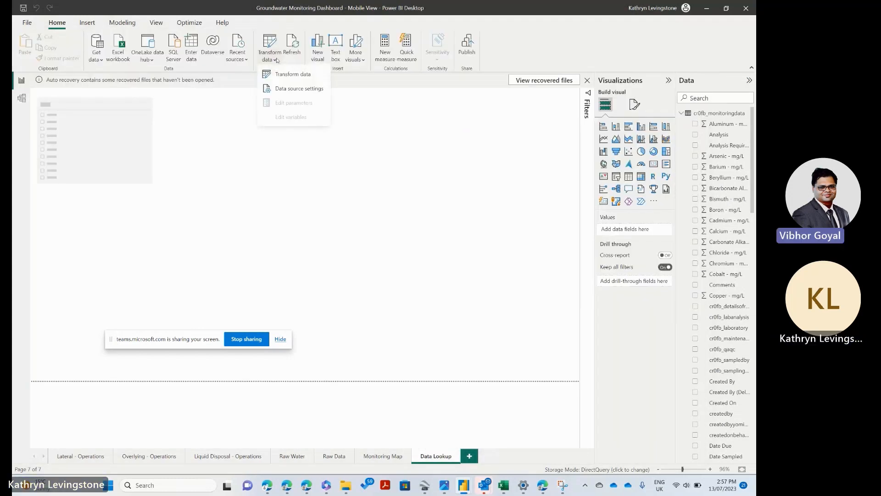
left_click(270, 46)
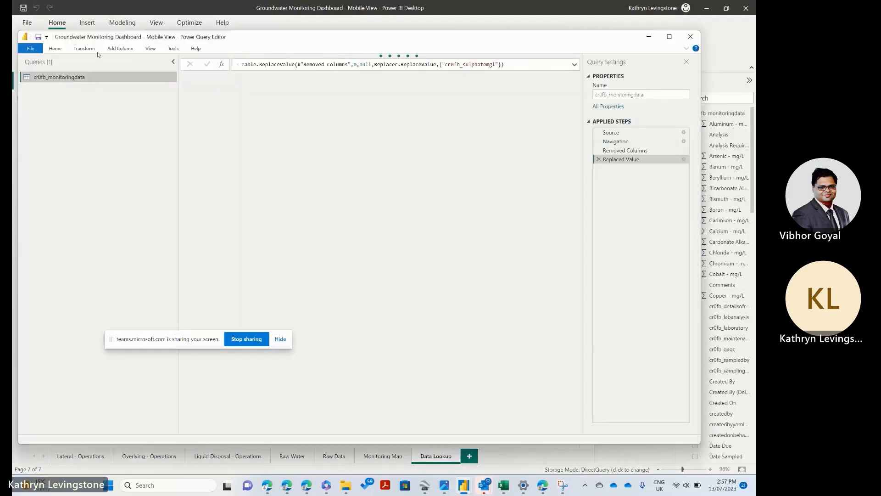
Step: Review the full query code of cr0fb_monitoringdata in the Advanced Editor and close it without changes
left_click(57, 50)
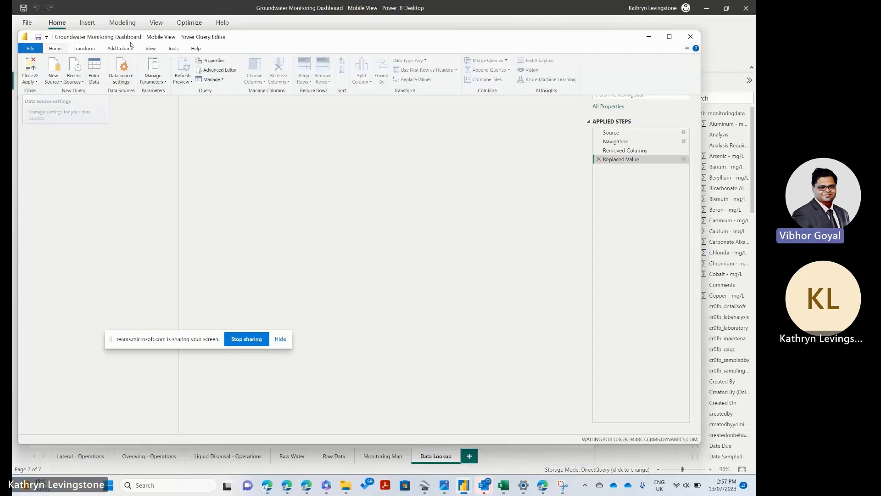
left_click(223, 70)
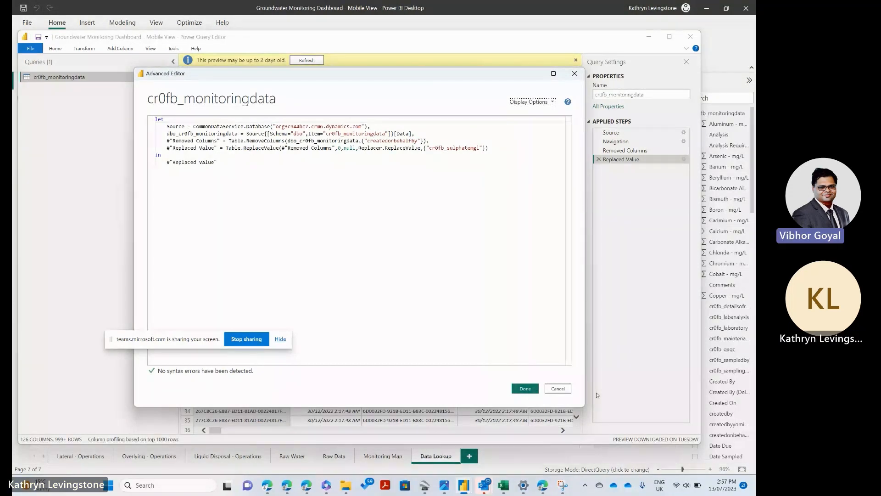
left_click(552, 391)
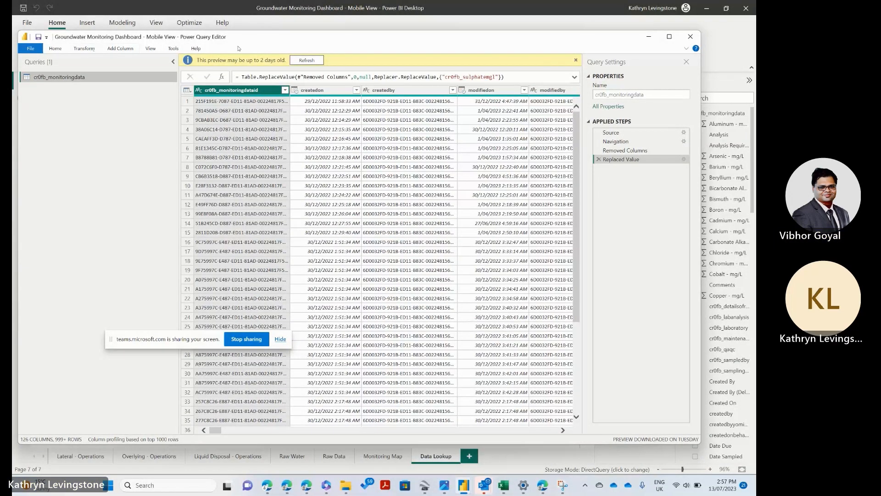
left_click(47, 48)
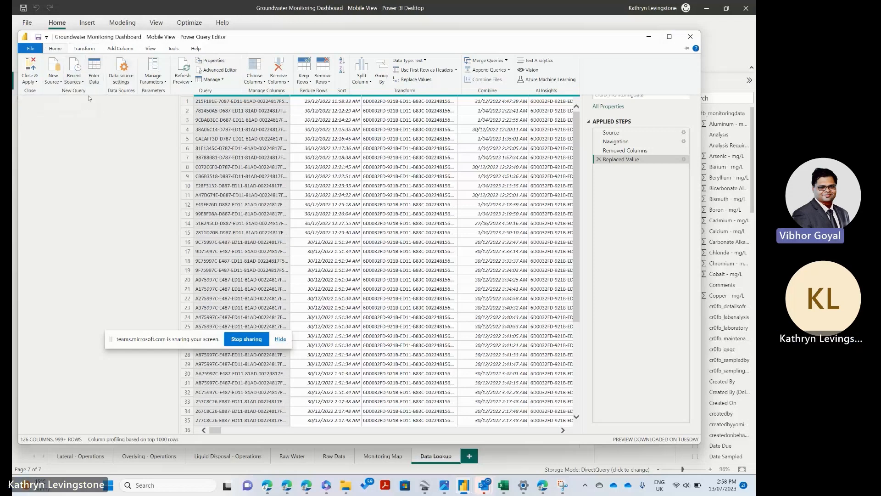
left_click(74, 73)
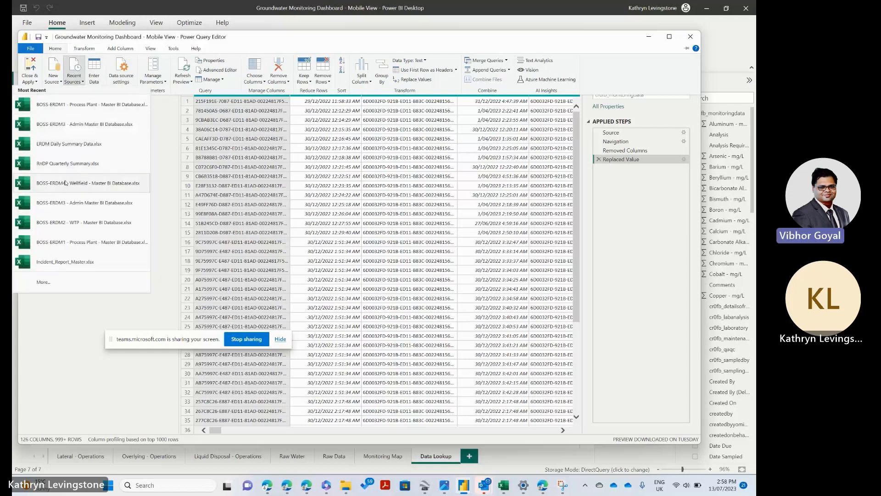
left_click(44, 283)
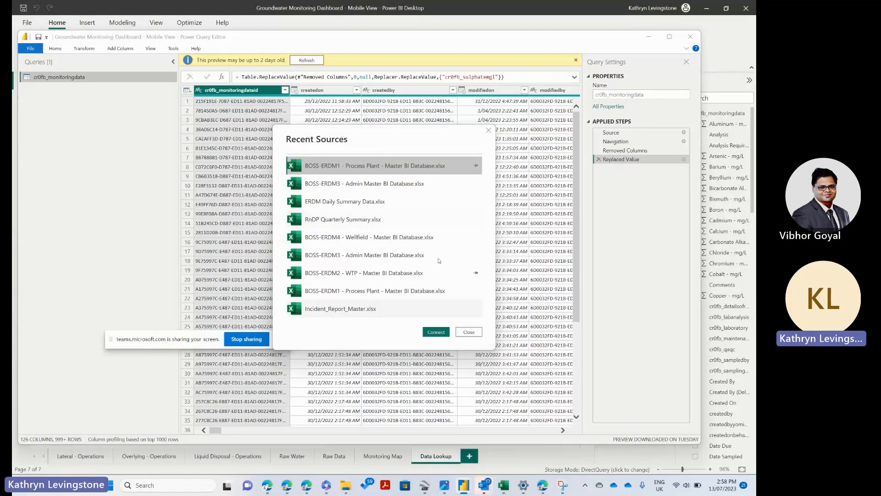
left_click(489, 130)
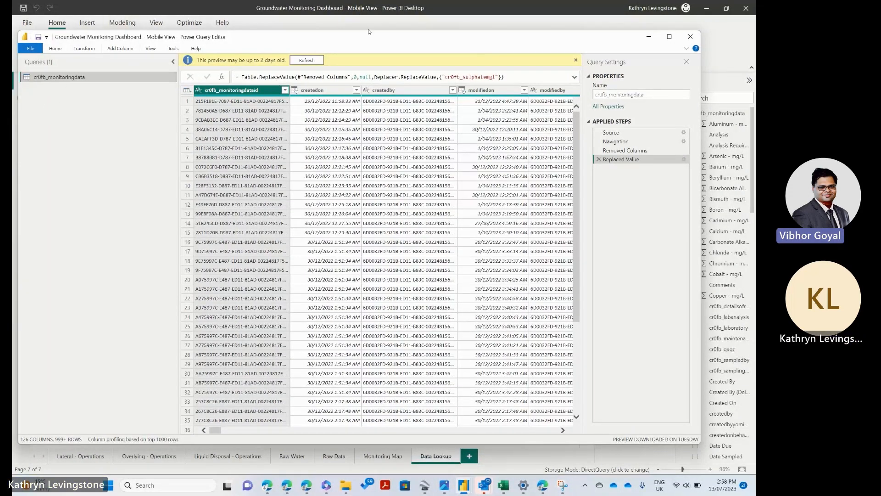
Step: Keep the Home ribbon permanently expanded and open the full list of connectors for a new data source
left_click(63, 47)
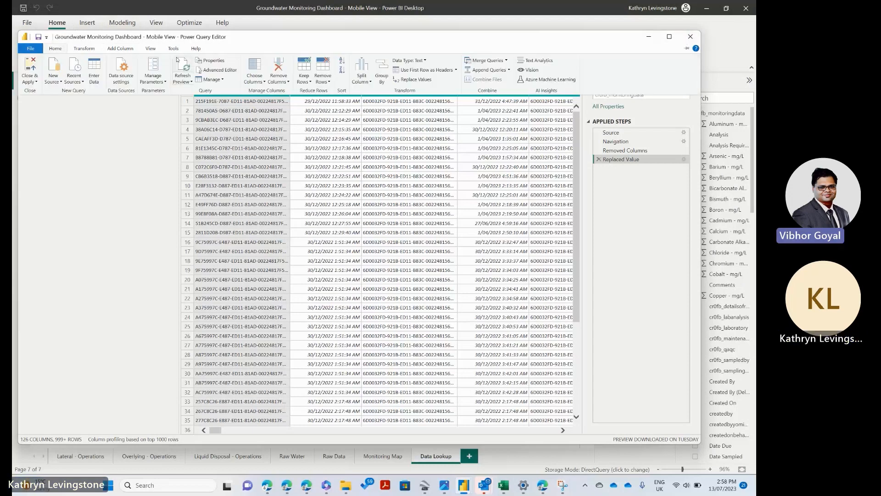
double_click(60, 50)
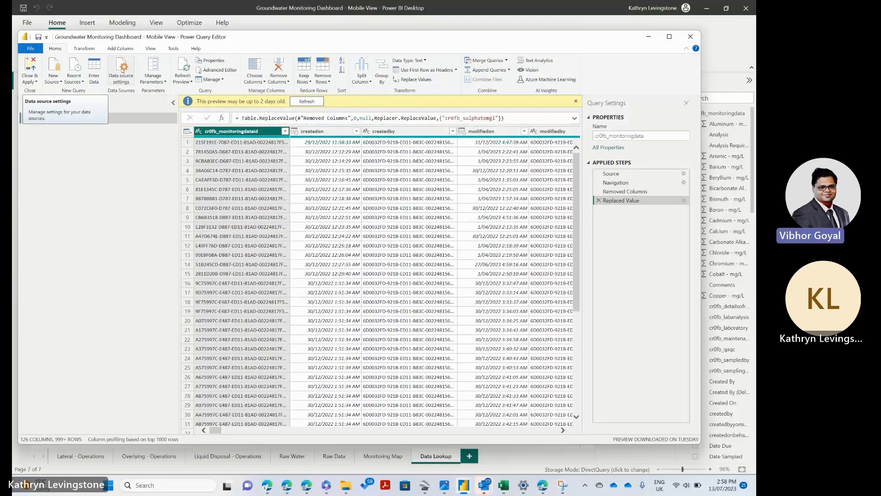
left_click(55, 70)
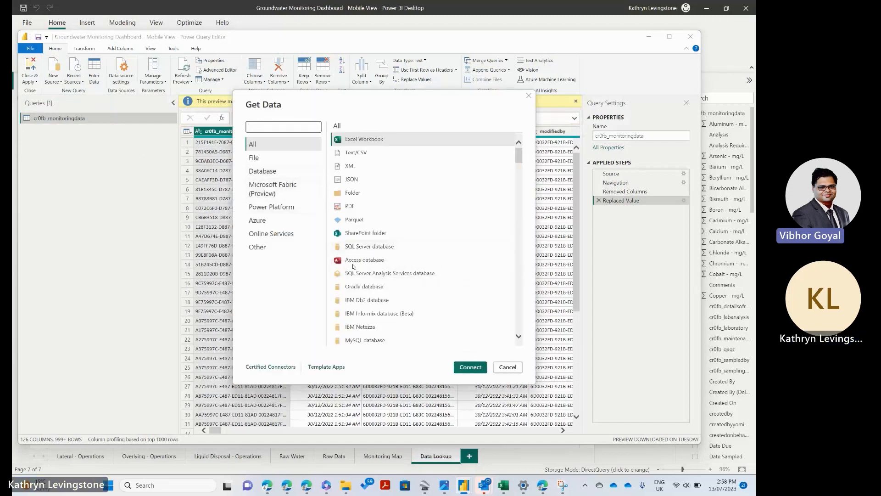
Step: Search the connectors for "dataverse" and connect to Dataverse as the new source
scroll(353, 266, "down", 7)
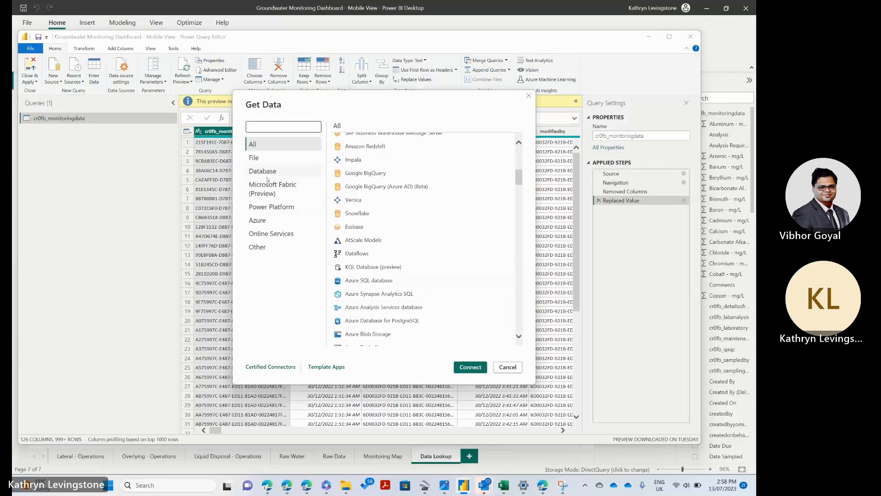
left_click(273, 126)
type("sa")
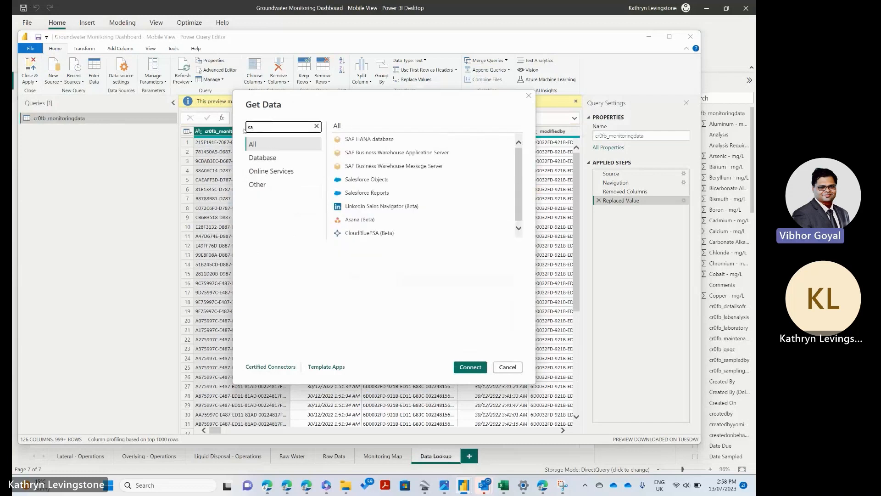
key("BackSpace")
key("BackSpace")
type("data")
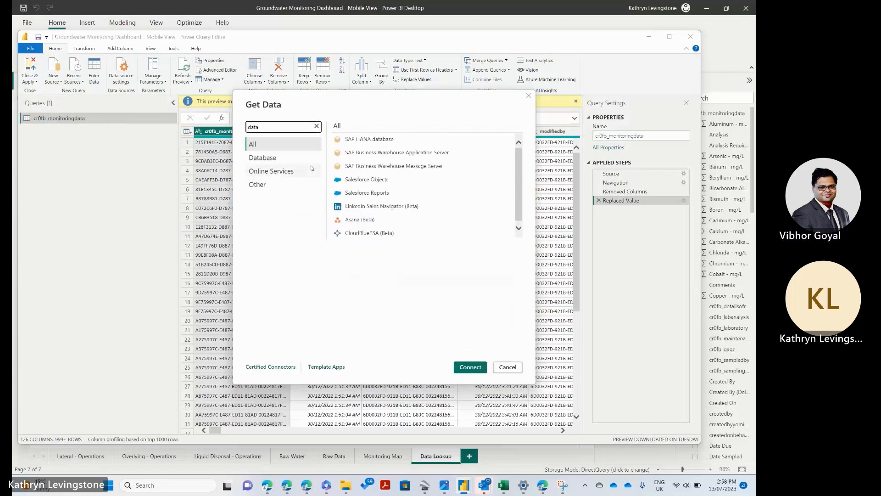
scroll(429, 296, "down", 3)
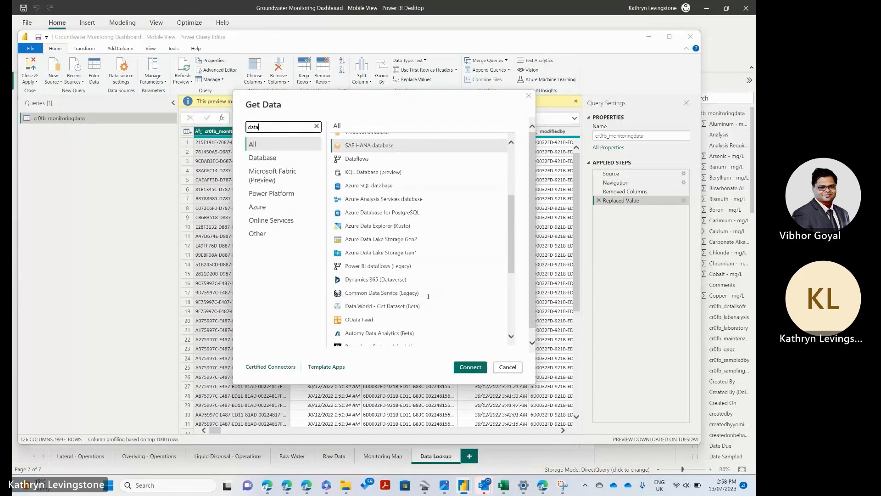
scroll(428, 296, "down", 5)
scroll(427, 300, "up", 6)
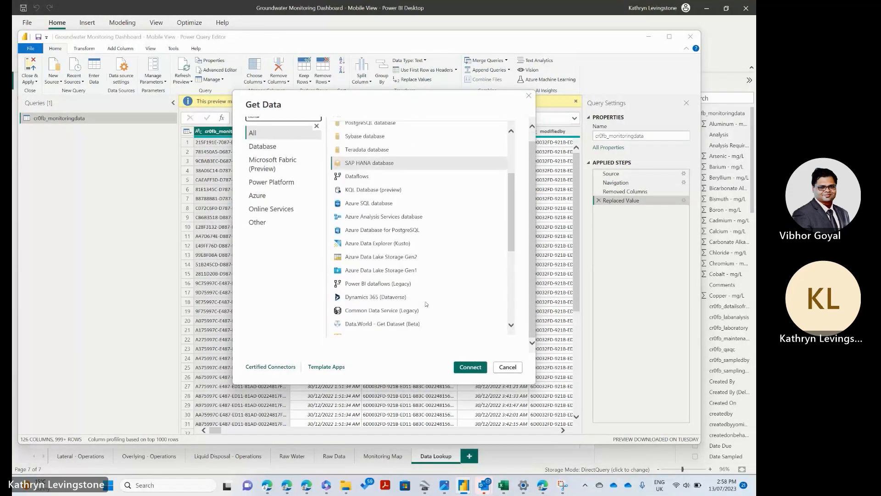
scroll(427, 304, "up", 4)
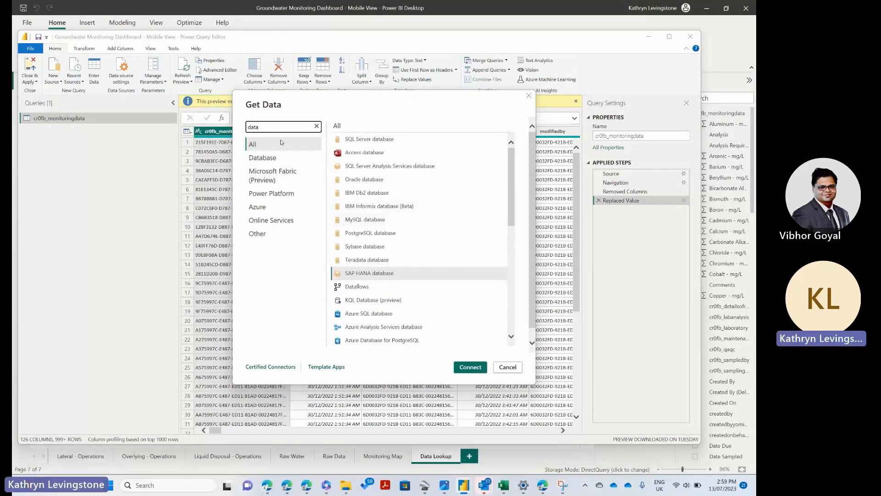
type("verse")
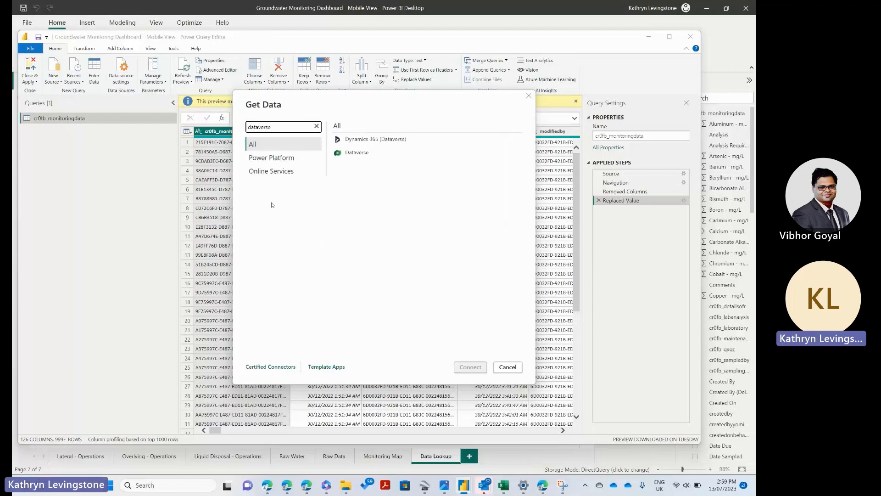
left_click(354, 156)
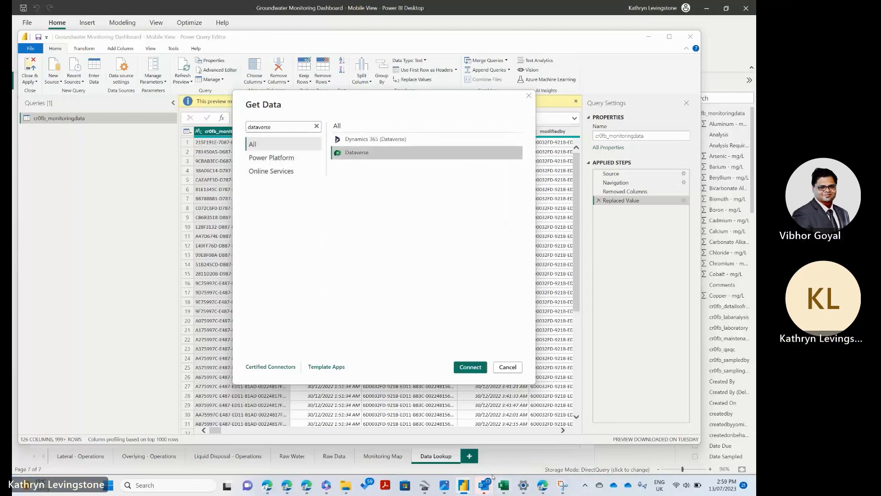
left_click(465, 366)
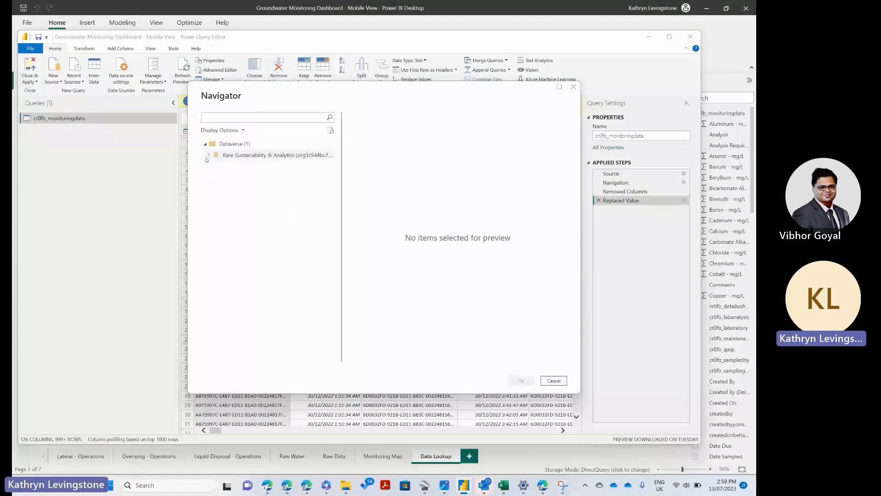
Step: Expand the Rare Sustainability & Analytics environment and filter its tables by "monit"
left_click(208, 156)
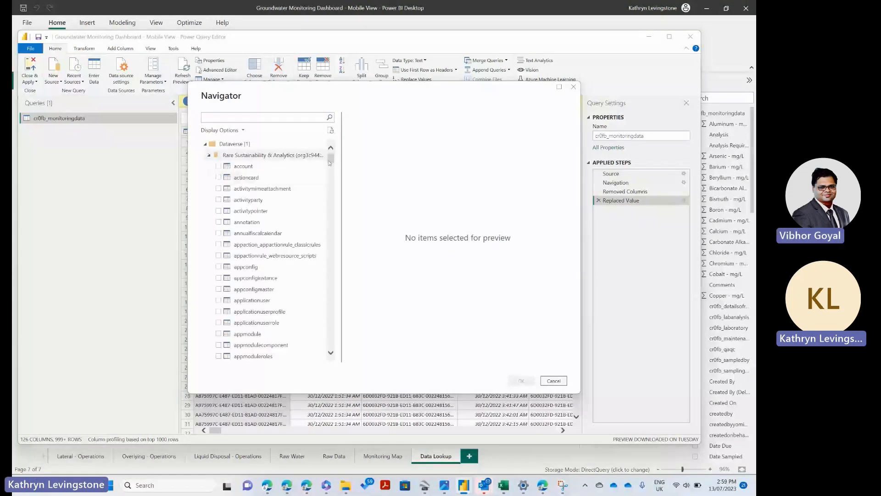
left_click_drag(331, 161, 333, 214)
left_click(284, 118)
type("monit")
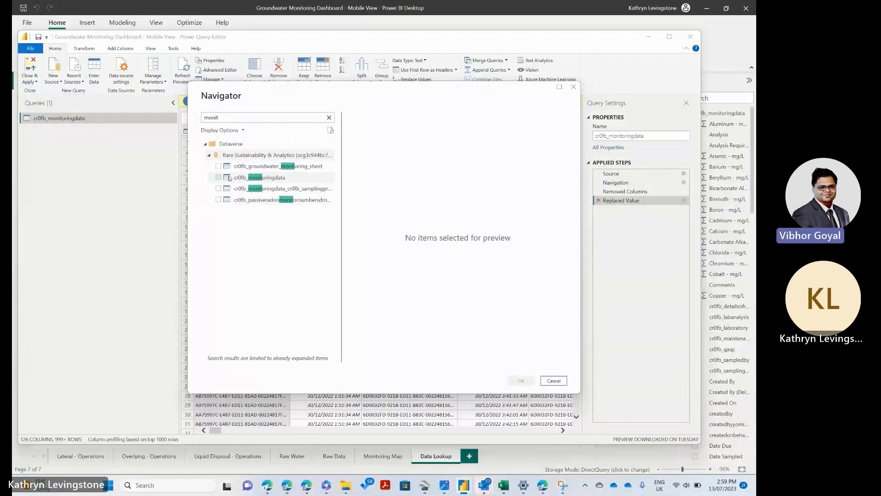
Step: Load the cr0fb_monitoringdata table as a new query, using the Import connection mode
left_click(221, 179)
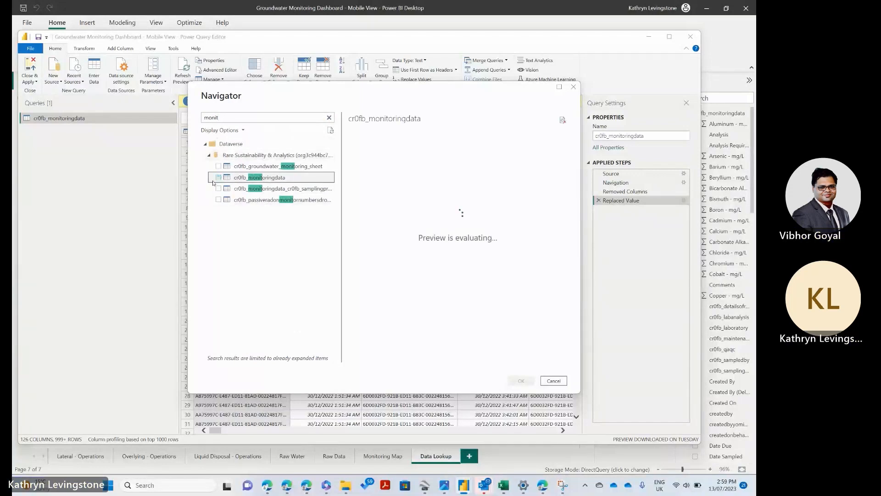
left_click(219, 178)
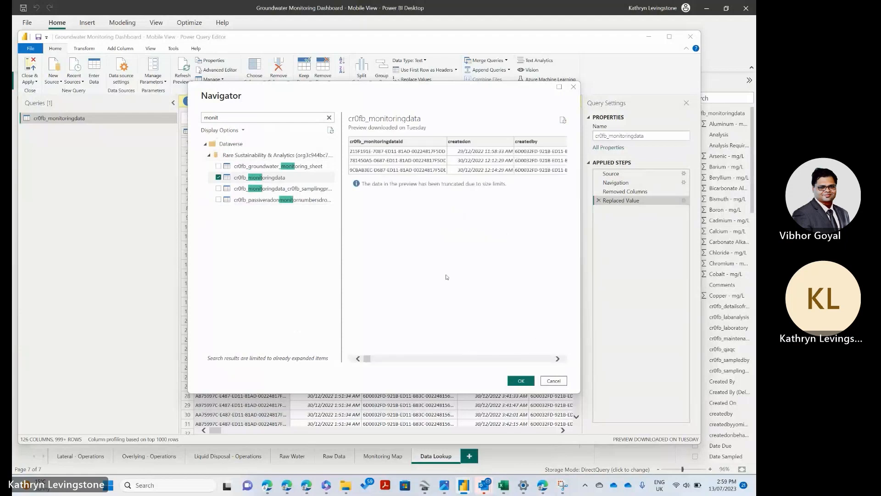
left_click_drag(367, 359, 539, 358)
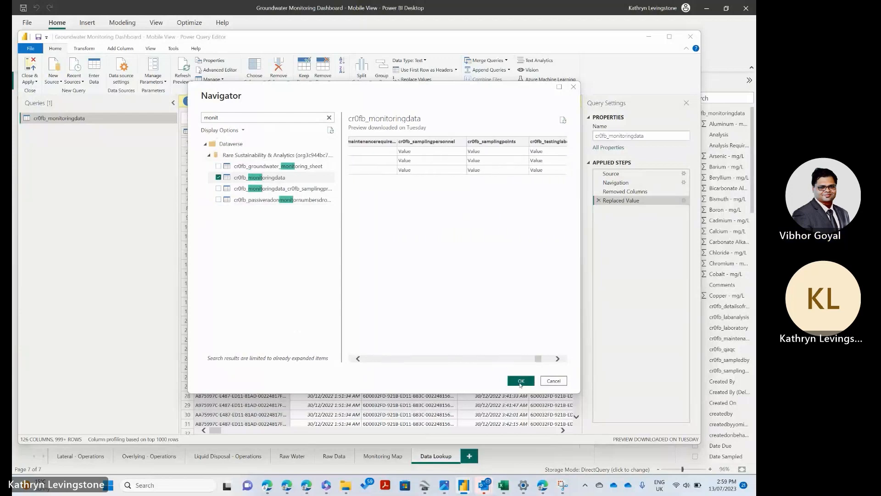
left_click(520, 381)
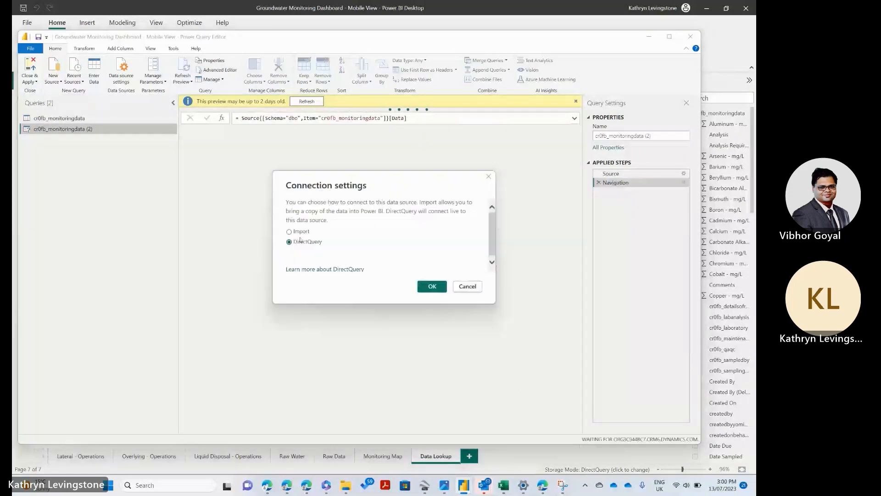
left_click(298, 234)
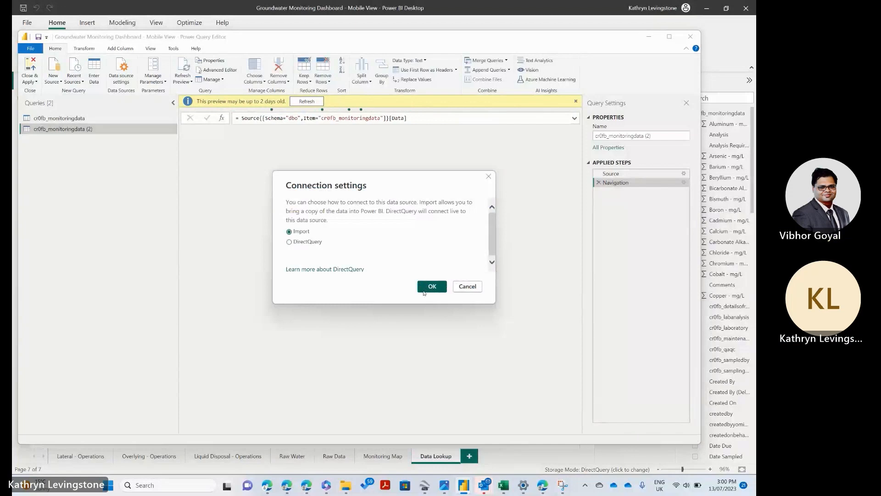
left_click(432, 287)
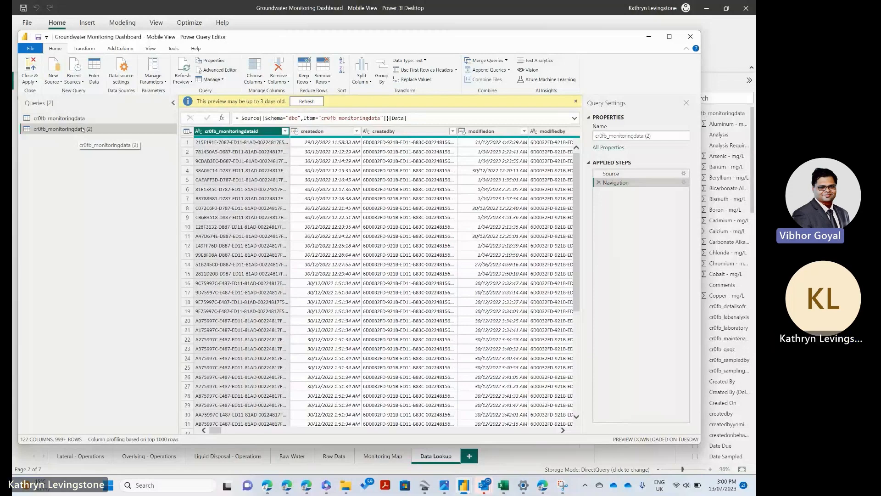
Step: Copy the entire query code of cr0fb_monitoringdata (2) from the Advanced Editor
left_click(201, 69)
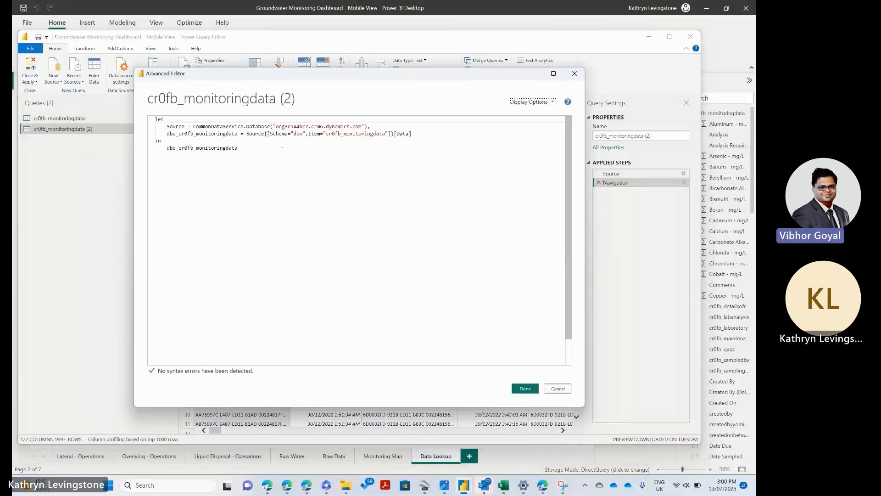
left_click(245, 148)
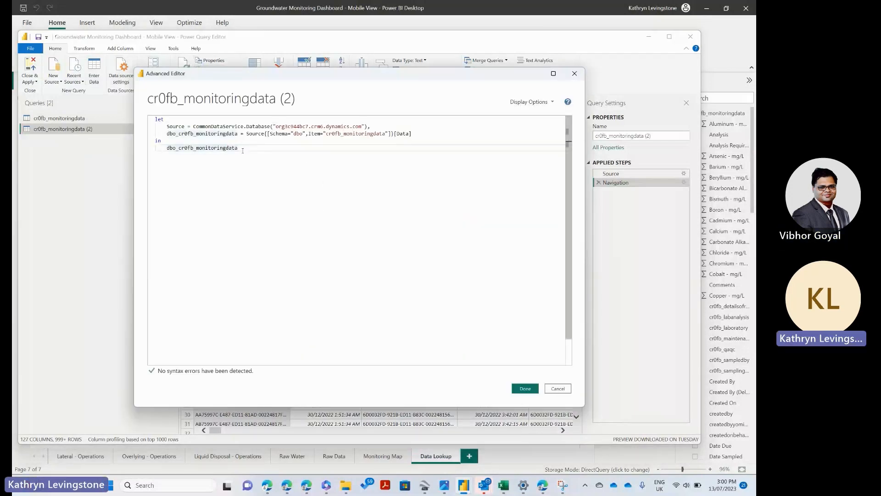
left_click_drag(243, 148, 155, 119)
right_click(161, 133)
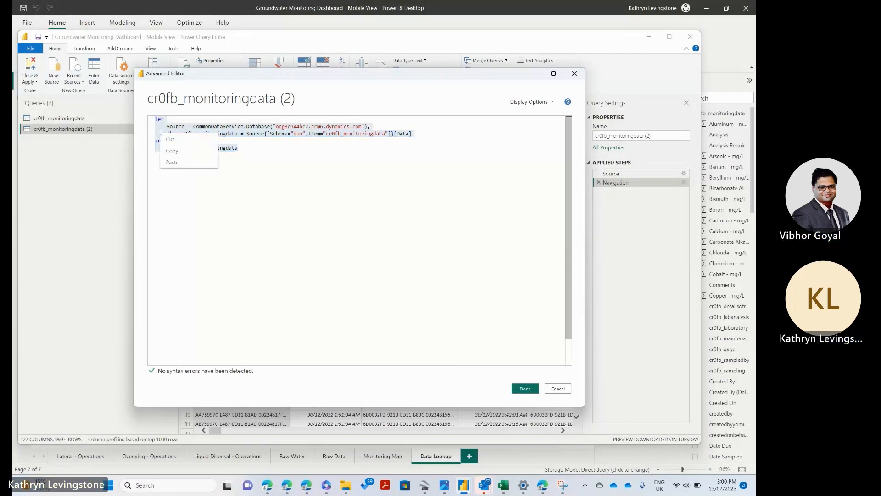
left_click(167, 151)
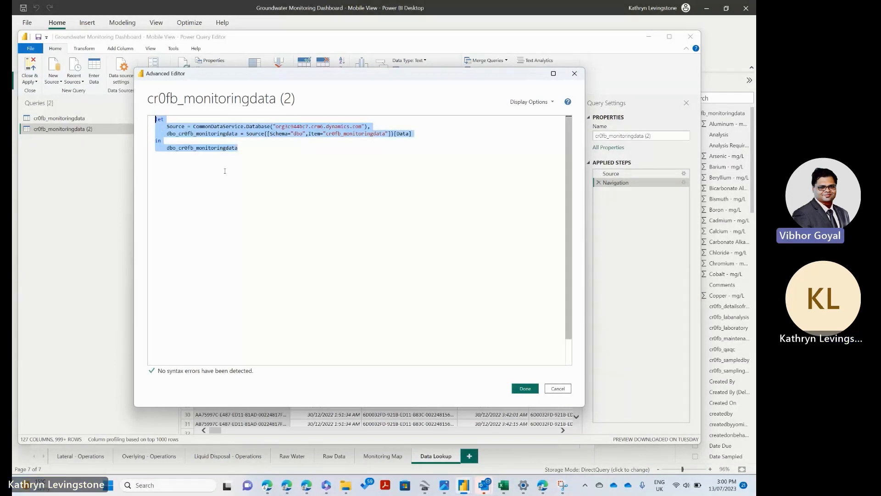
Step: Leave the copied query's code unchanged and open the source code of the original cr0fb_monitoringdata query in the Advanced Editor
left_click(569, 389)
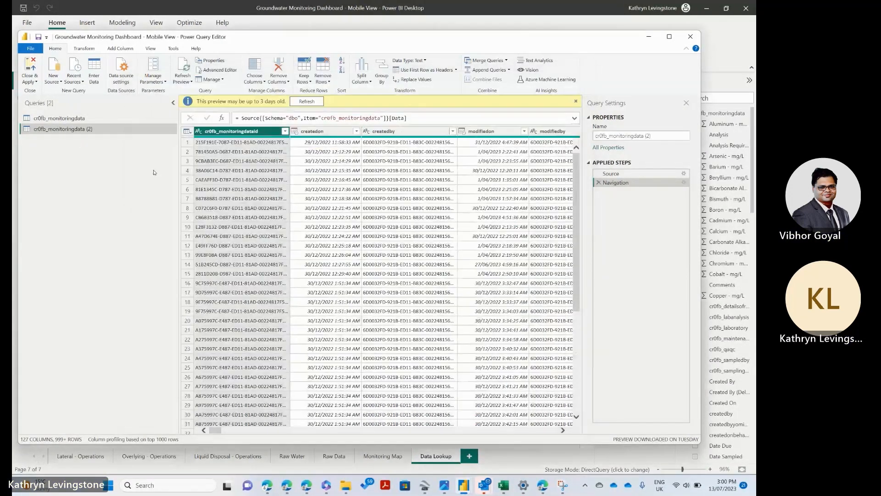
left_click(67, 118)
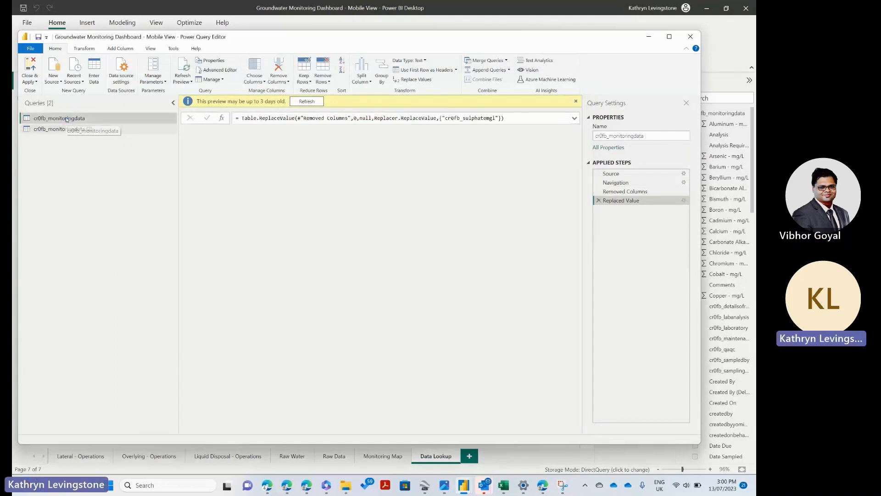
double_click(67, 118)
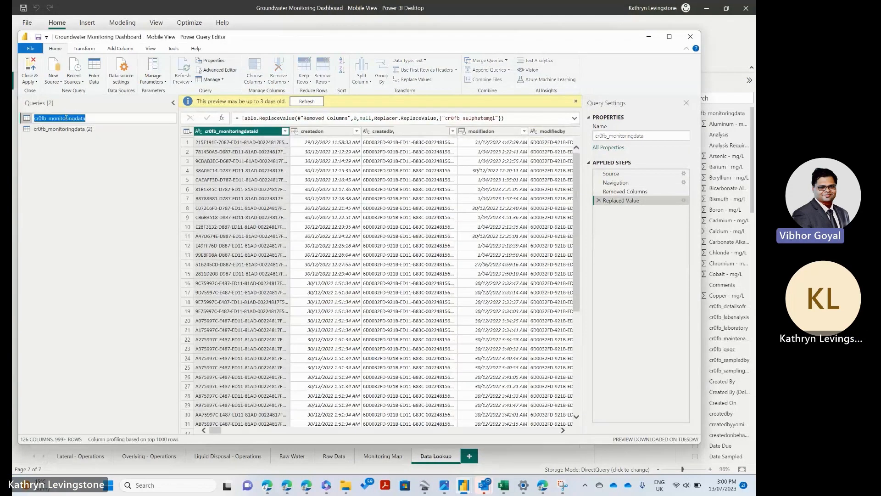
left_click(38, 222)
left_click(212, 79)
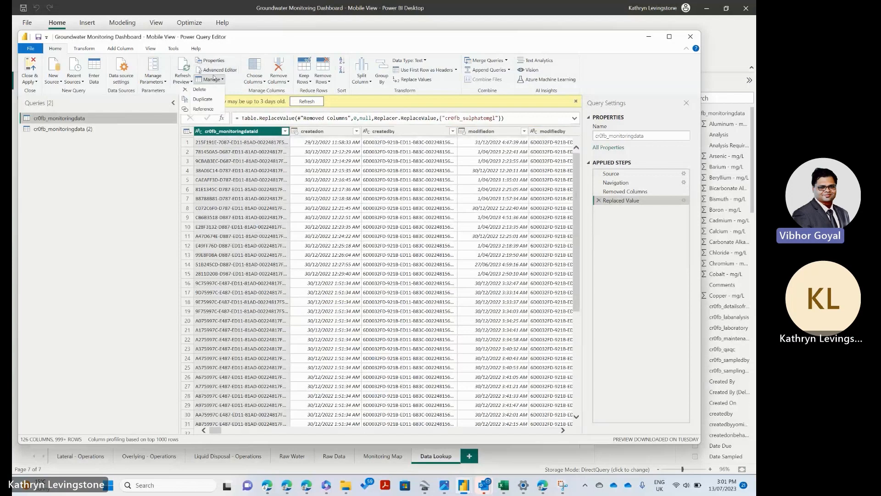
left_click(216, 70)
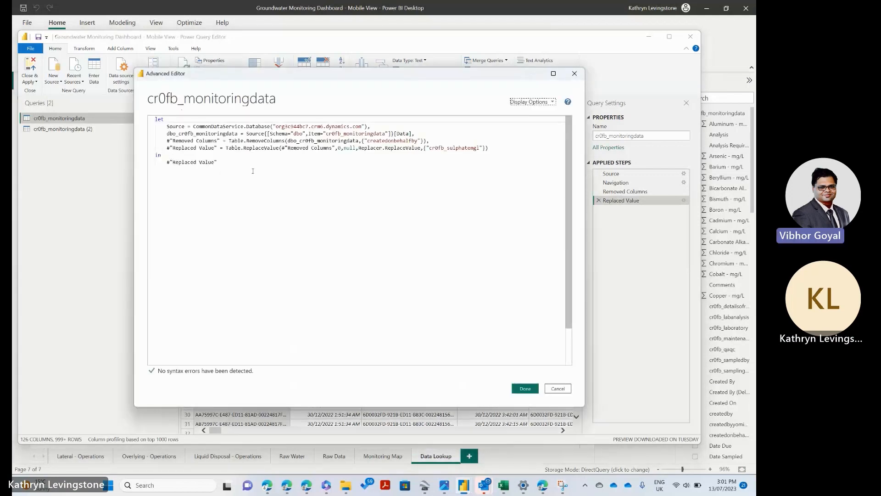
Step: Replace the entire code of the cr0fb_monitoringdata query with the copied Dataverse query code and apply it
left_click(212, 187)
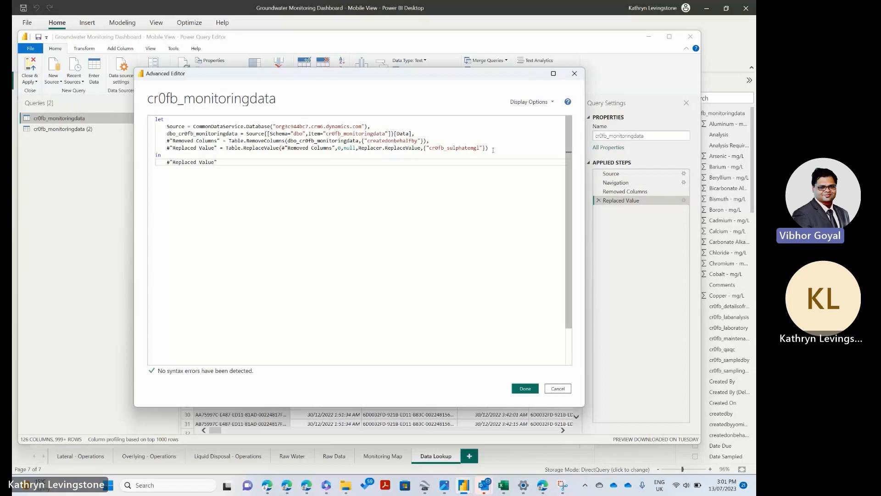
left_click_drag(492, 150, 164, 122)
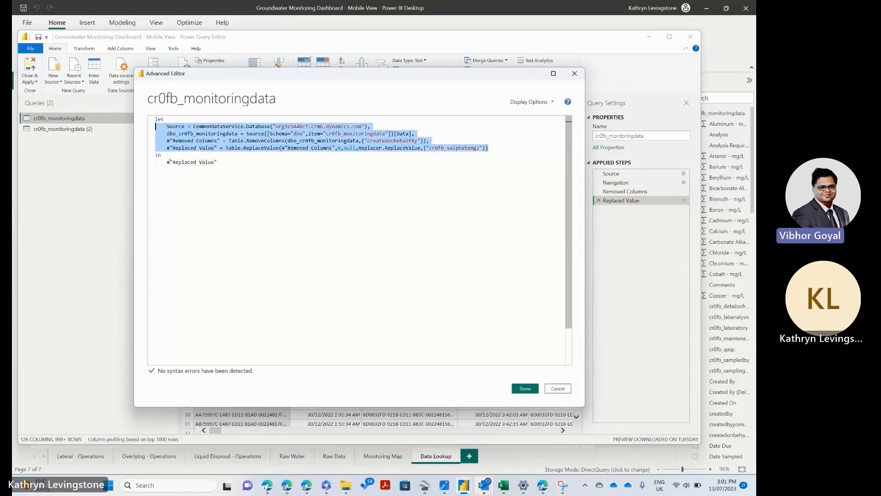
left_click_drag(217, 163, 163, 119)
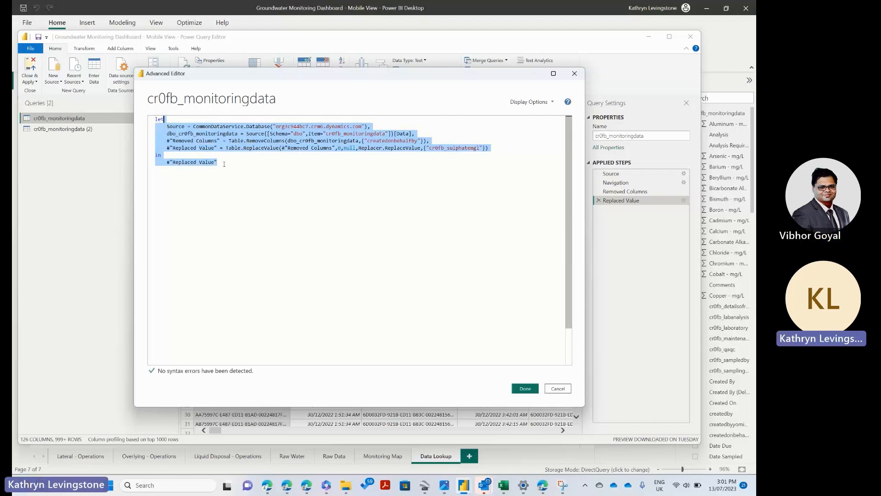
right_click(172, 127)
left_click(221, 166)
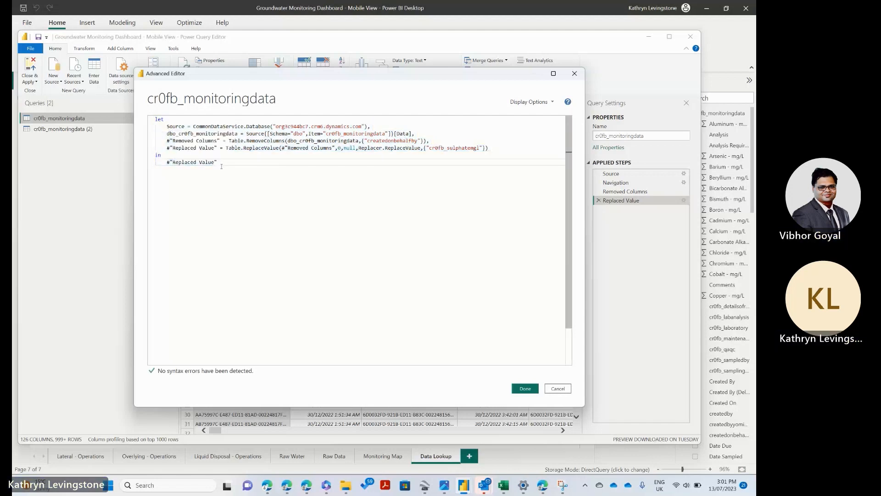
key("ctrl+a")
key("Delete")
right_click(192, 147)
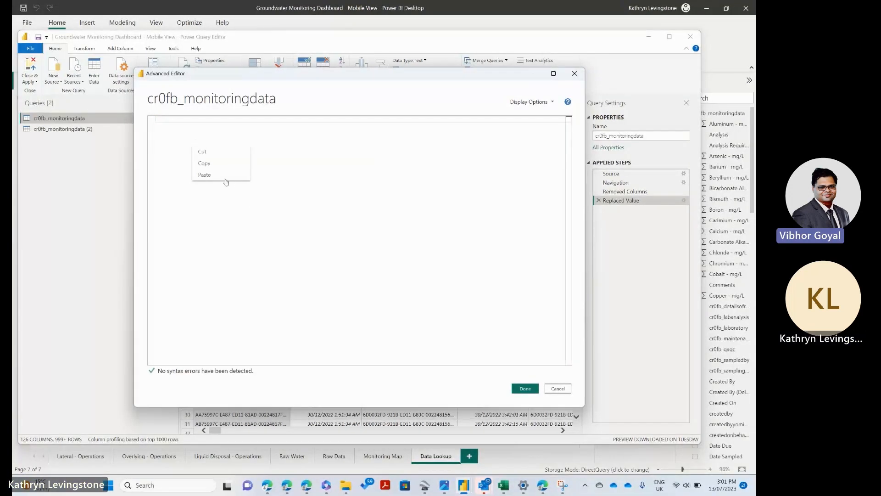
left_click(227, 175)
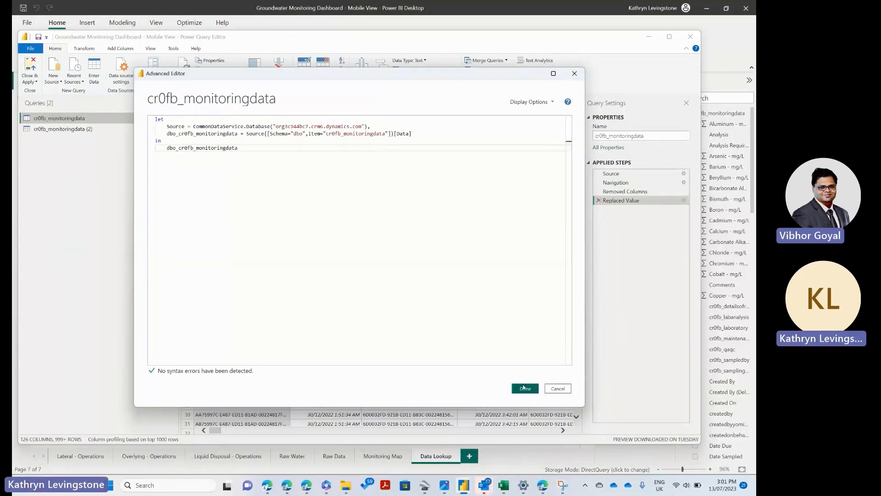
left_click(525, 389)
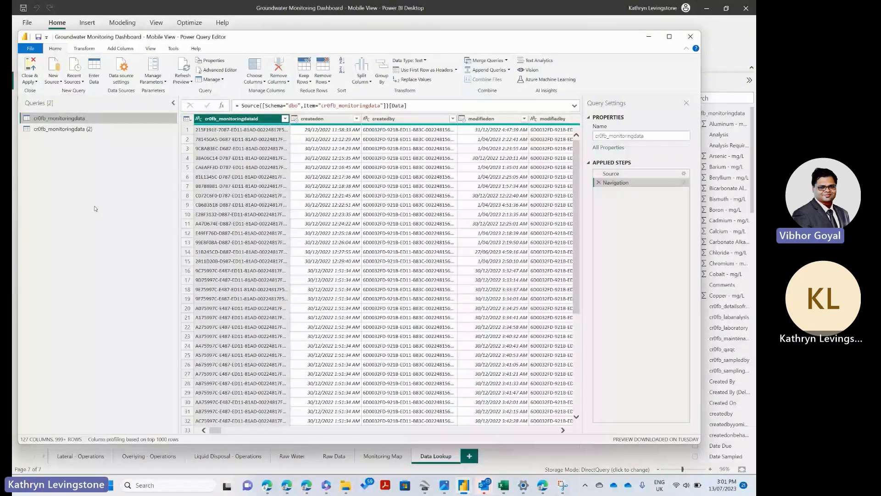
Step: Delete the cr0fb_monitoringdata (2) query and its accidental duplicate, keeping only the original cr0fb_monitoringdata query
right_click(47, 118)
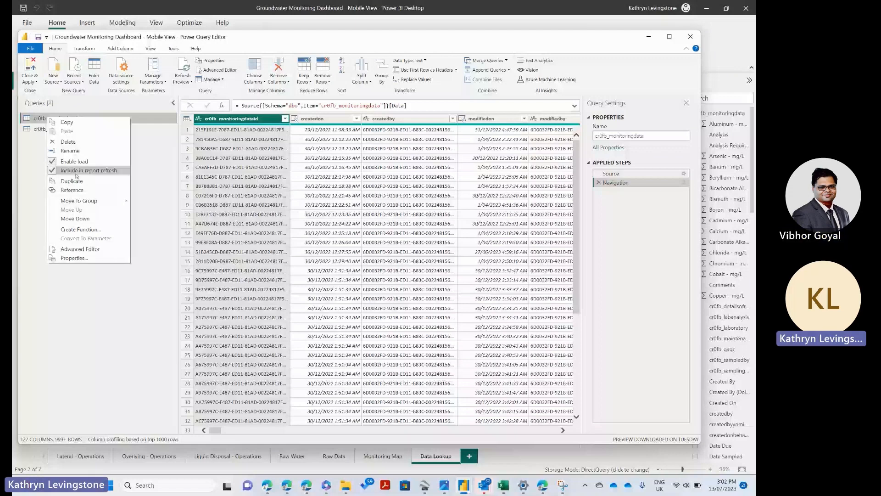
left_click(32, 164)
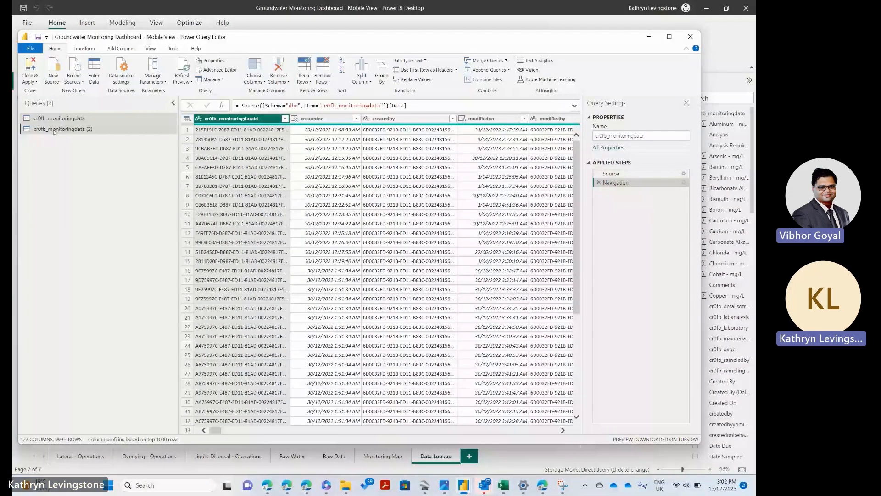
right_click(56, 130)
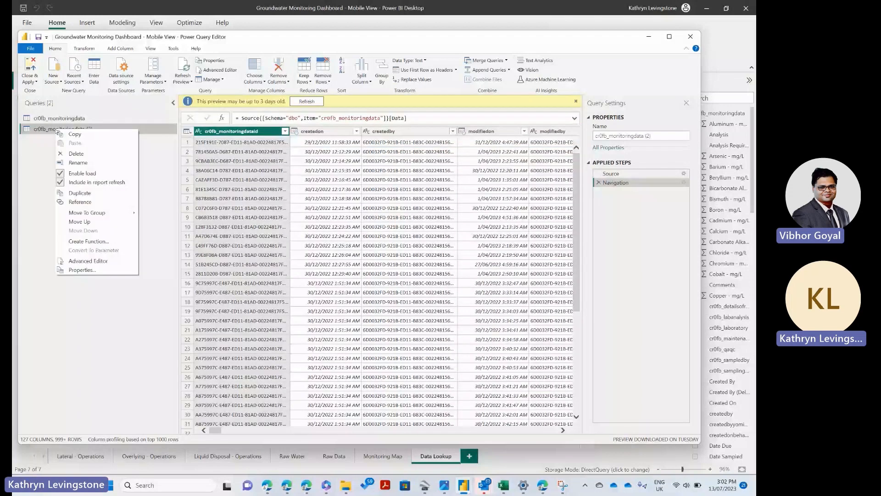
left_click(75, 193)
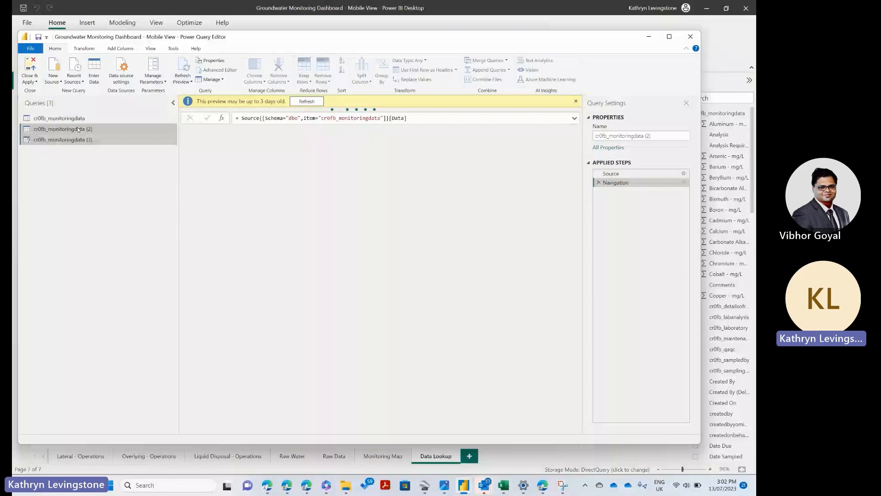
right_click(78, 129)
left_click(98, 152)
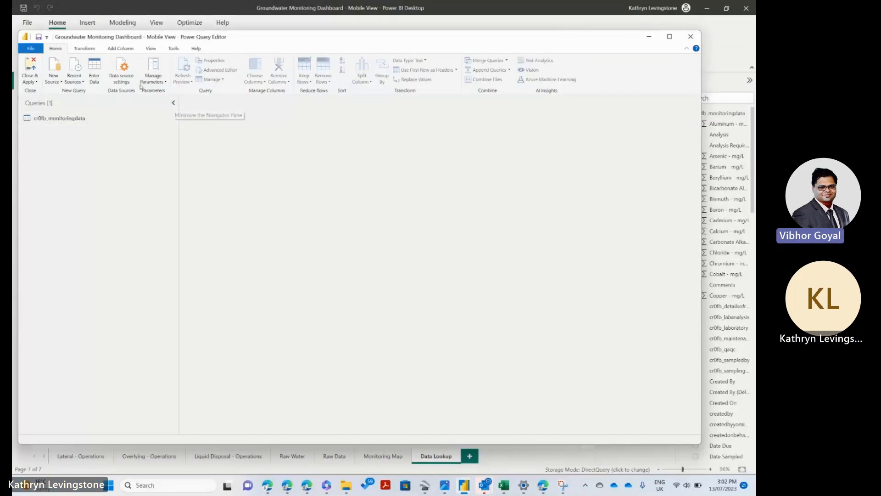
Step: Close the Power Query Editor and check the visuals on the Lateral - Operations and Overlying - Operations pages
left_click(690, 36)
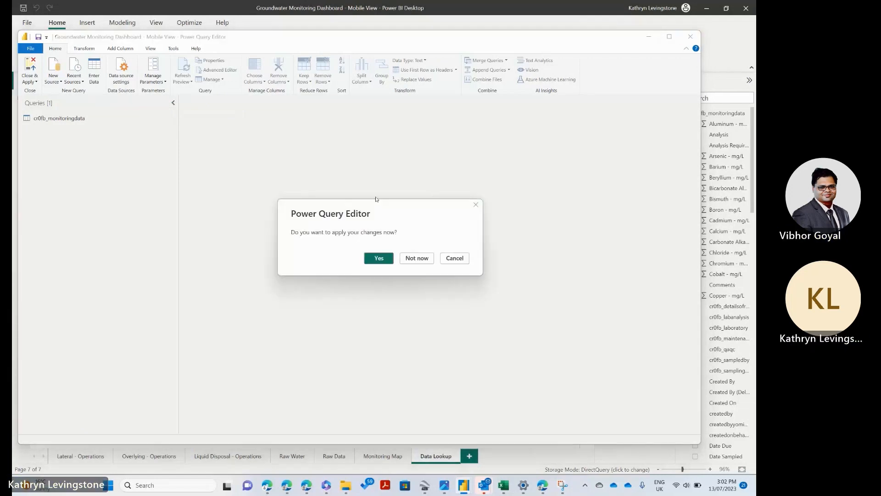
left_click(454, 258)
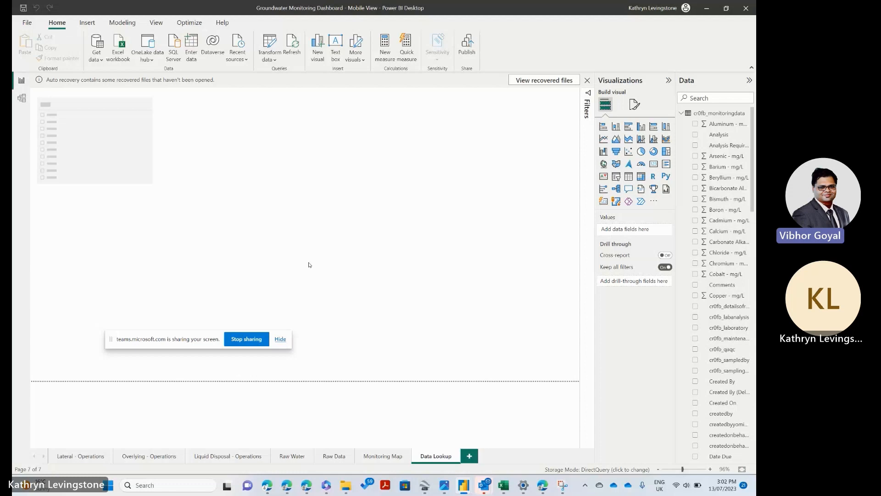
left_click(79, 457)
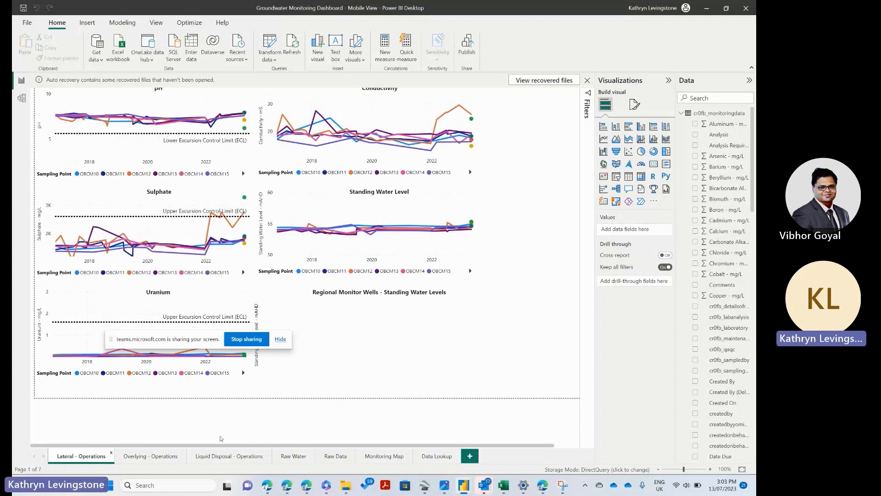
left_click(153, 457)
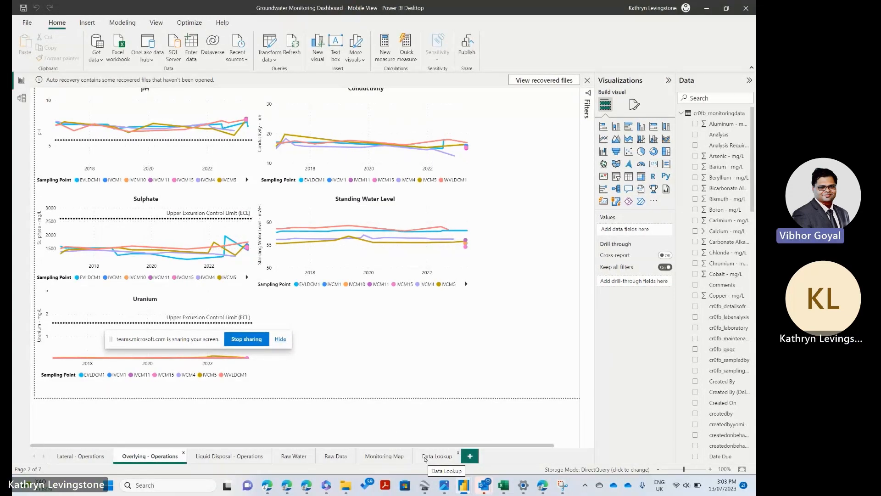
Step: Try to save the report under its current file name
left_click(27, 22)
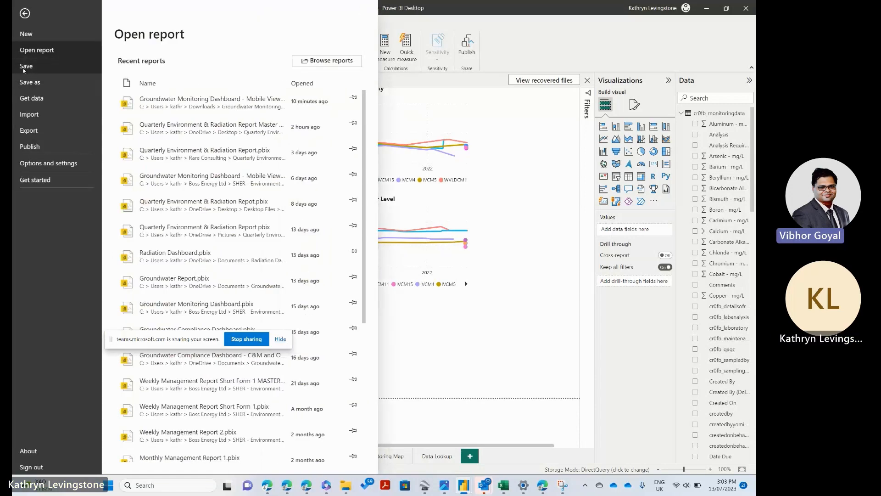
left_click(25, 68)
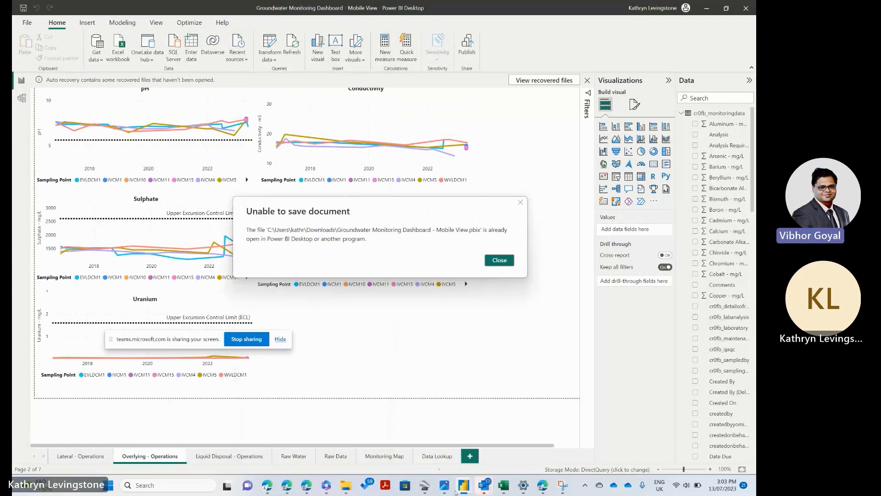
Step: Switch to the Microsoft Edge windows, close the Inspection App window, and look at the Offline Monitoring Data App before minimizing it
mouse_move(287, 490)
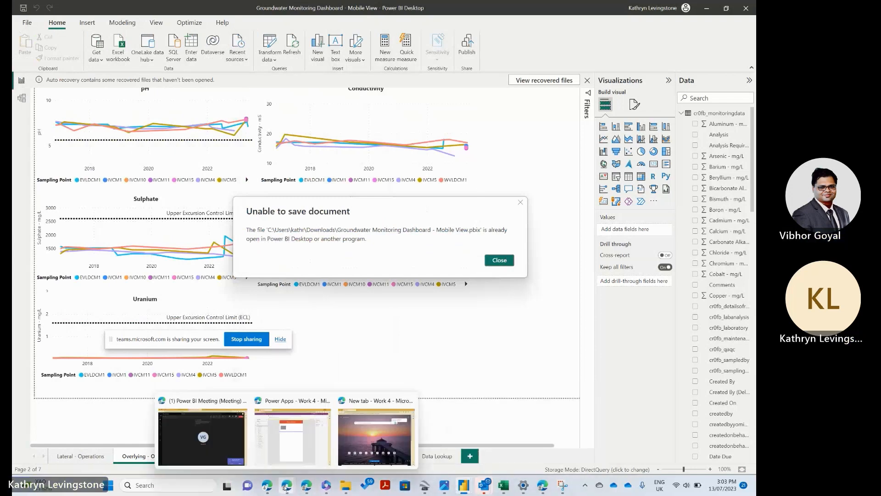
left_click(270, 445)
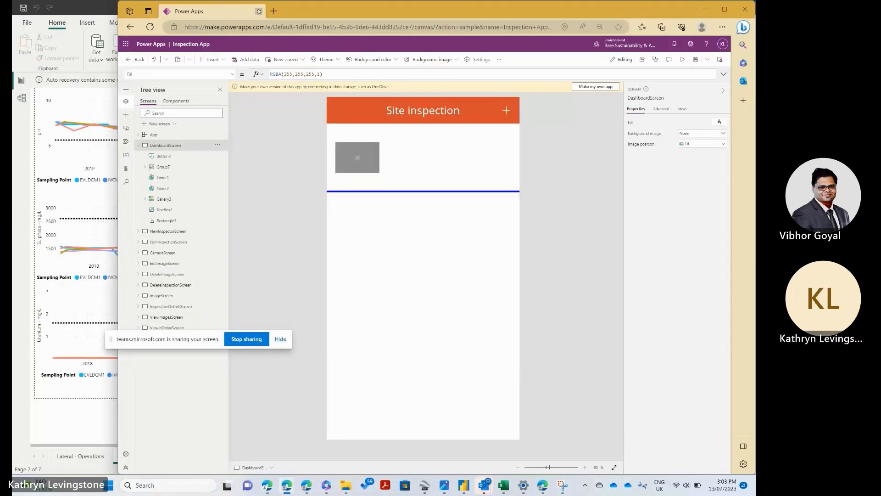
left_click(469, 76)
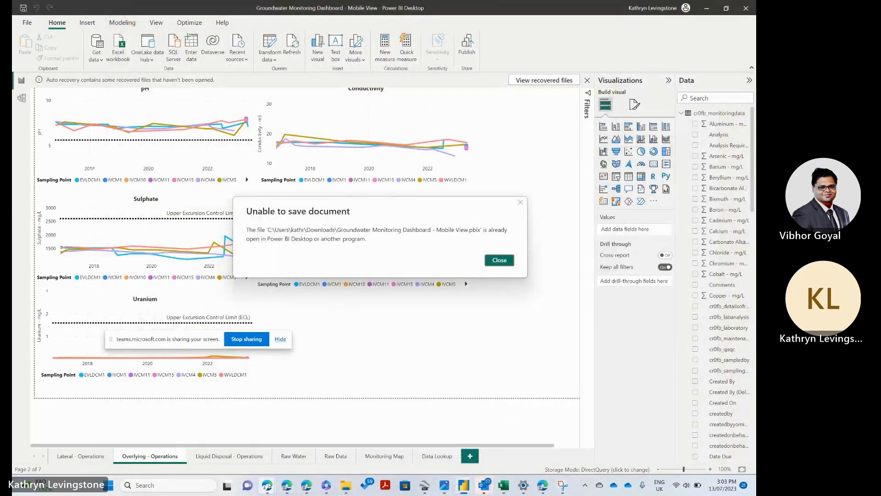
mouse_move(269, 486)
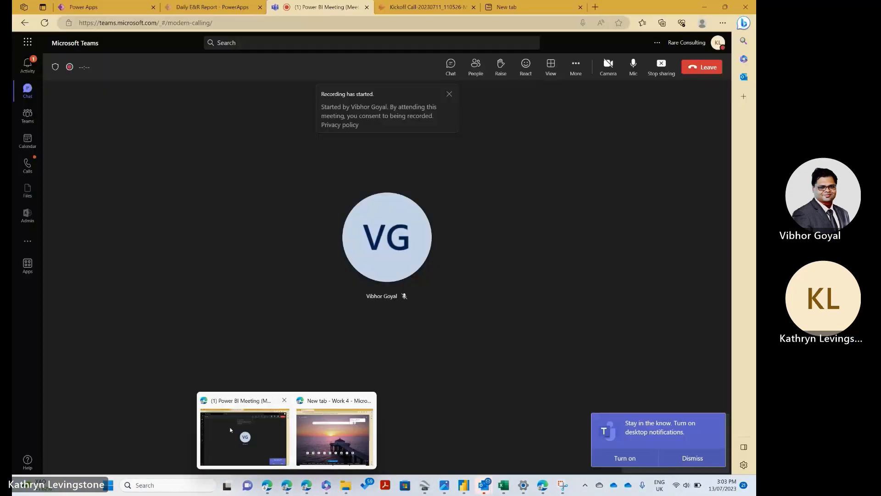
left_click(234, 431)
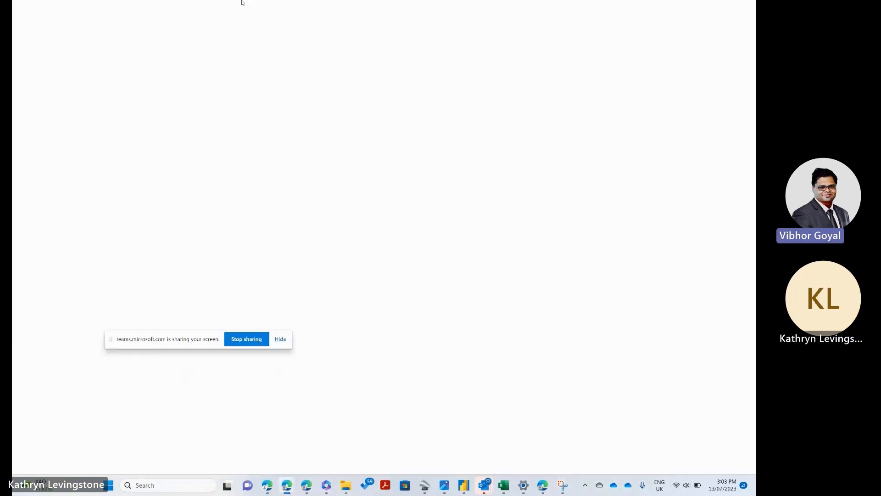
left_click(115, 5)
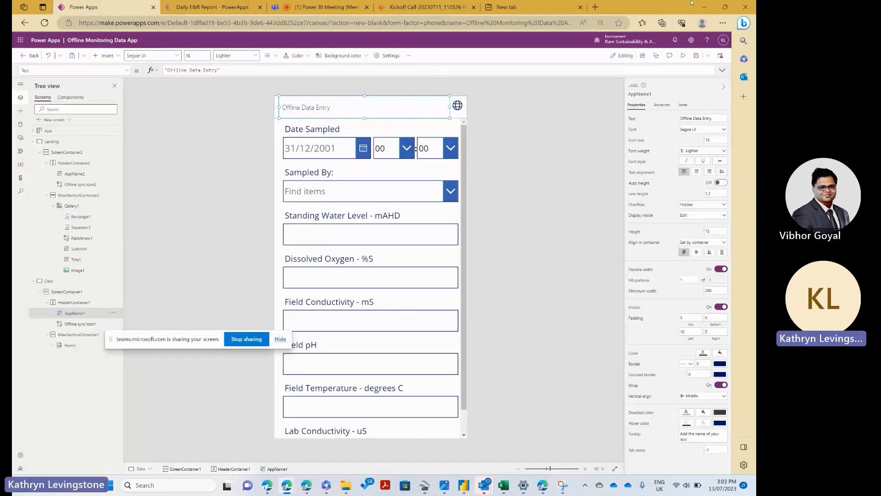
left_click(706, 6)
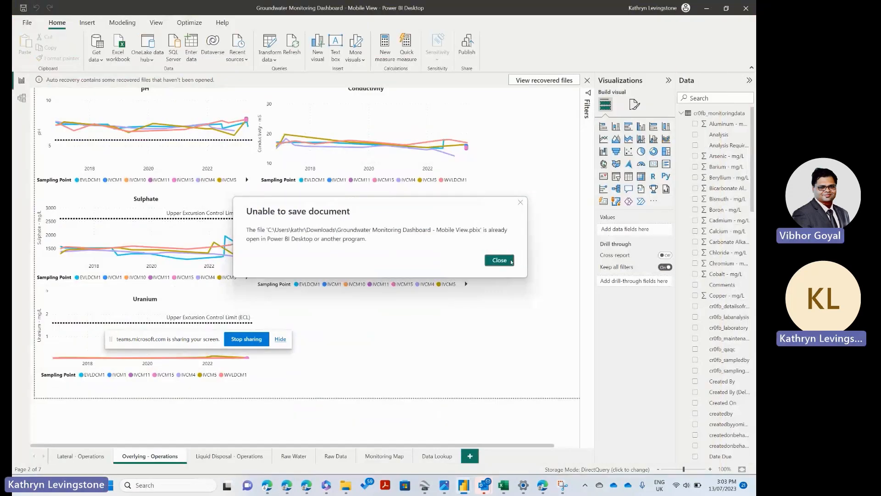
Step: Dismiss the save error and save the report as Groundwater Monitoring Dashboard in the personal Desktop folder
left_click(499, 261)
left_click(27, 22)
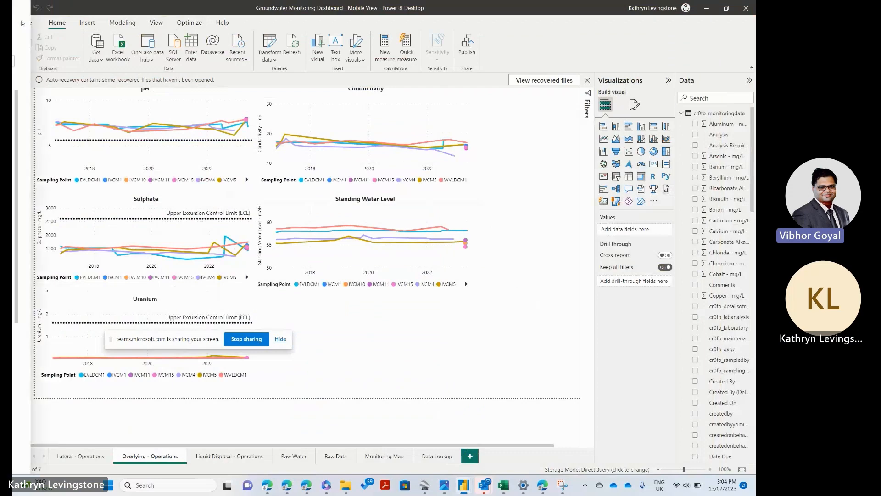
left_click(31, 82)
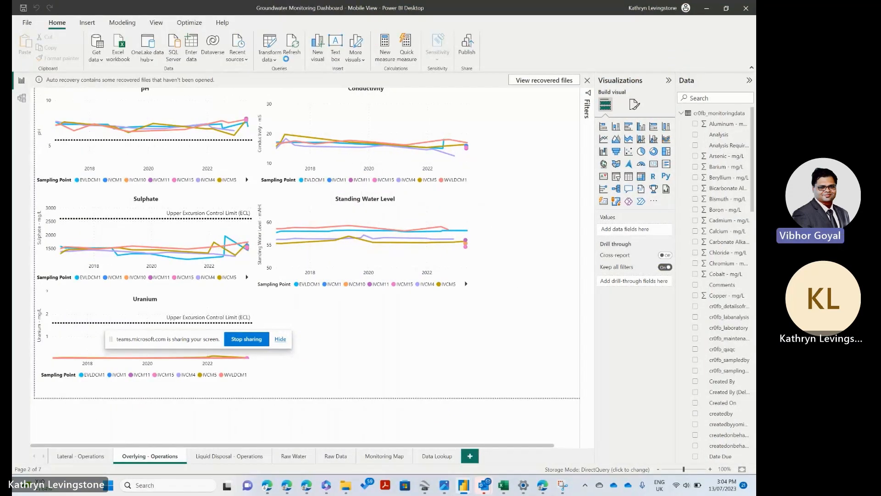
left_click_drag(195, 316, 162, 321)
key("BackSpace")
key("BackSpace")
key("BackSpace")
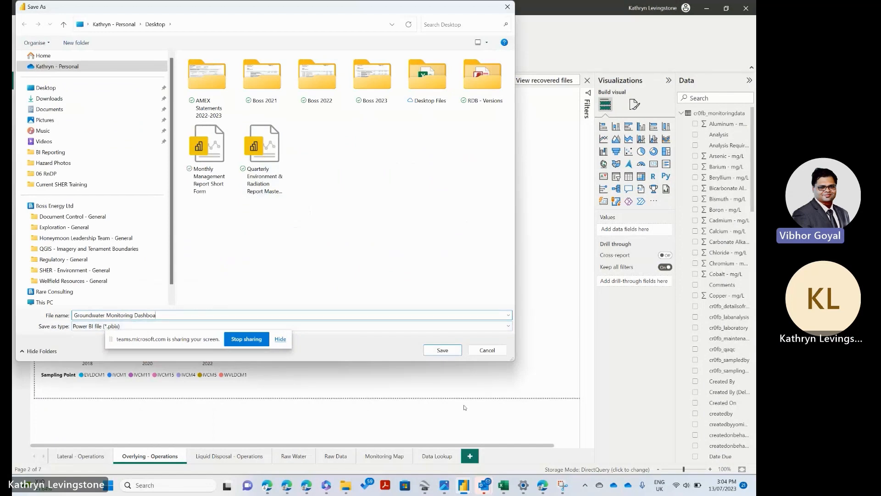
type("rd")
left_click(460, 348)
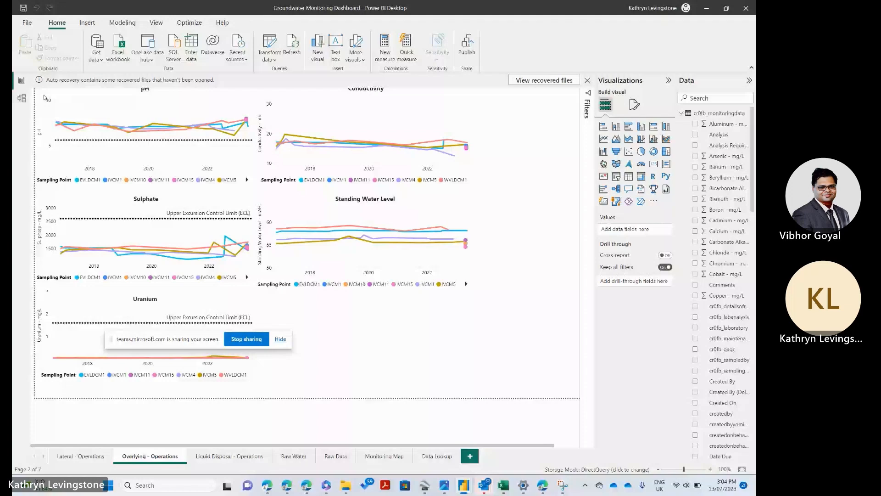
Step: Close the other open Groundwater Monitoring Dashboard - Mobile View report without saving its changes
left_click(352, 445)
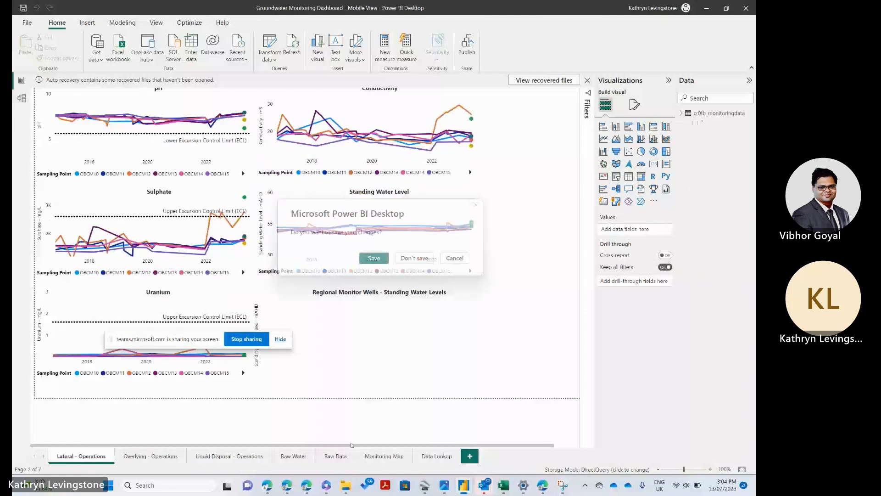
left_click(415, 259)
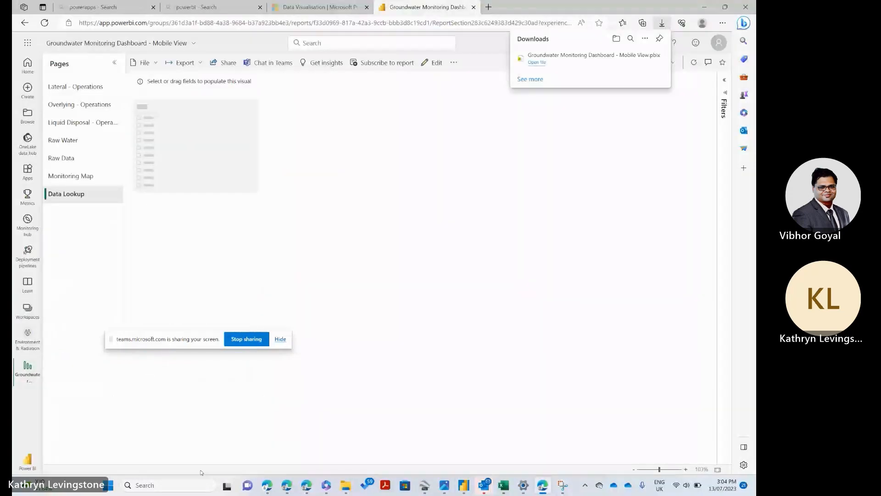
Step: Switch to Power BI Desktop and open the Groundwater Monitoring Dashboard report from the personal Desktop folder
left_click(464, 485)
left_click(463, 485)
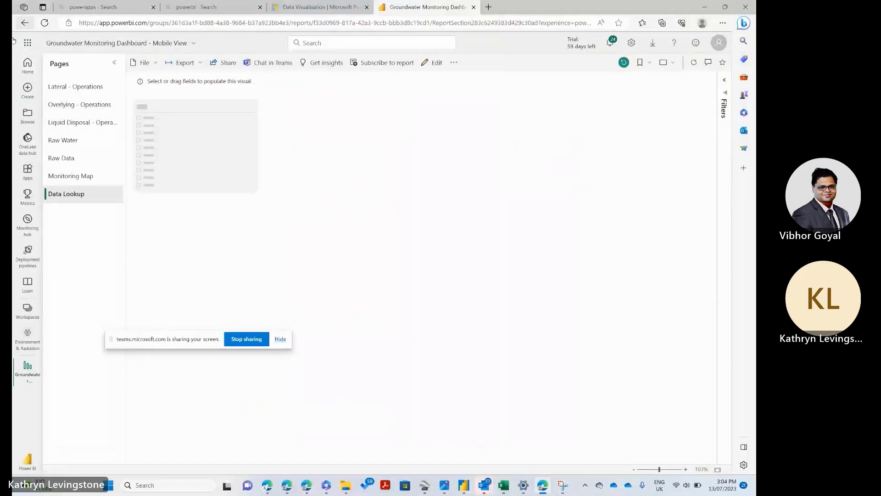
left_click(459, 488)
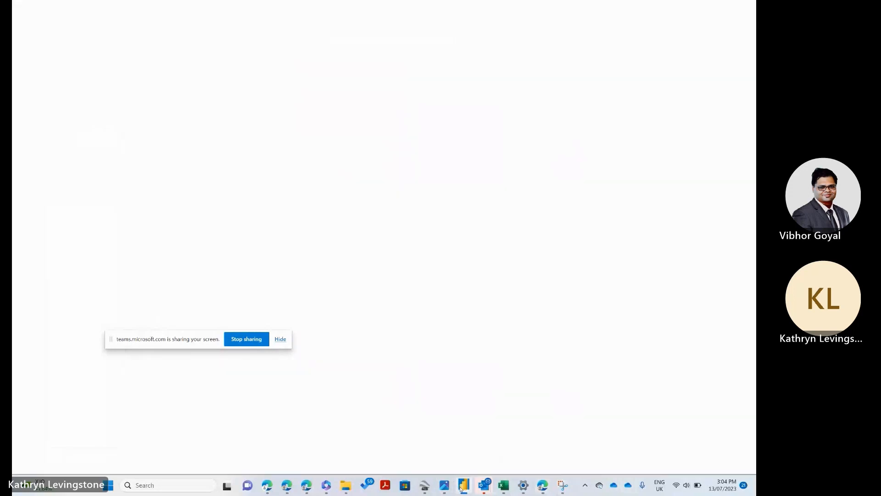
left_click(26, 23)
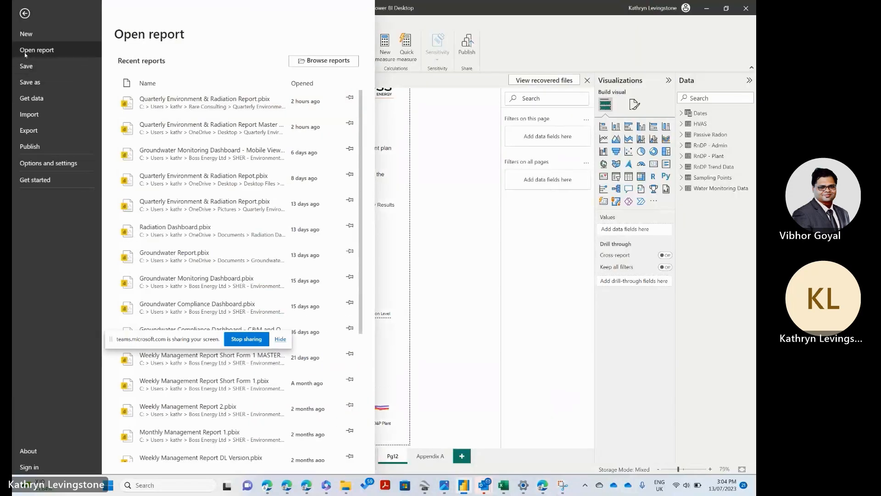
left_click(301, 61)
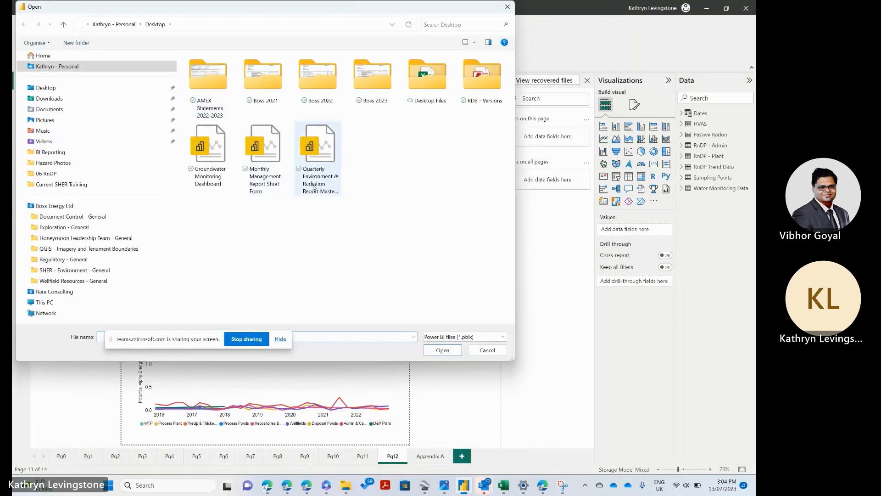
left_click(226, 180)
left_click(461, 351)
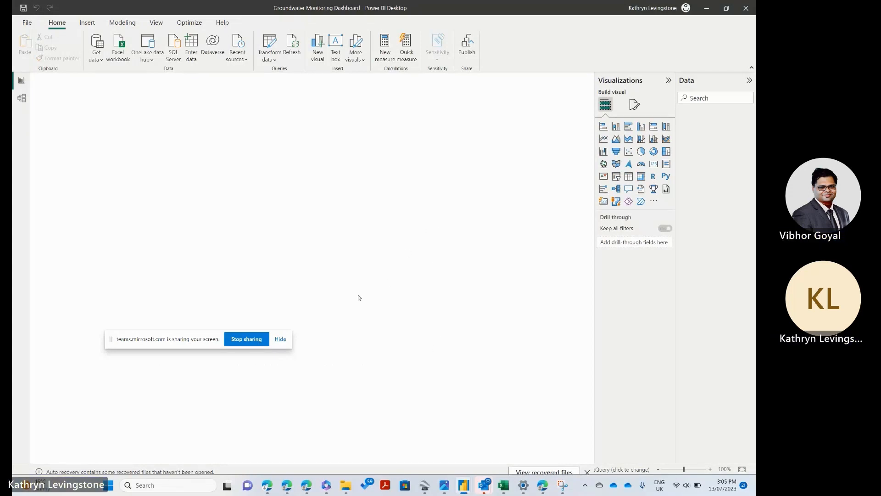
Step: Hide the screen-sharing banner and dismiss the auto-recovery notice, choosing to view the recovered files later
left_click(281, 339)
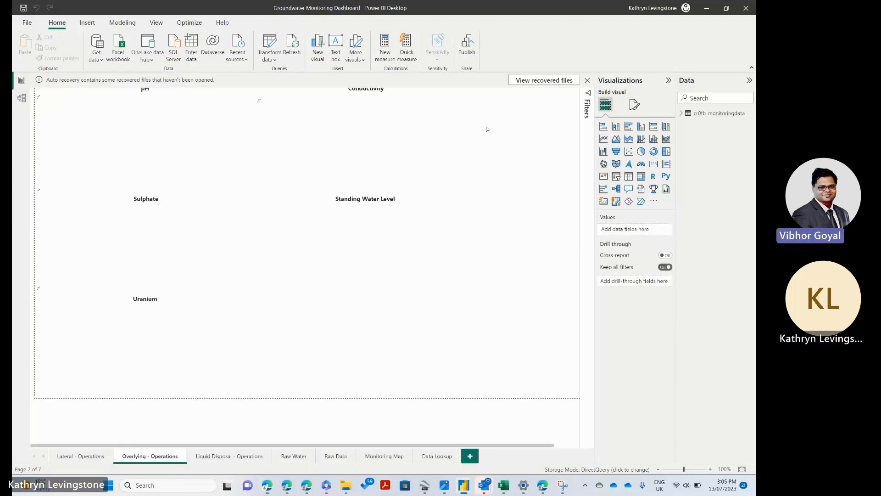
left_click(588, 81)
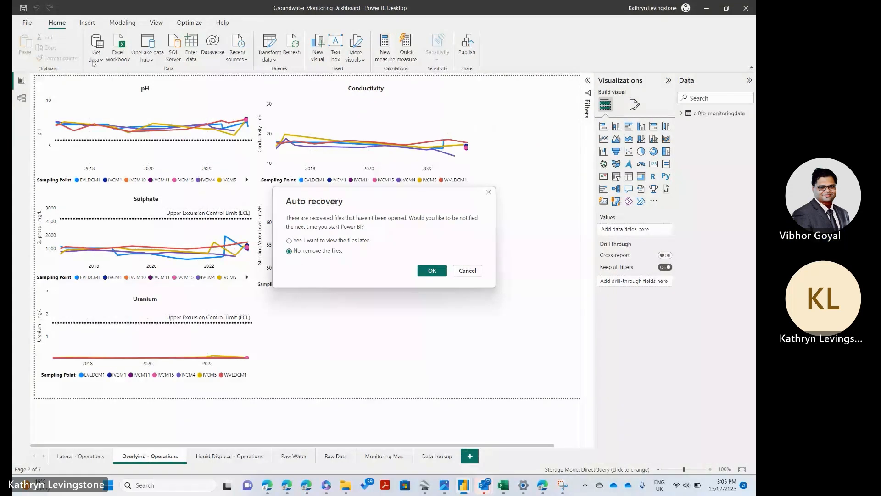
left_click(356, 243)
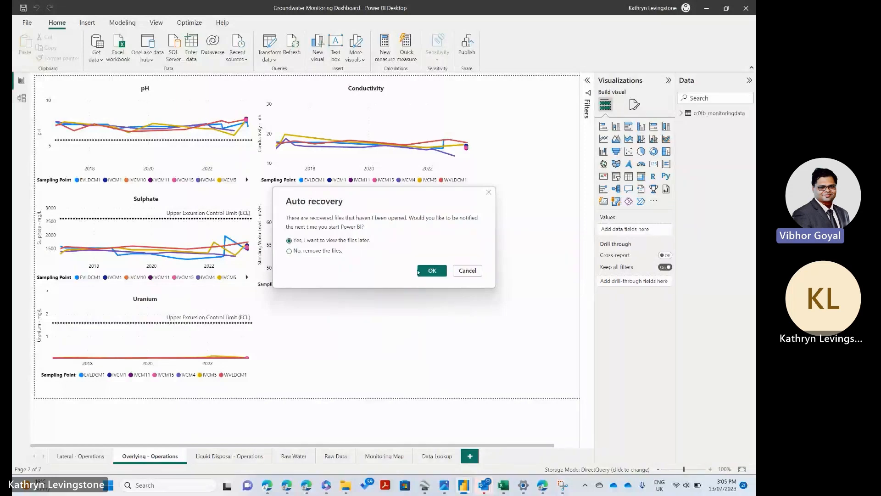
left_click(432, 270)
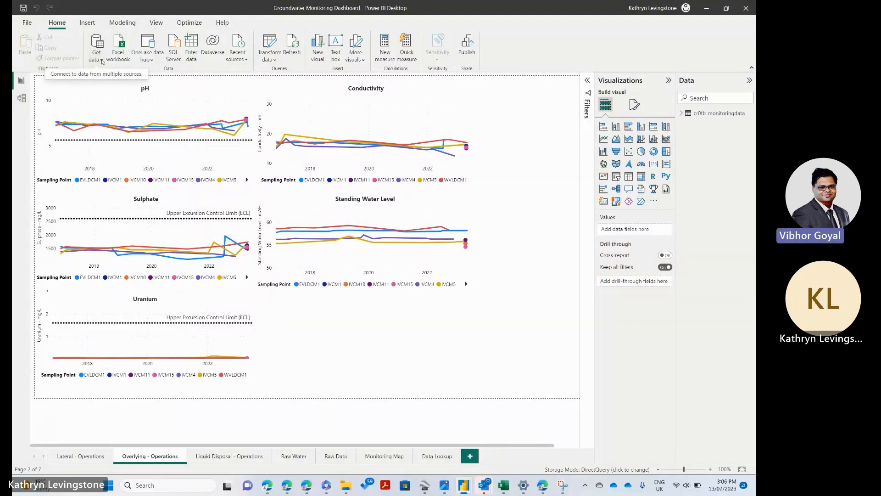
Step: Open the Power Query Editor and connect to a new Dataverse data source
left_click(271, 52)
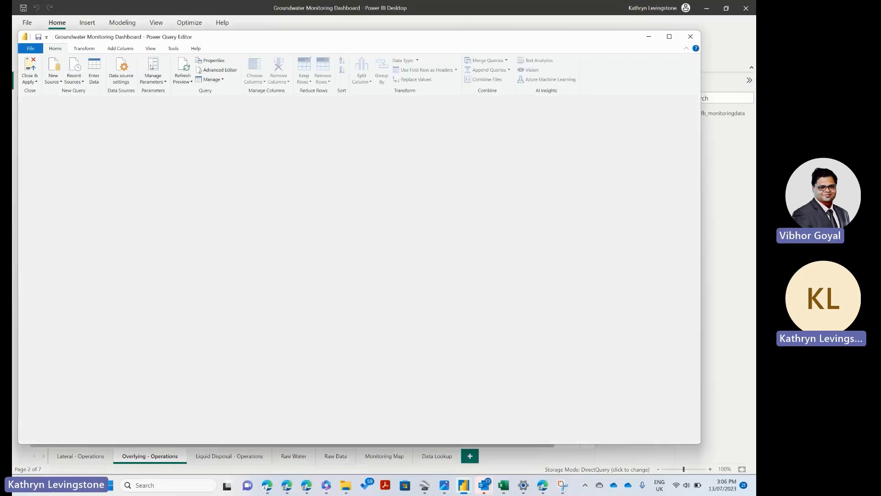
left_click(62, 82)
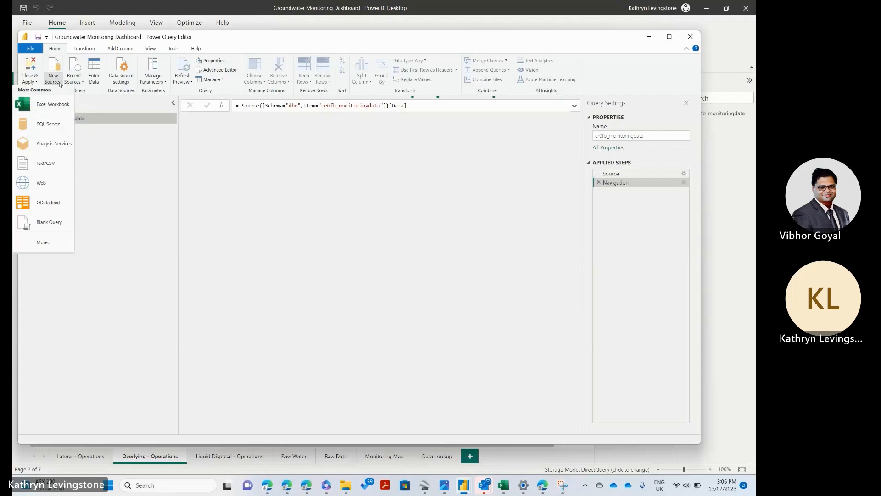
left_click(44, 242)
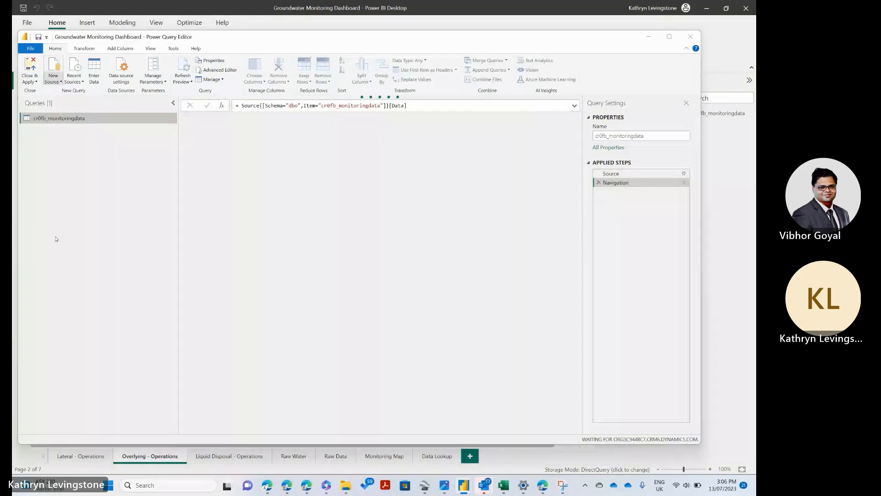
type("d")
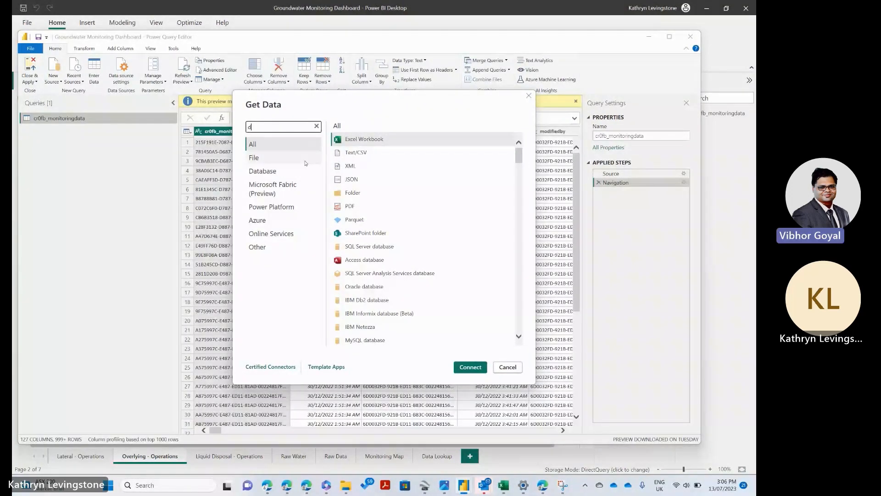
type("ataverse")
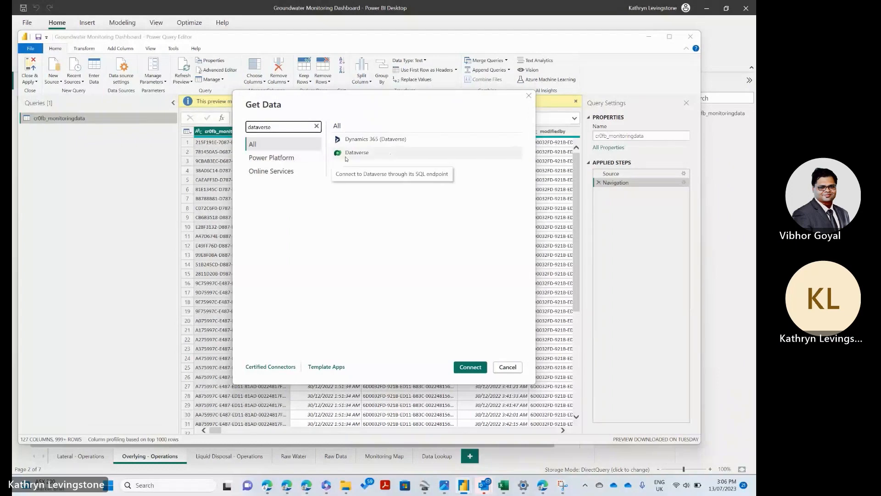
left_click(356, 153)
left_click(470, 367)
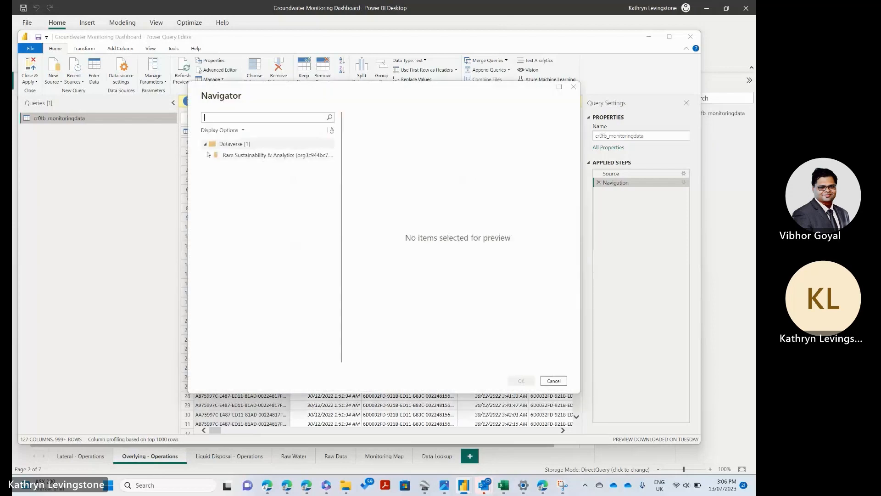
Step: Find the cr0fb_monitoringdata table in the Rare Sustainability & Analytics environment by searching for "monit", and add it as a new query
left_click(207, 156)
left_click(207, 155)
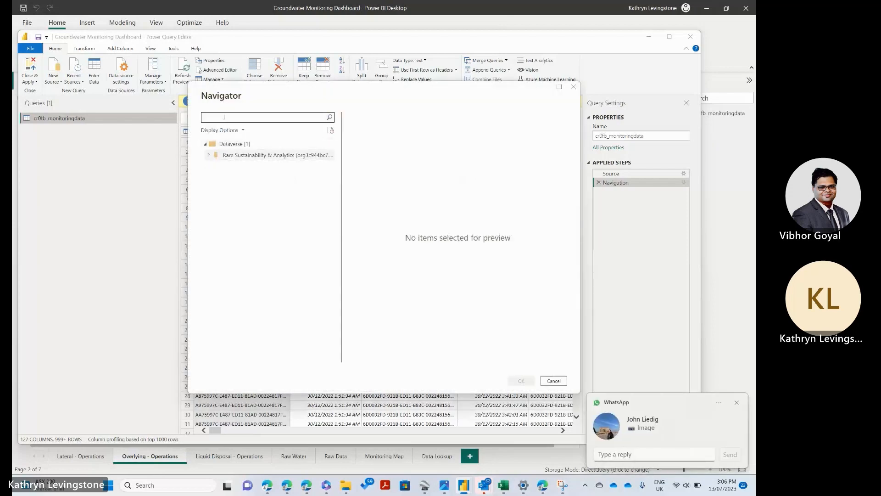
left_click(207, 156)
left_click(233, 115)
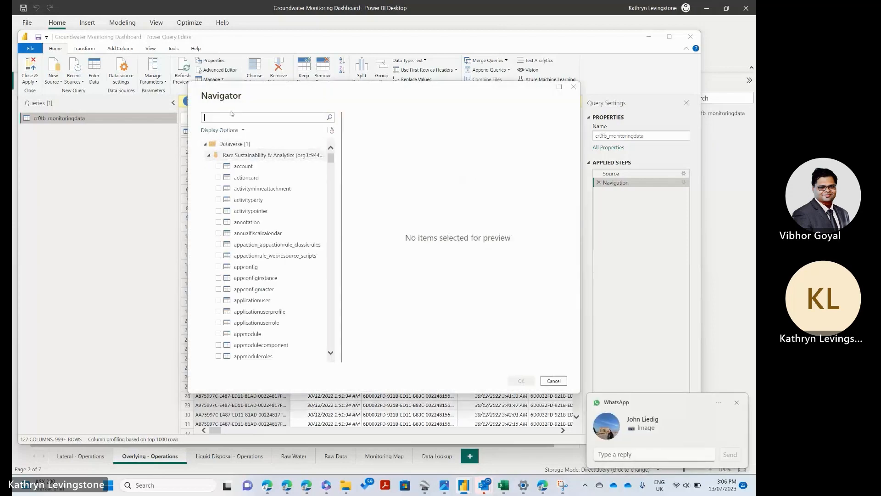
type("monit")
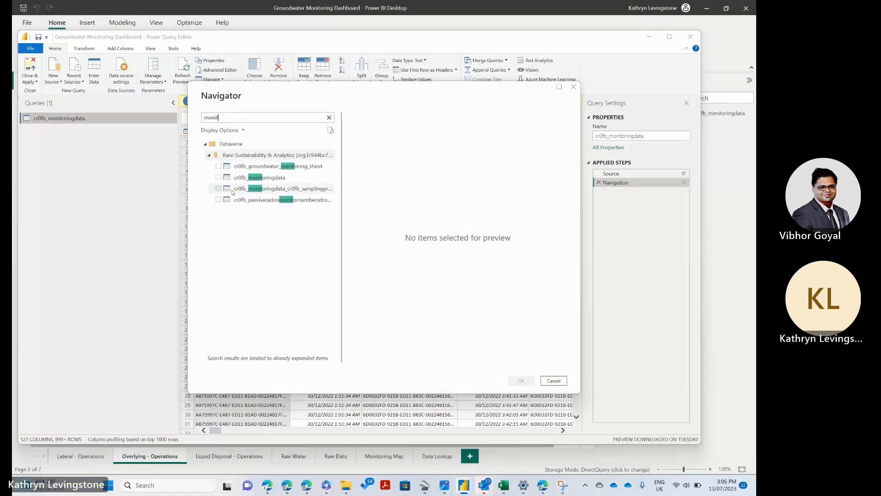
left_click(244, 178)
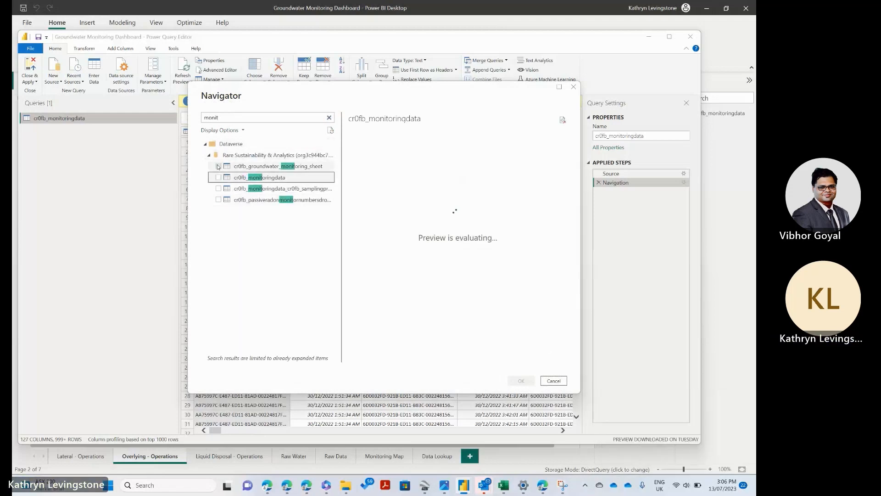
left_click(219, 178)
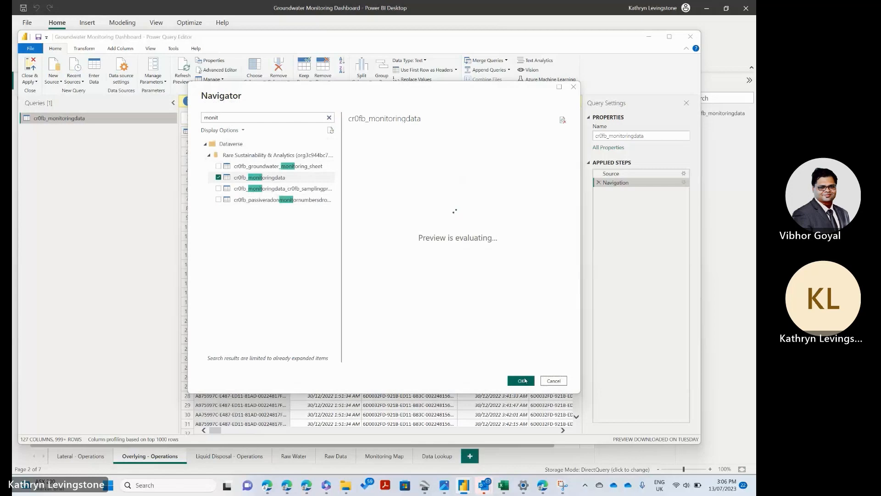
left_click(524, 380)
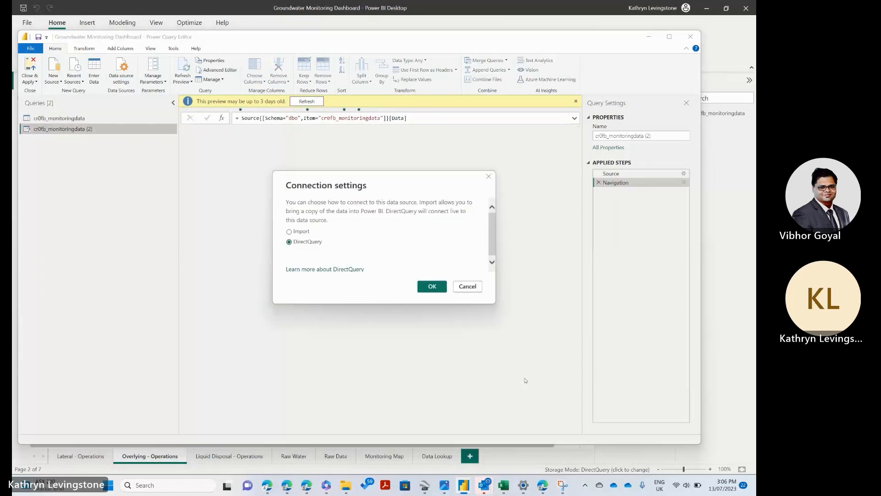
Step: Set the new query's connection mode to Import and refresh its data preview
left_click(307, 232)
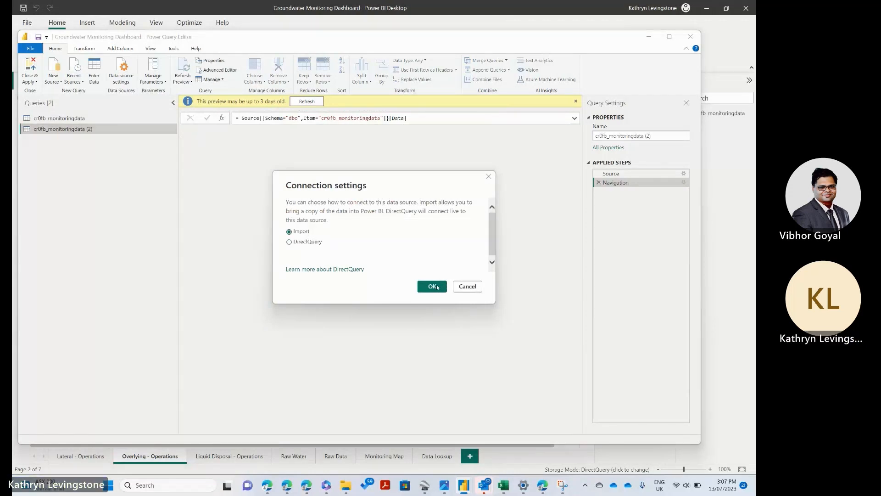
left_click(432, 286)
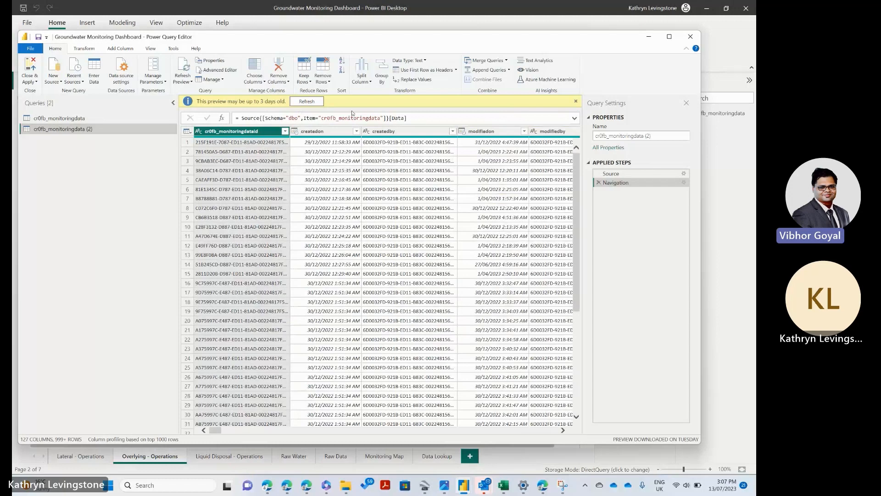
left_click(306, 101)
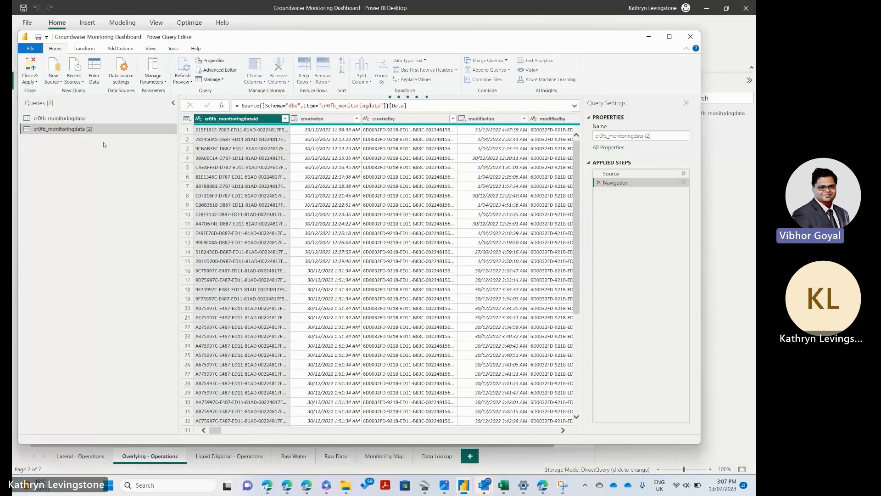
Step: Try to rename the new query as cr0fb_monitoringdata by copying the original query's name and removing the extra leading characters
left_click(66, 119)
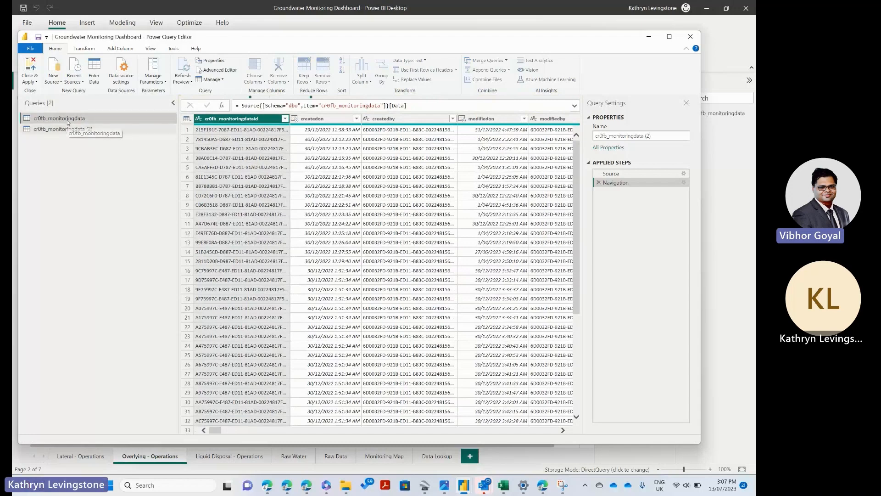
right_click(67, 121)
left_click(95, 124)
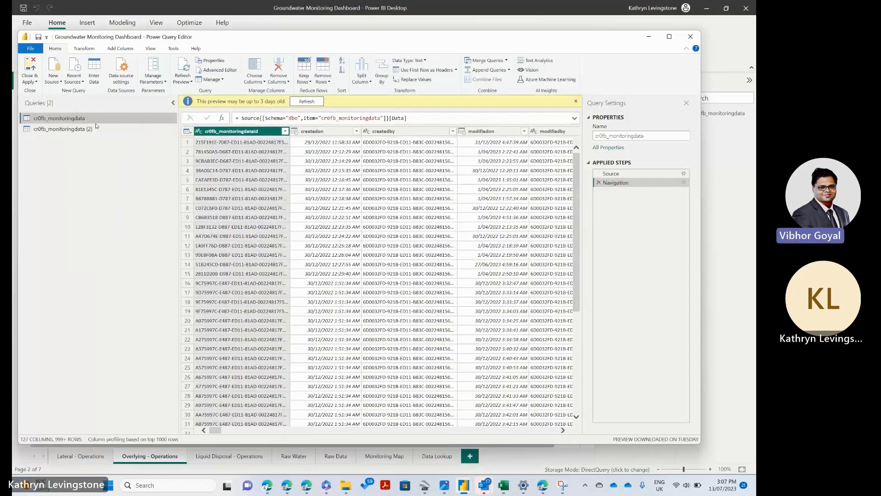
left_click(65, 131)
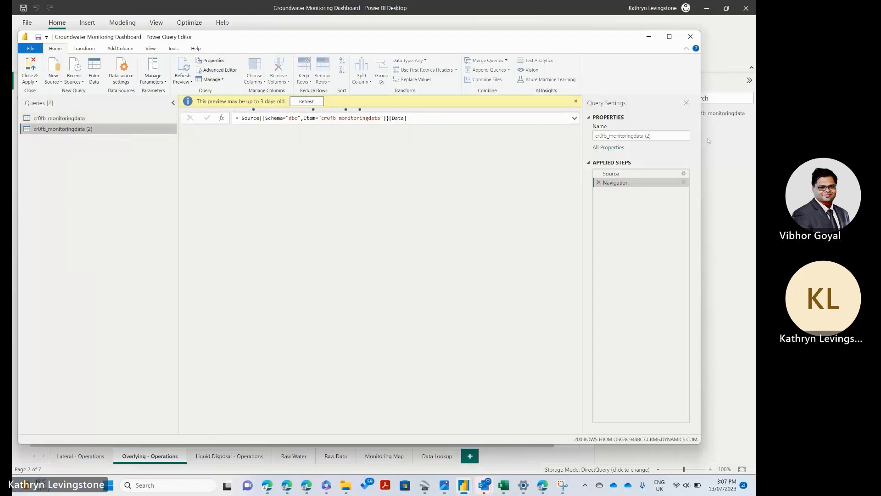
left_click(646, 135)
right_click(643, 137)
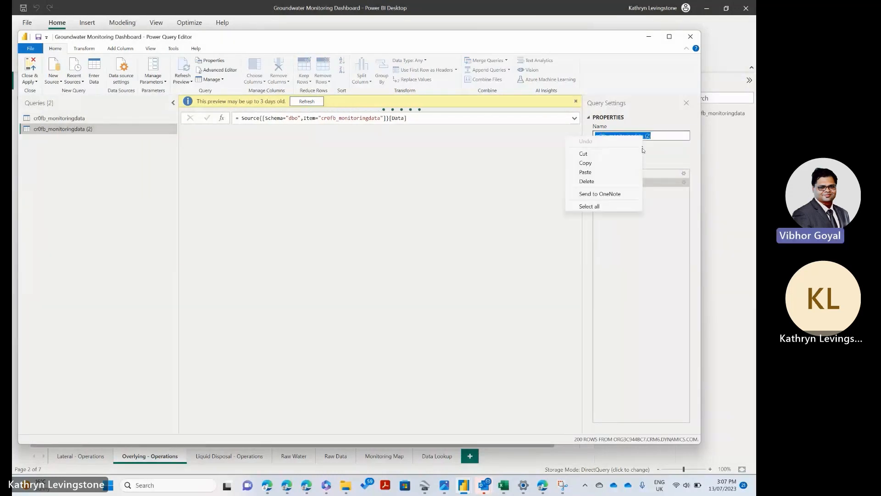
left_click(604, 172)
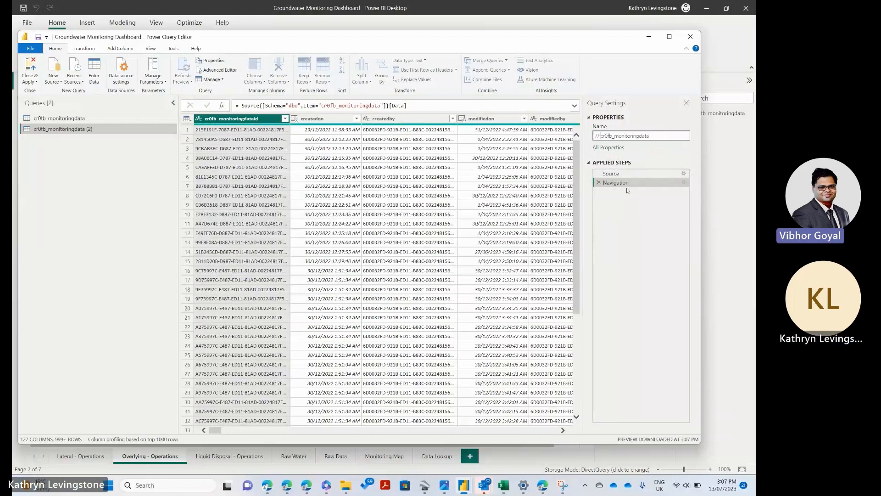
key("BackSpace")
key("BackSpace")
key("BackSpace")
left_click(106, 148)
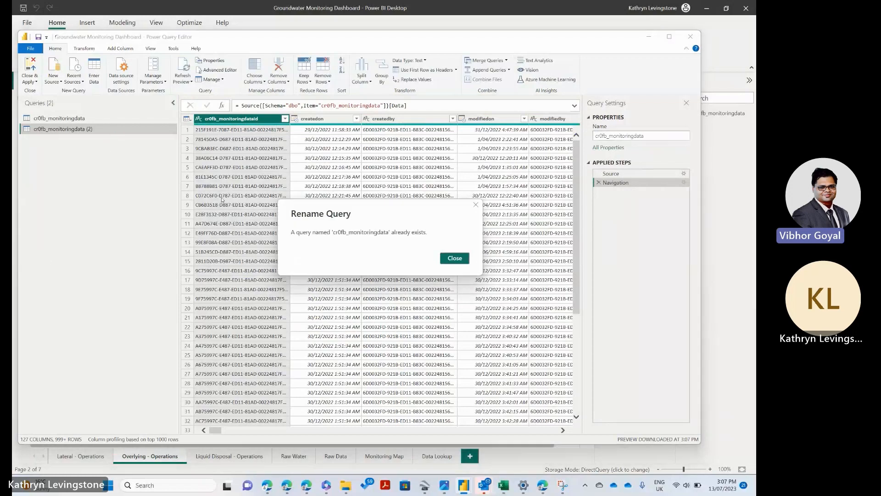
left_click(463, 262)
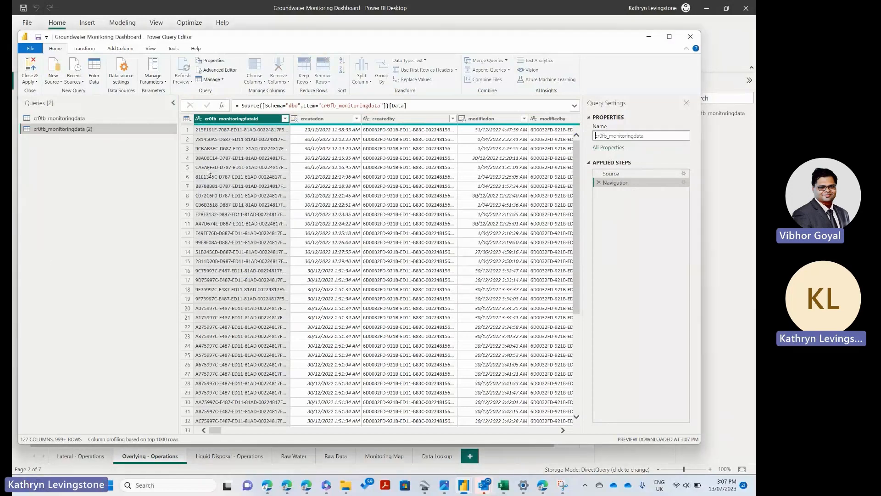
Step: Dismiss the duplicate-name errors, rename the new query as cr0fb_monitoringdata 2, and select the original cr0fb_monitoringdata query
left_click(70, 122)
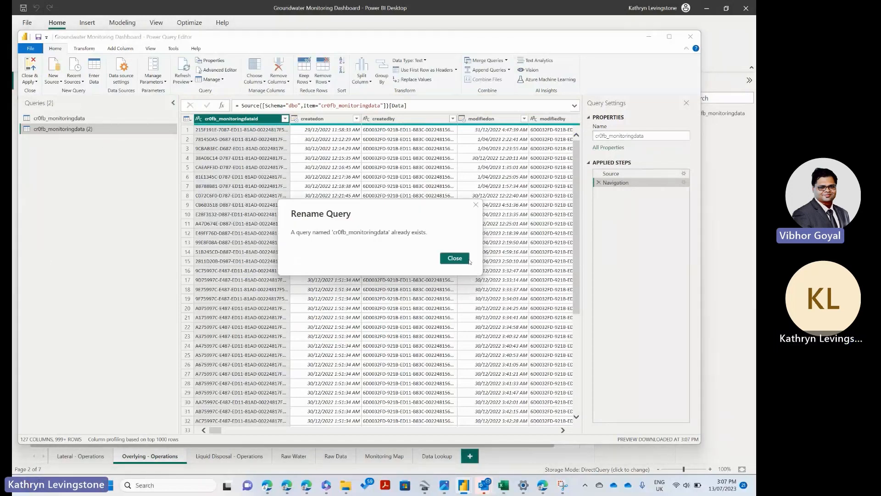
left_click(455, 258)
left_click(76, 117)
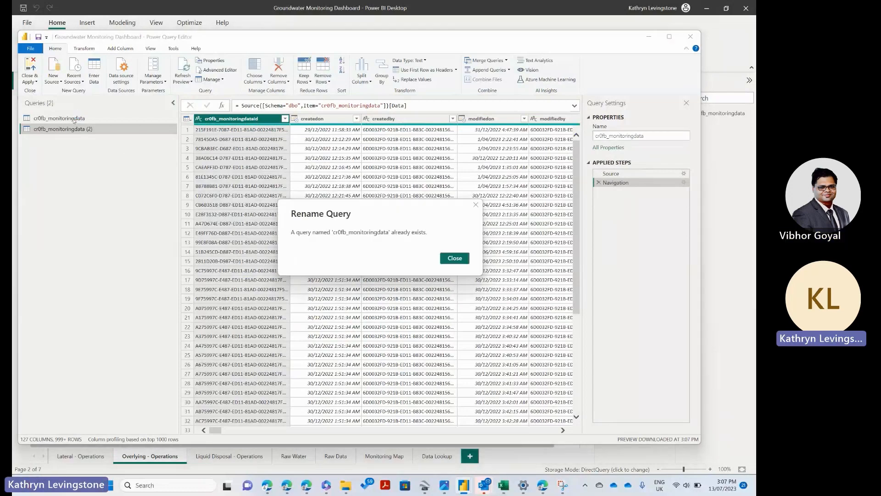
left_click(455, 258)
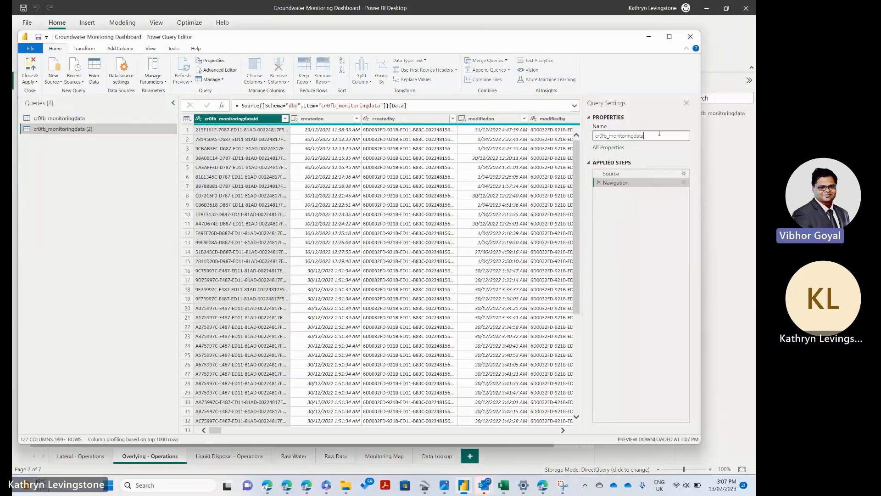
type("2")
key("Return")
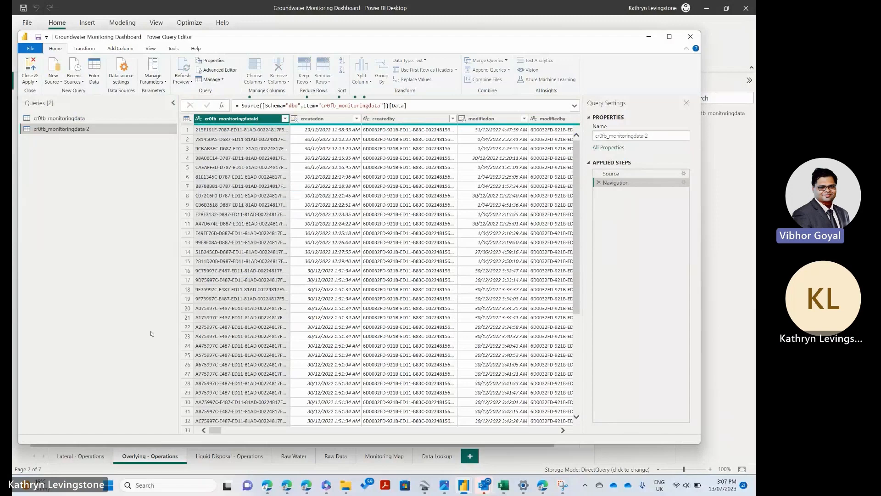
left_click(86, 118)
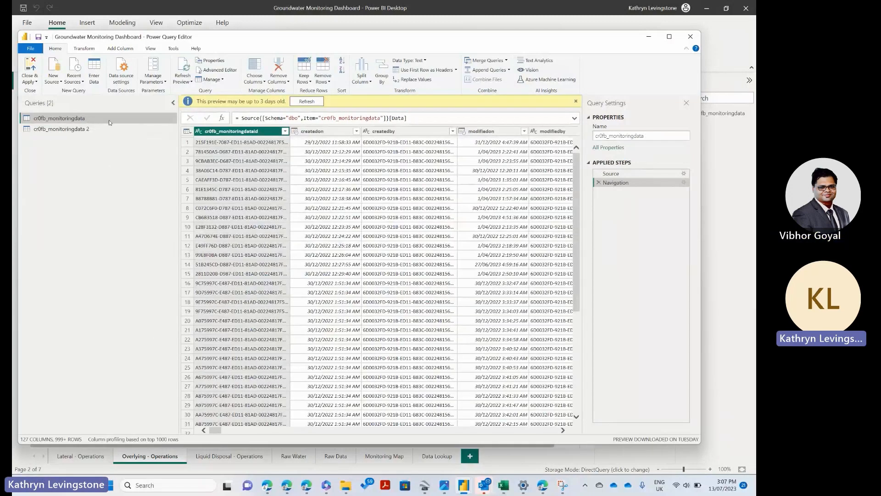
Step: Delete the original cr0fb_monitoringdata query and select the remaining cr0fb_monitoringdata 2 query
right_click(109, 118)
left_click(131, 142)
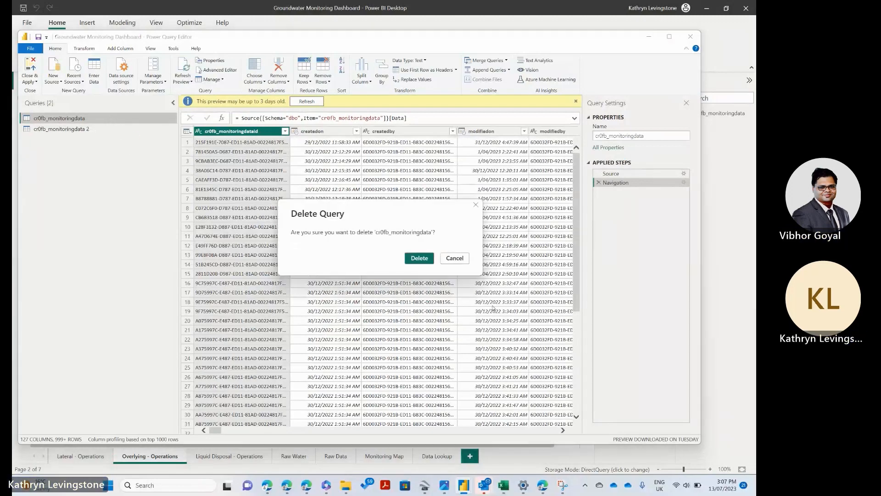
left_click(419, 258)
left_click(91, 121)
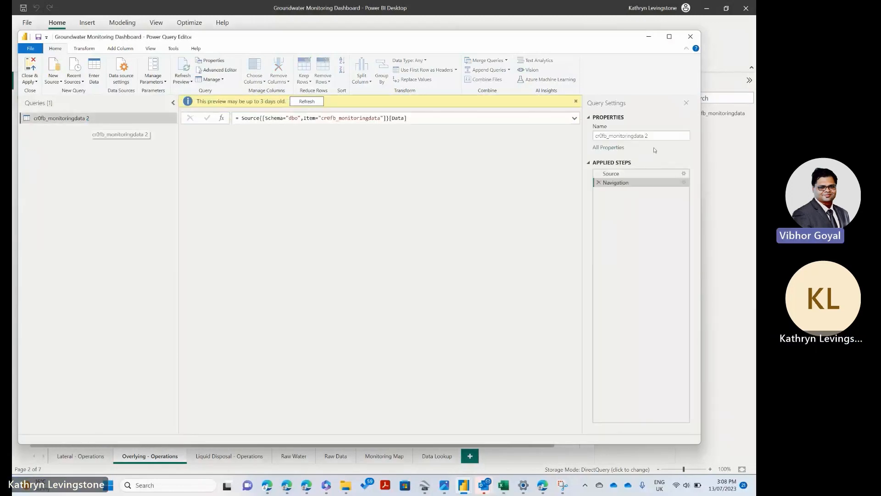
Step: Rename the remaining query as cr0fb_monitoringdata, close the query editor and apply the changes to the report
left_click(652, 136)
key("BackSpace")
key("BackSpace")
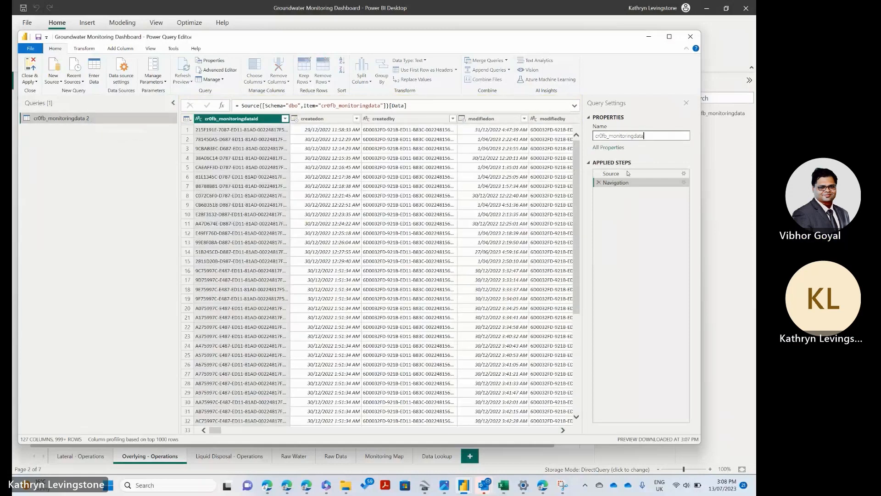
left_click(122, 229)
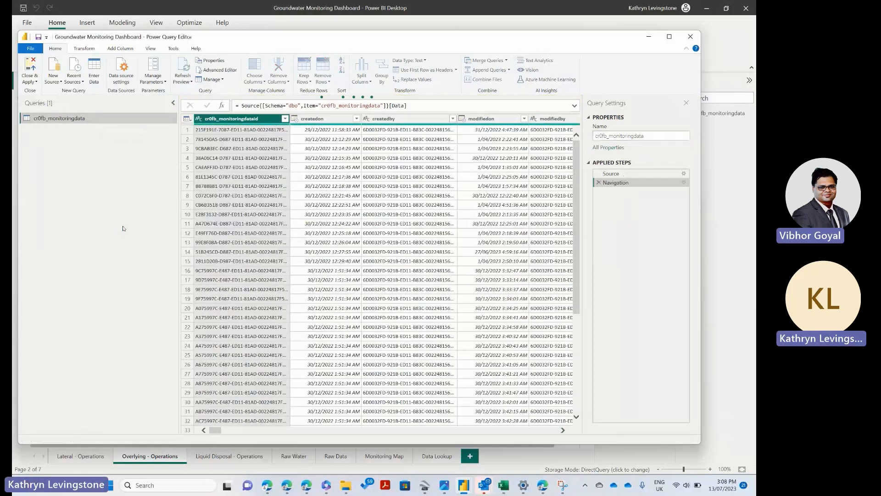
left_click(31, 66)
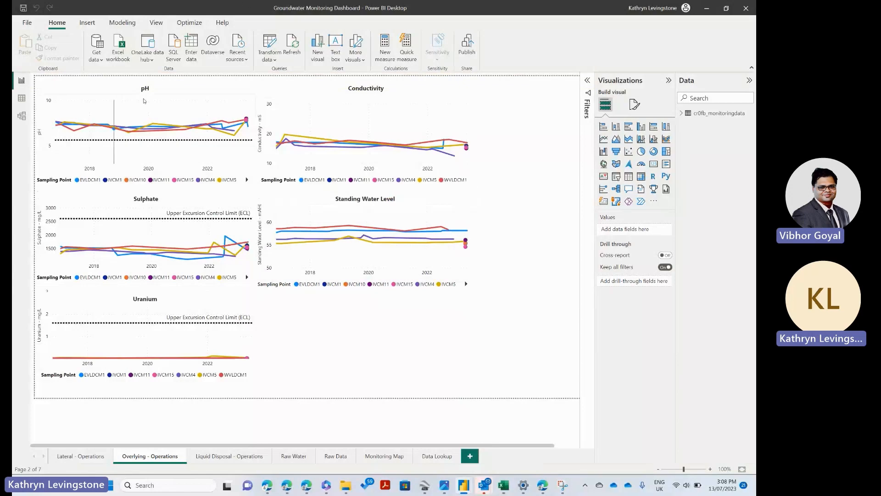
Step: Open the report's table view and copy the entire cr0fb_monitoringdata table
left_click(22, 98)
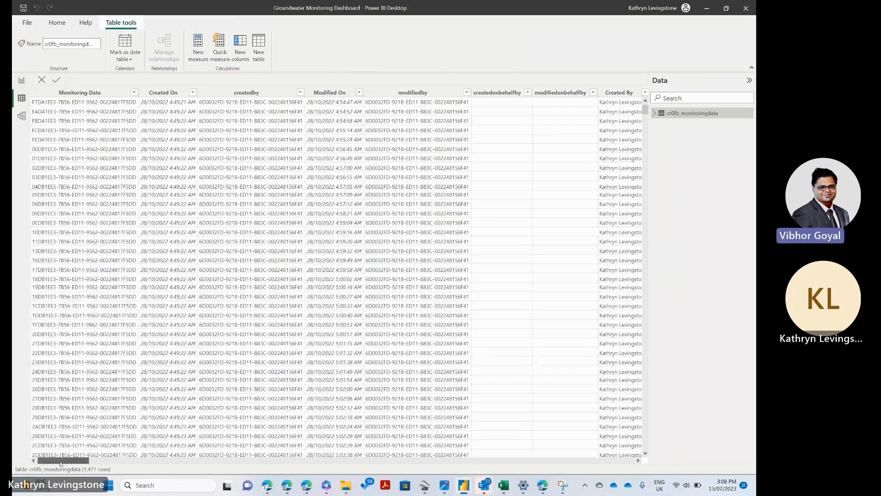
left_click_drag(60, 464, 60, 464)
left_click(49, 91)
right_click(49, 91)
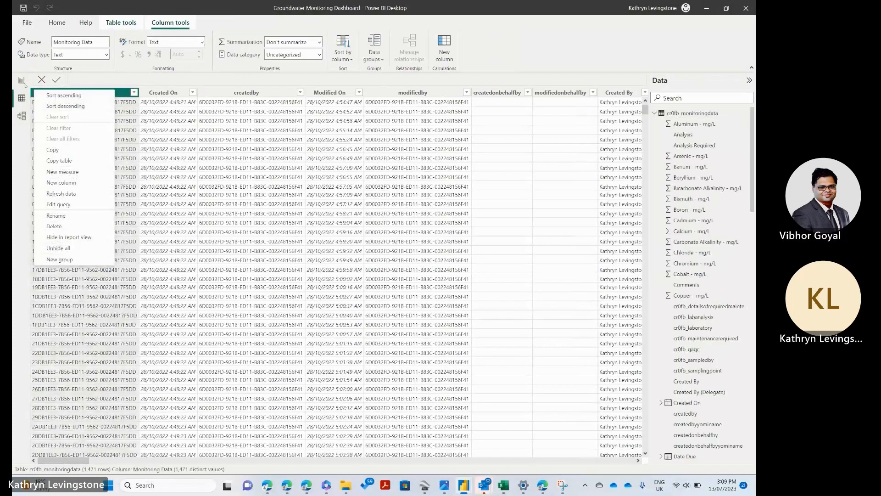
left_click(91, 80)
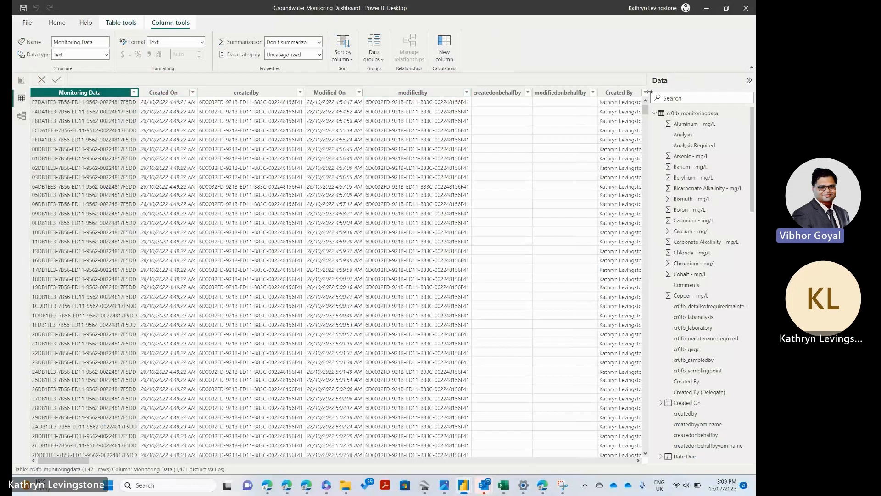
right_click(685, 113)
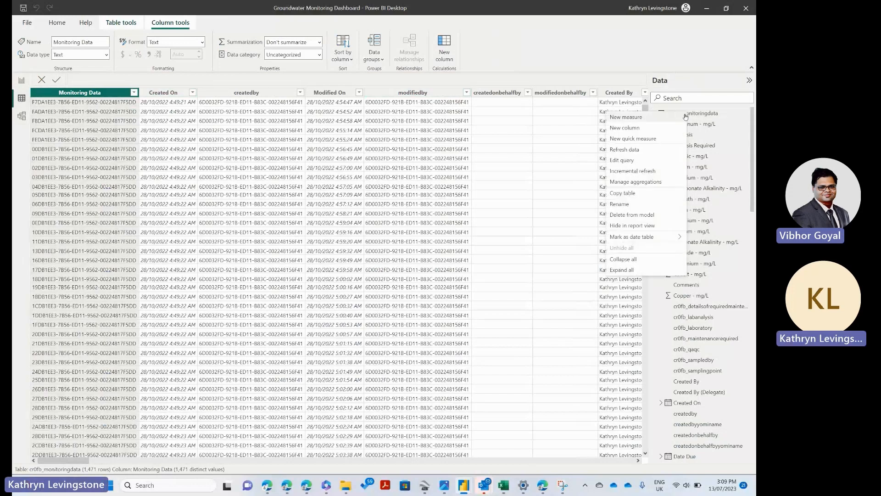
left_click(632, 194)
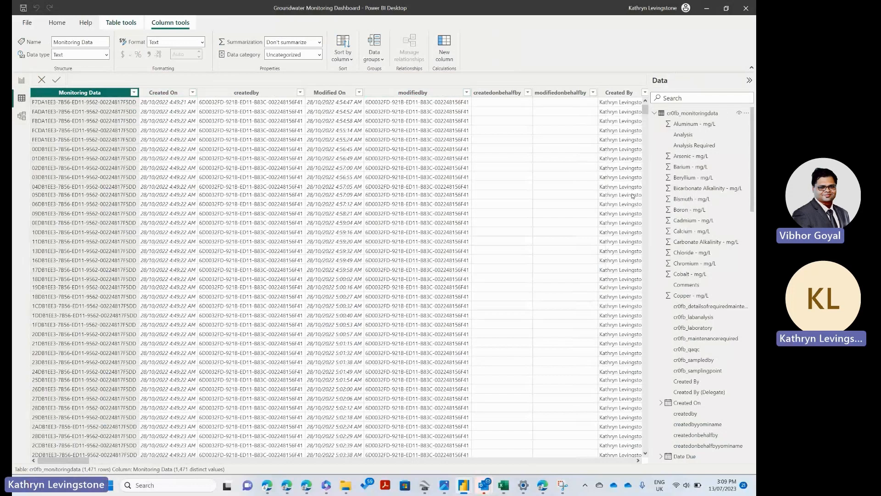
Step: Switch to Excel, create a blank workbook, paste the copied table at cell A1 and maximize the window
left_click(503, 485)
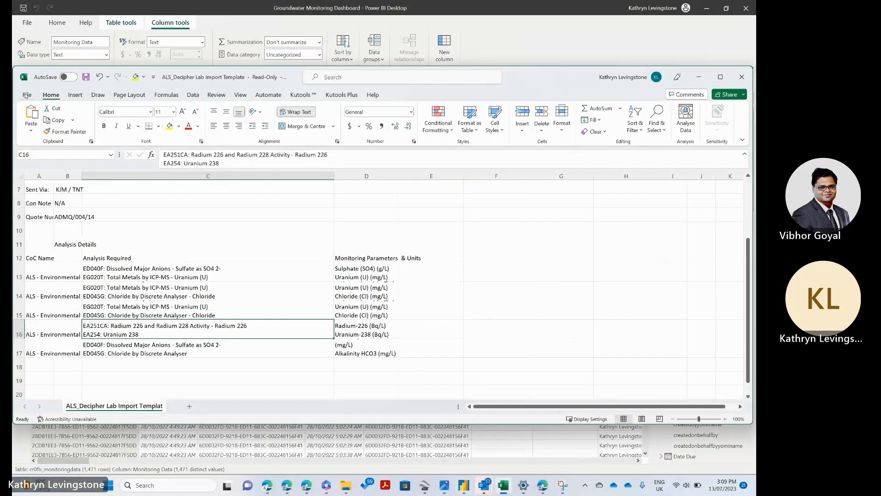
left_click(26, 94)
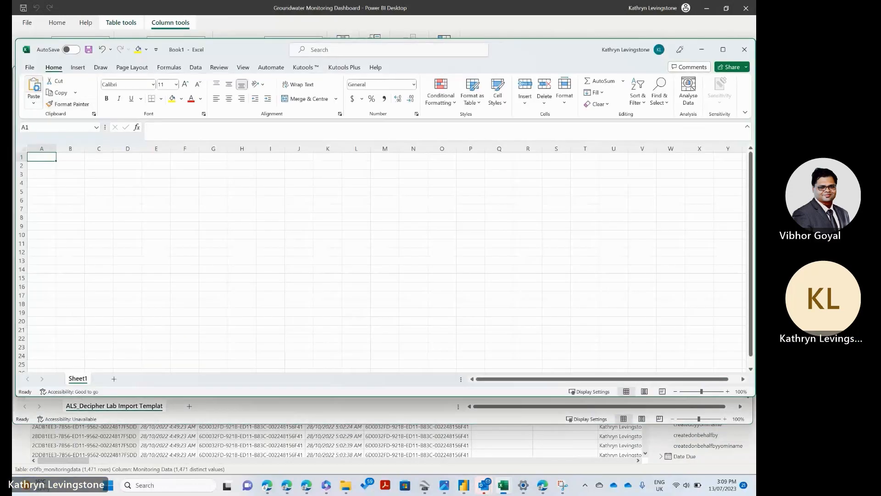
key("ctrl+v")
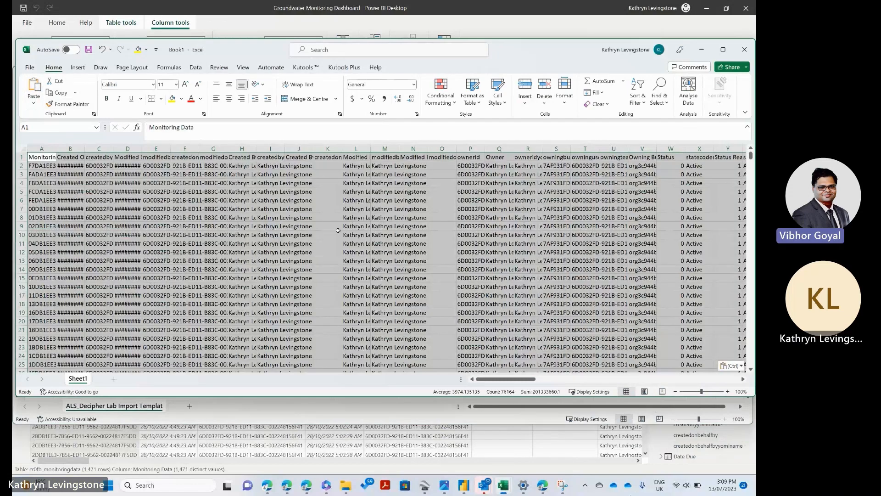
left_click(723, 49)
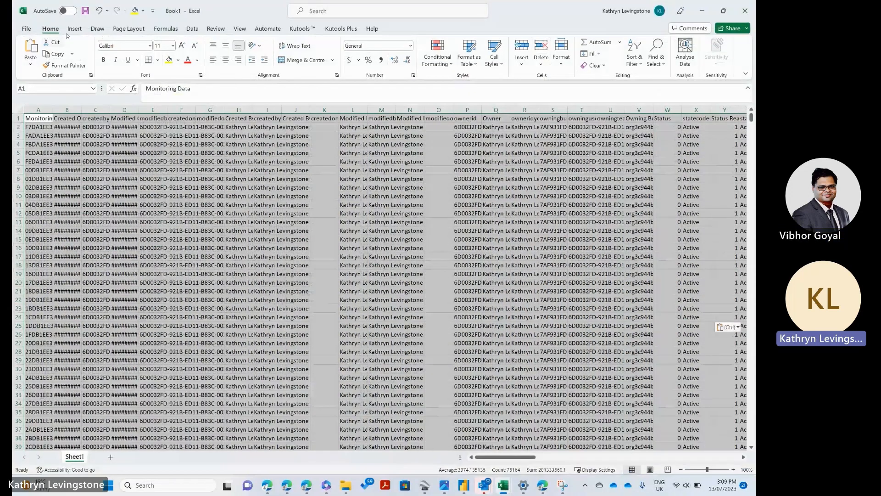
Step: Create a PivotTable from the pasted data range on a new worksheet
left_click(75, 28)
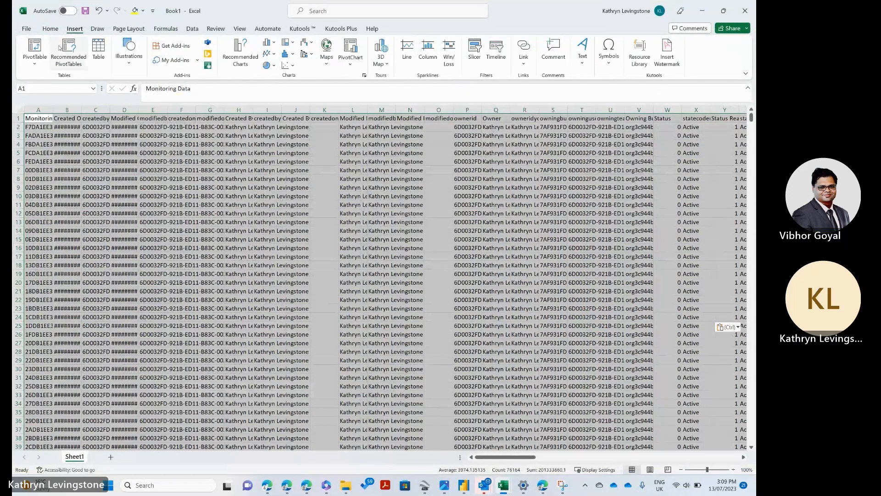
left_click(35, 64)
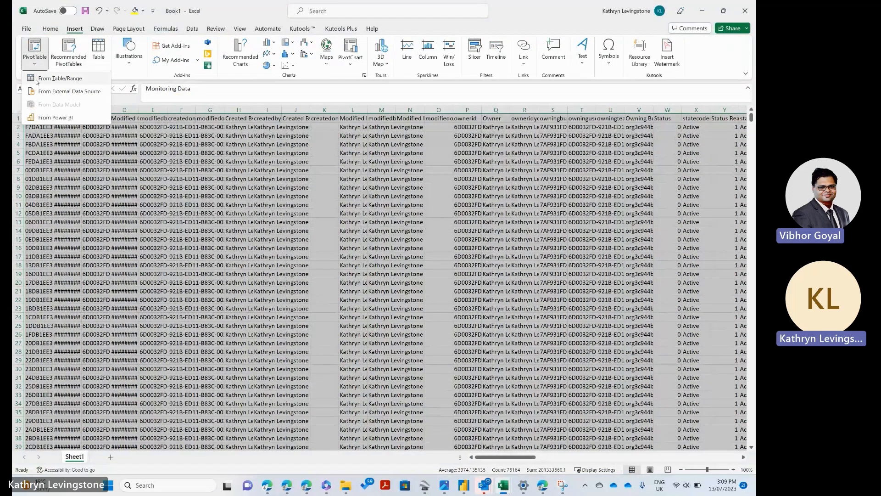
left_click(36, 79)
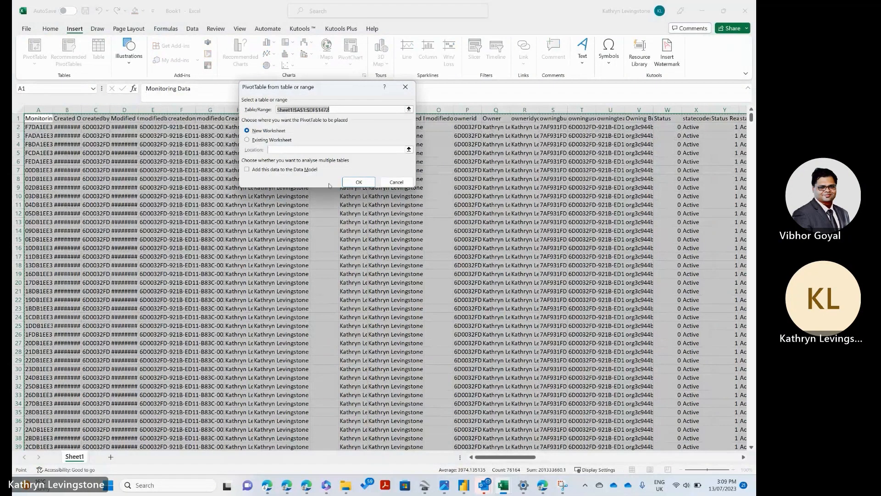
left_click(354, 184)
left_click(358, 182)
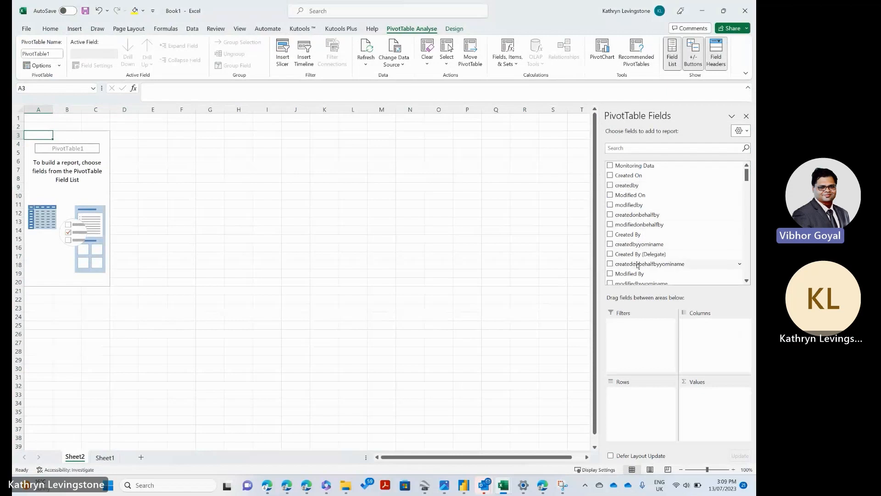
Step: Search the PivotTable fields for "ph" and add Field pH and Lab pH as summed values
scroll(638, 264, "down", 2)
scroll(637, 265, "down", 2)
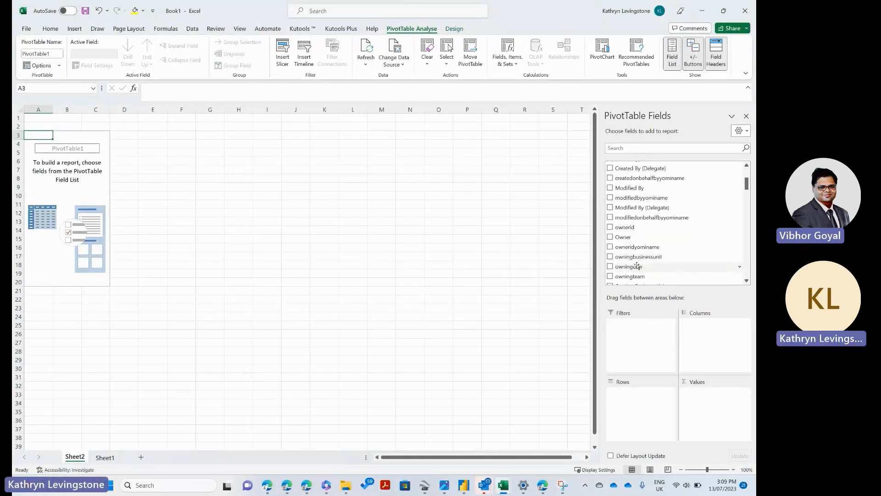
left_click(620, 148)
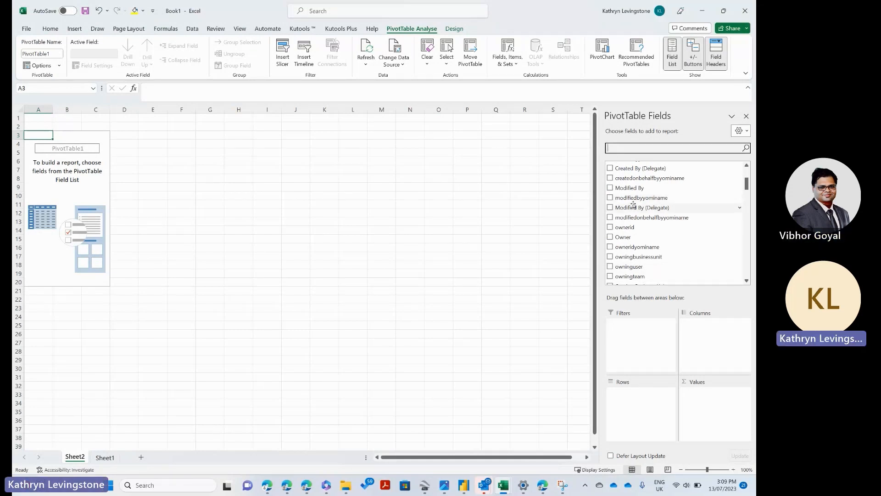
type("ph")
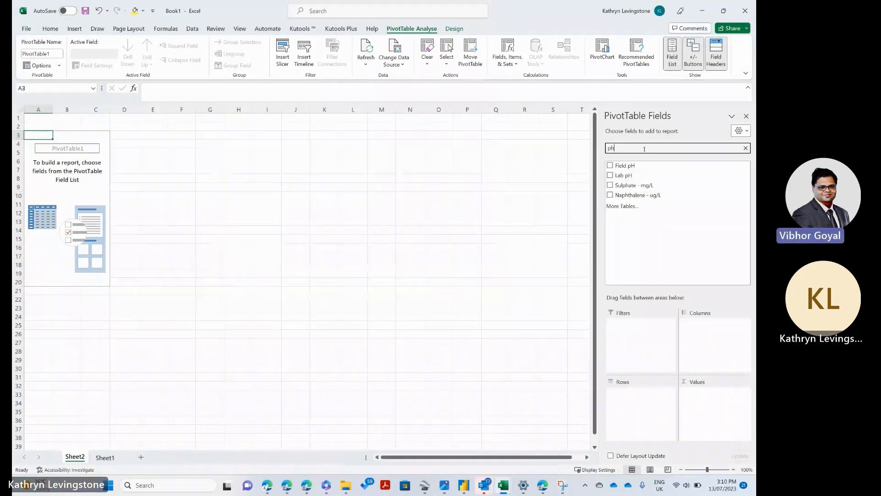
left_click(612, 166)
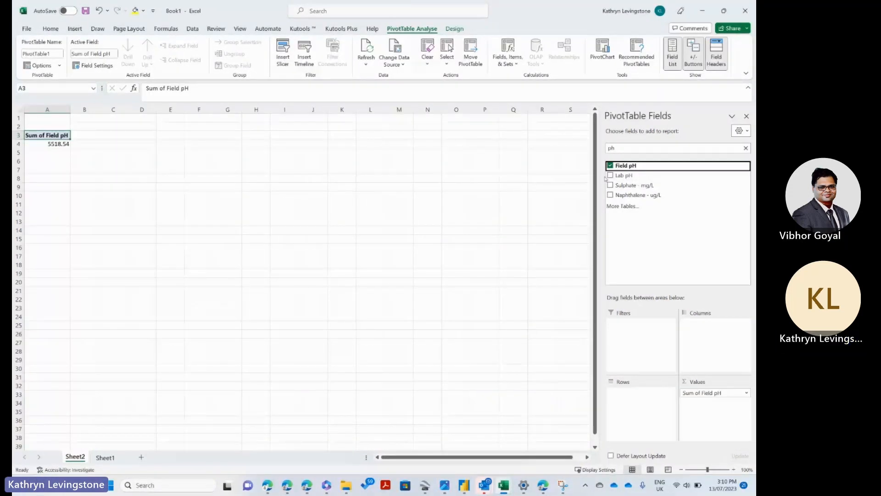
left_click(611, 175)
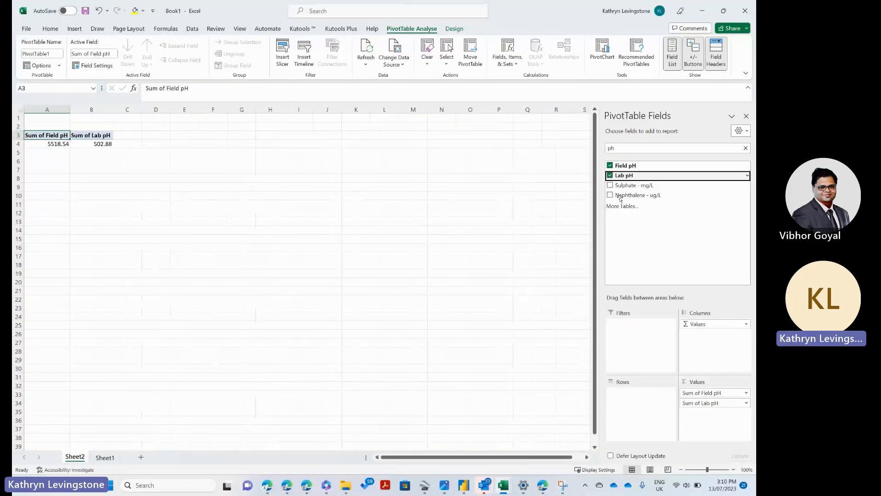
left_click(610, 186)
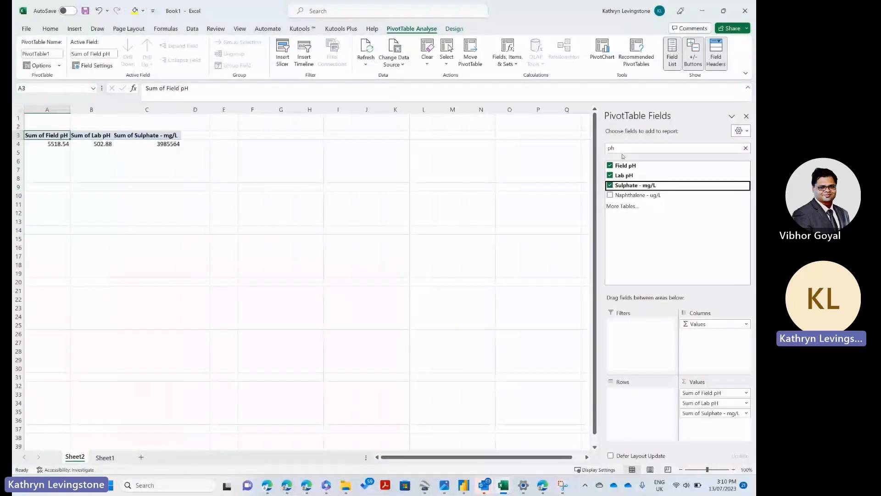
left_click(608, 148)
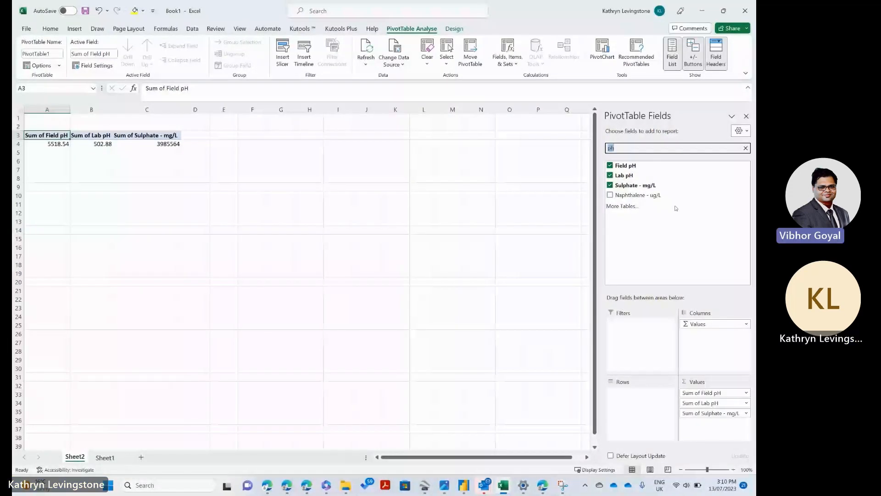
key("BackSpace")
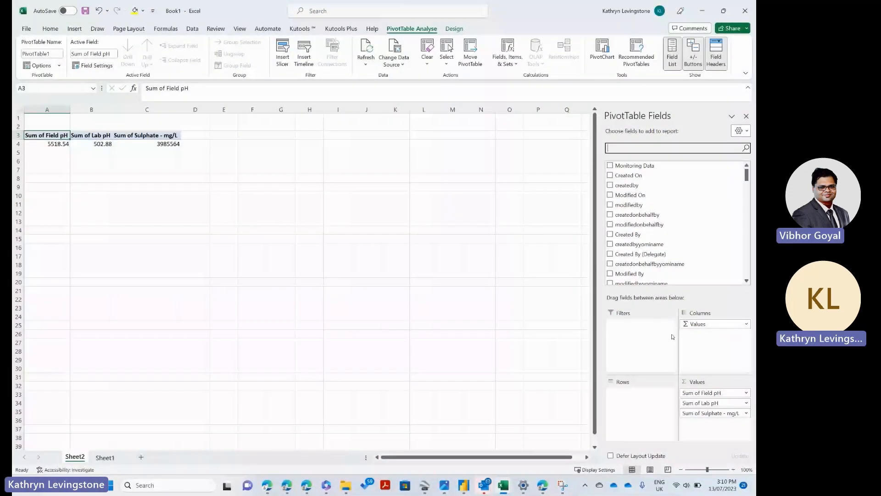
left_click(747, 412)
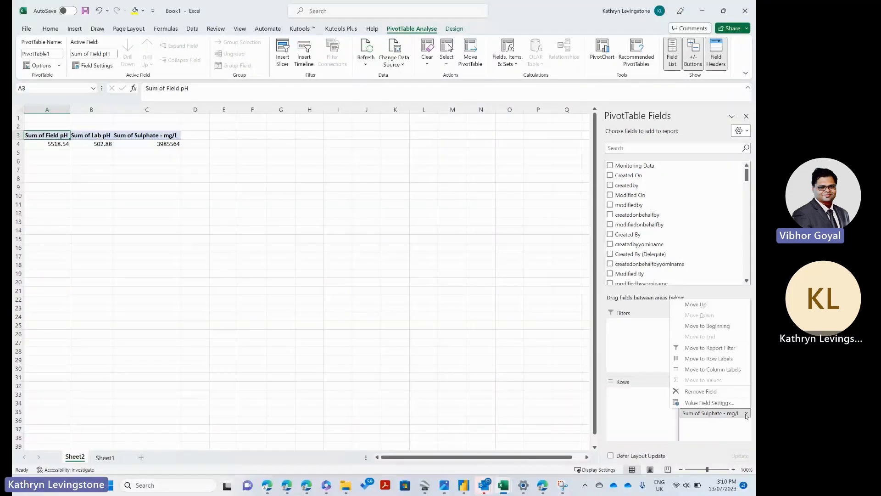
left_click(699, 392)
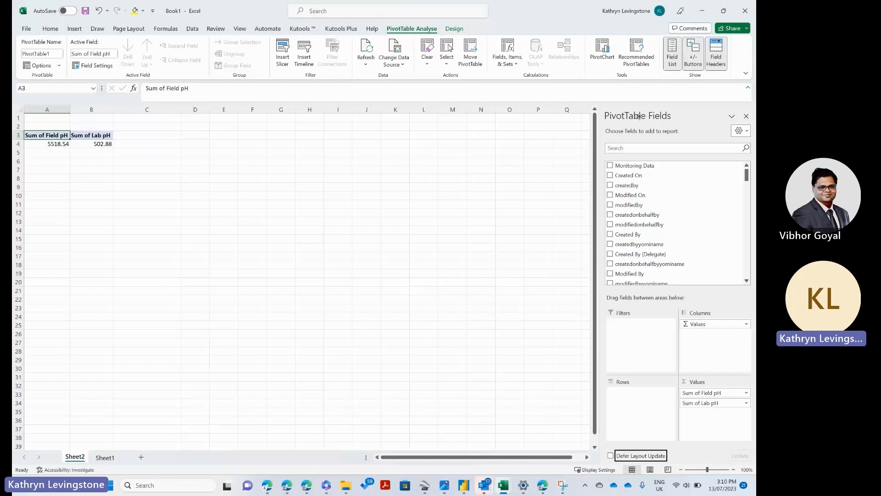
Step: Search the PivotTable fields for "sul" and add Sulphate - mg/L as a summed value
left_click(649, 148)
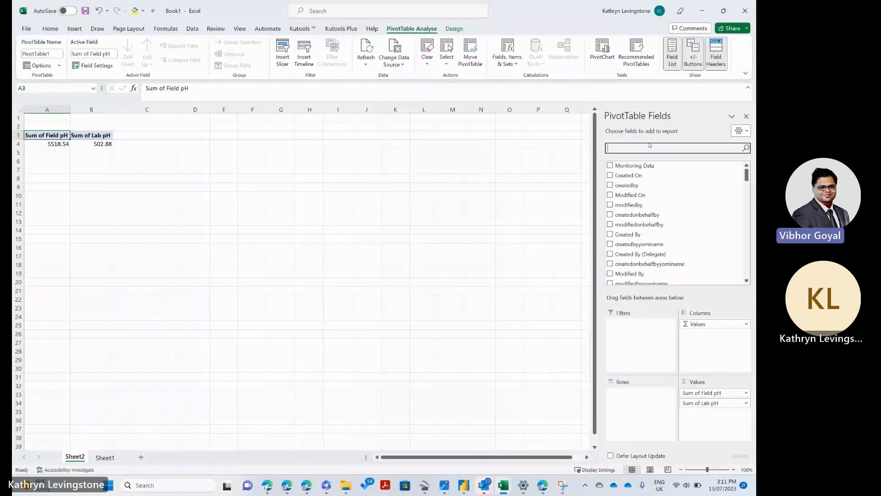
type("sul")
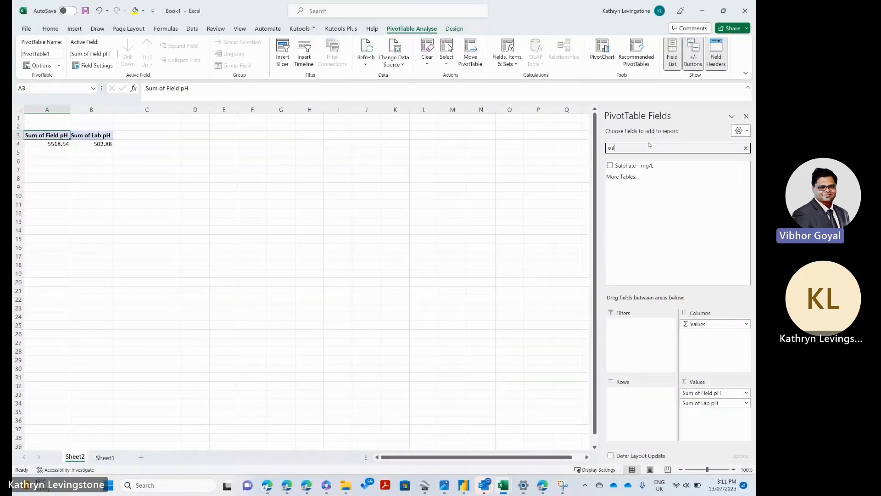
left_click(611, 166)
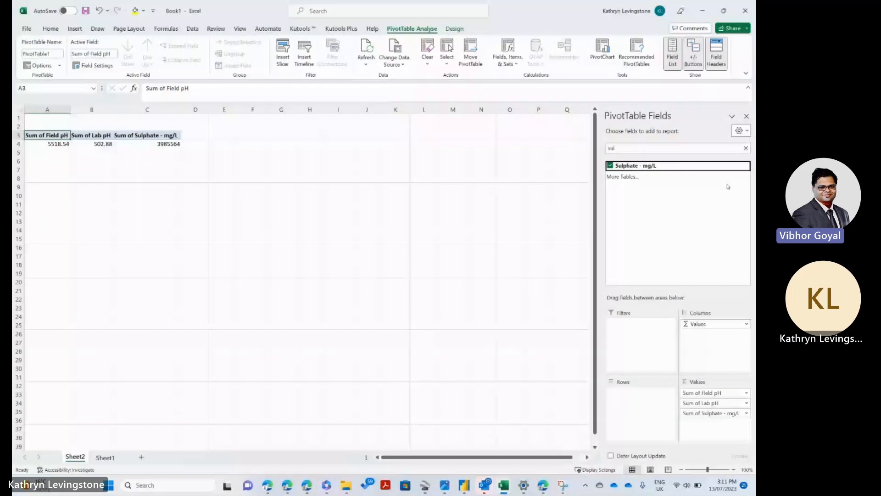
left_click(744, 393)
left_click(651, 196)
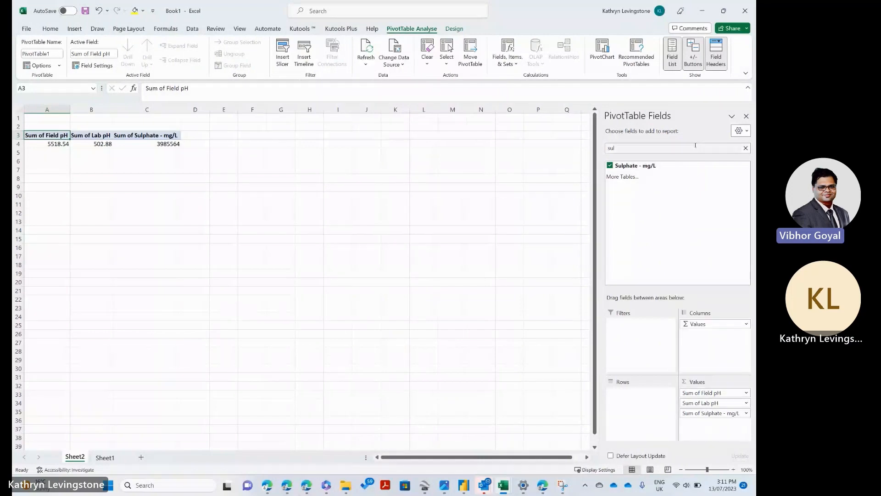
Step: Search the PivotTable fields for "date" and add Date Sampled to the rows
left_click(638, 150)
key("BackSpace")
key("BackSpace")
key("BackSpace")
type("date")
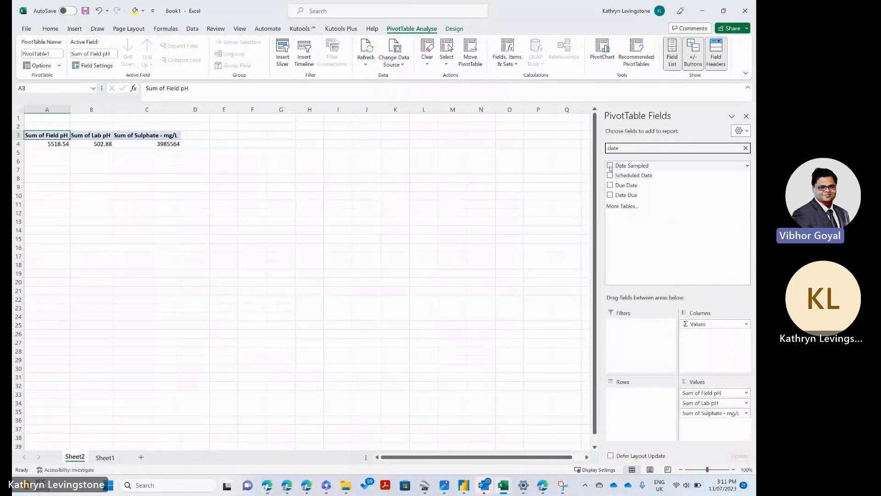
left_click(610, 166)
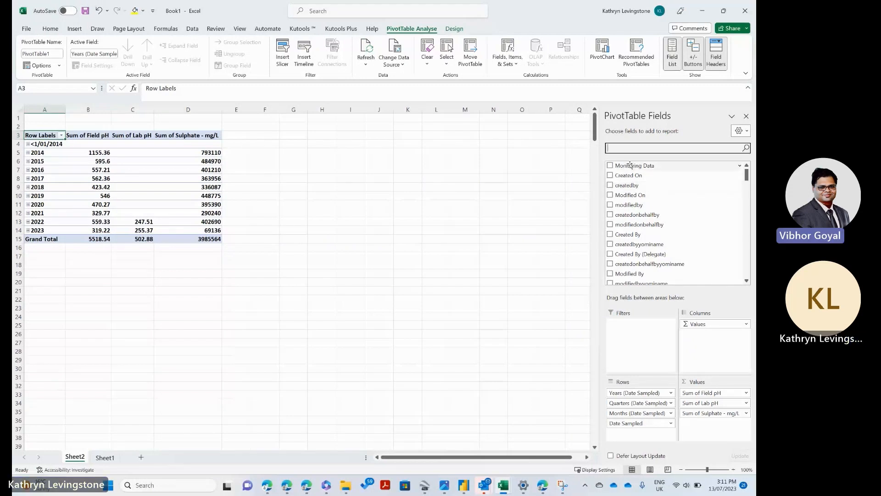
Step: Search the PivotTable fields for "samp" and add Sampling Point to the rows
type("samp")
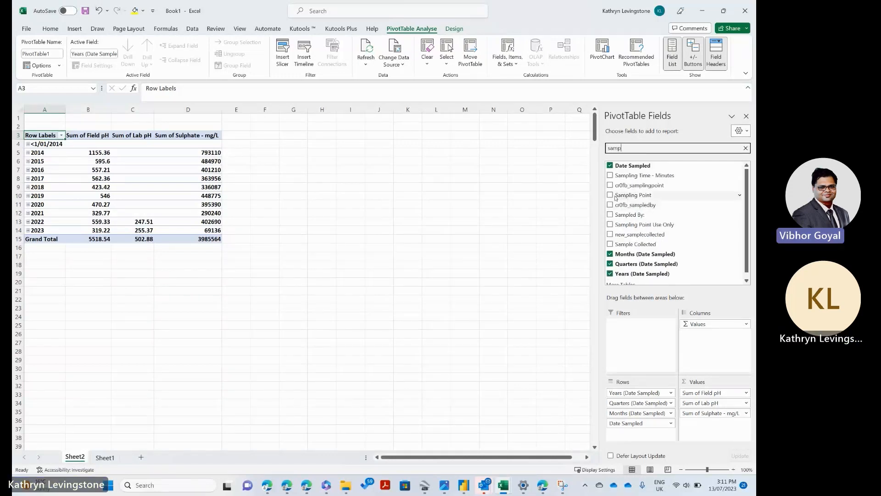
left_click(610, 196)
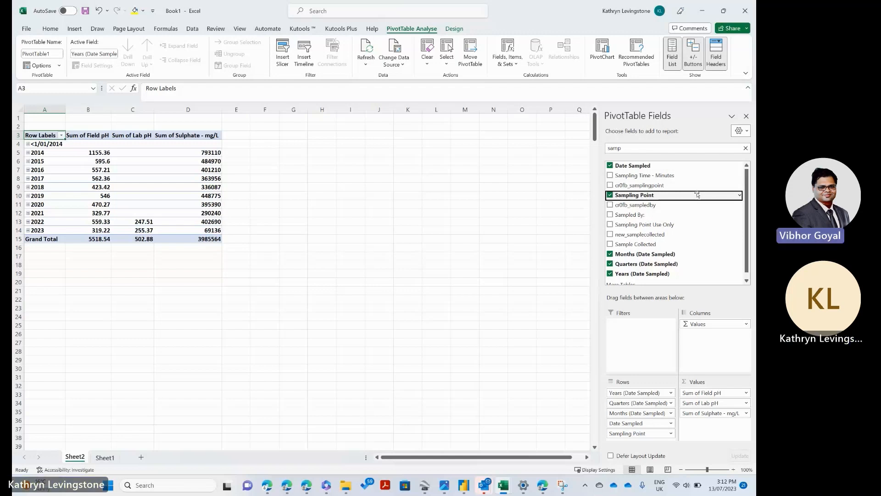
Step: Switch to the Groundwater Monitoring Dashboard in Power BI Desktop and open the Data Lookup page in report view
left_click(702, 11)
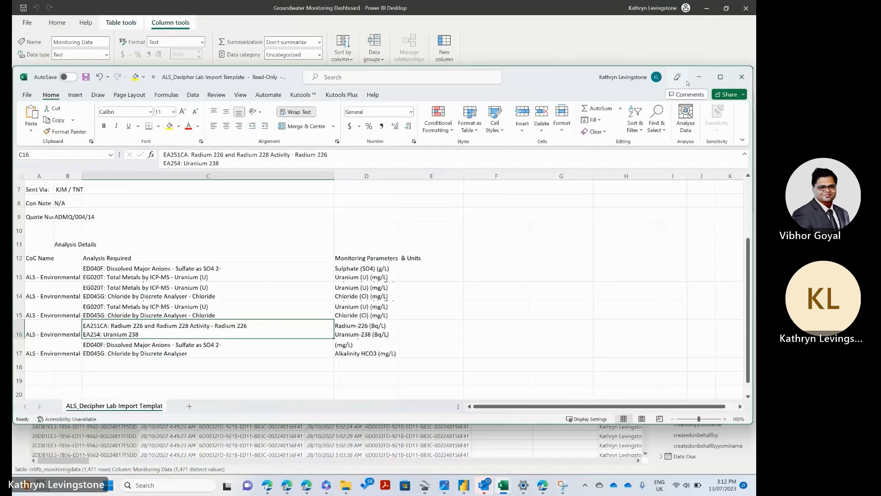
left_click(698, 78)
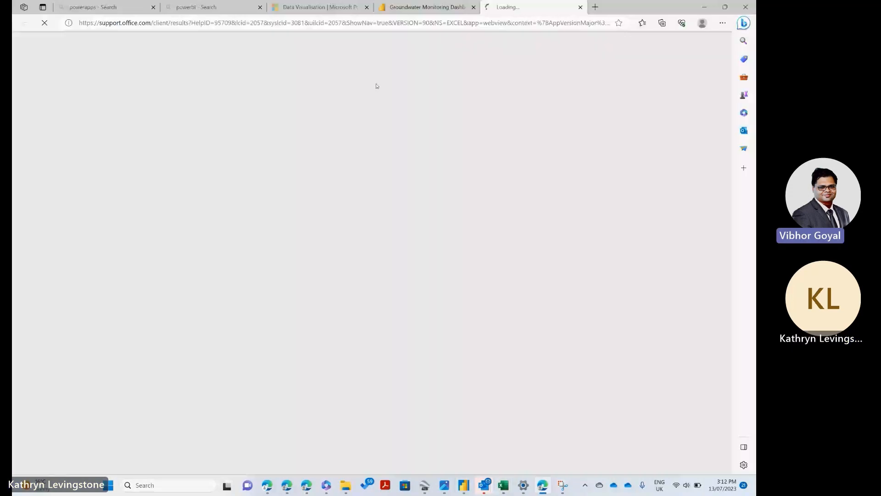
mouse_move(464, 485)
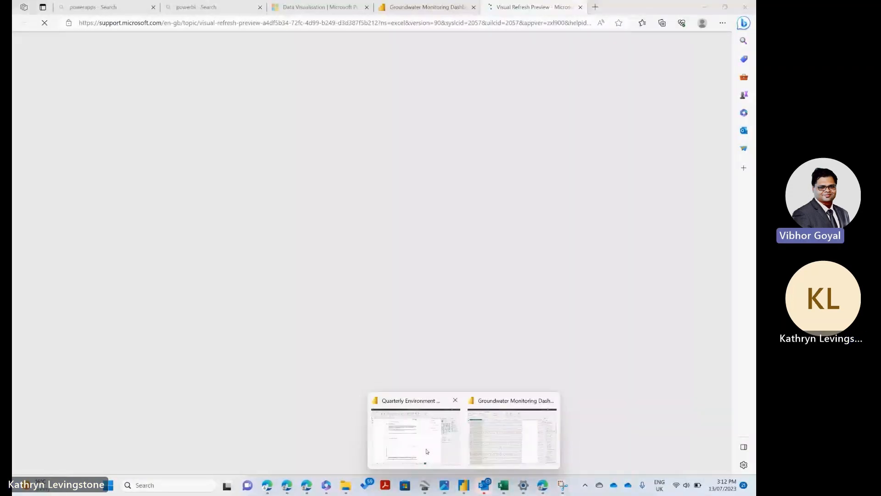
left_click(512, 436)
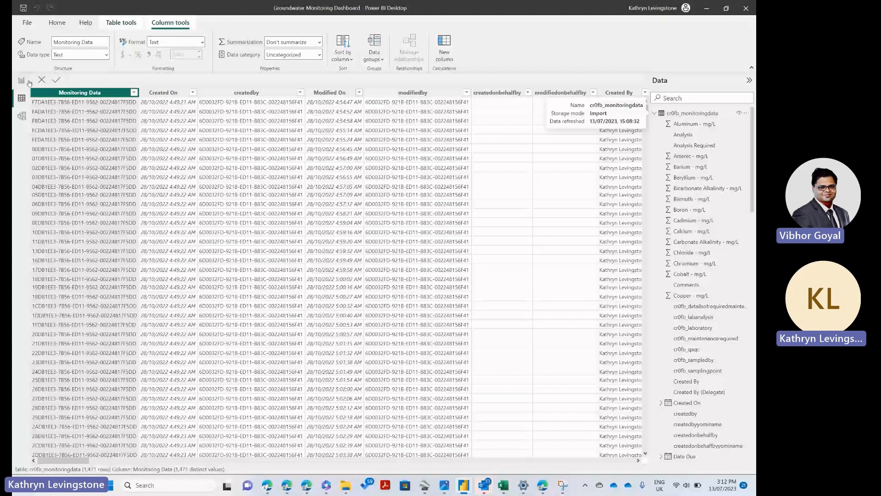
left_click(23, 81)
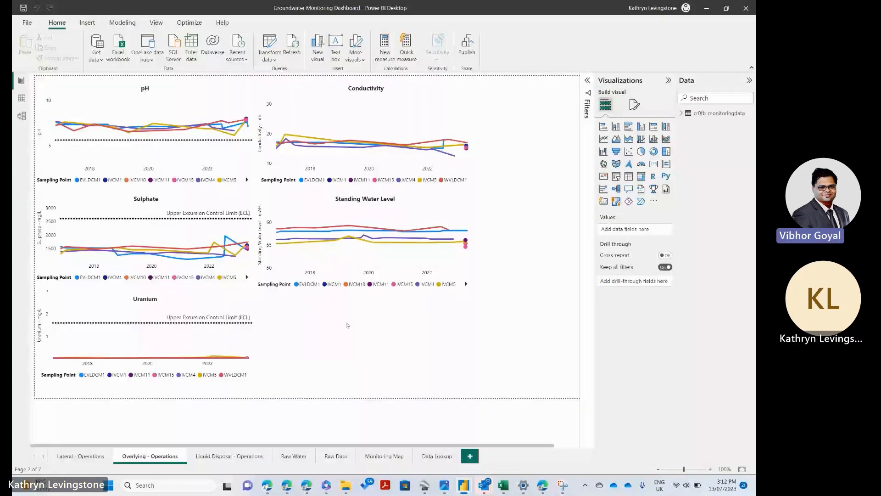
left_click(437, 456)
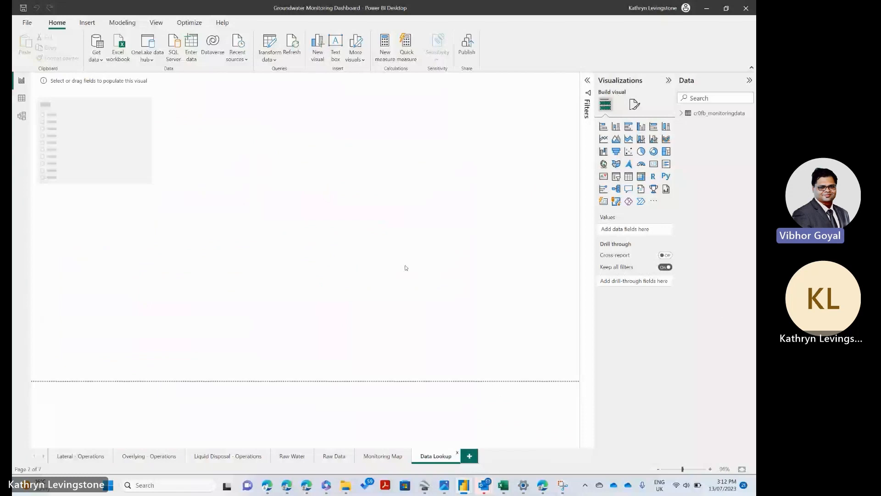
Step: Delete the empty slicer from the Data Lookup page and insert a matrix visual instead
left_click(132, 158)
right_click(132, 158)
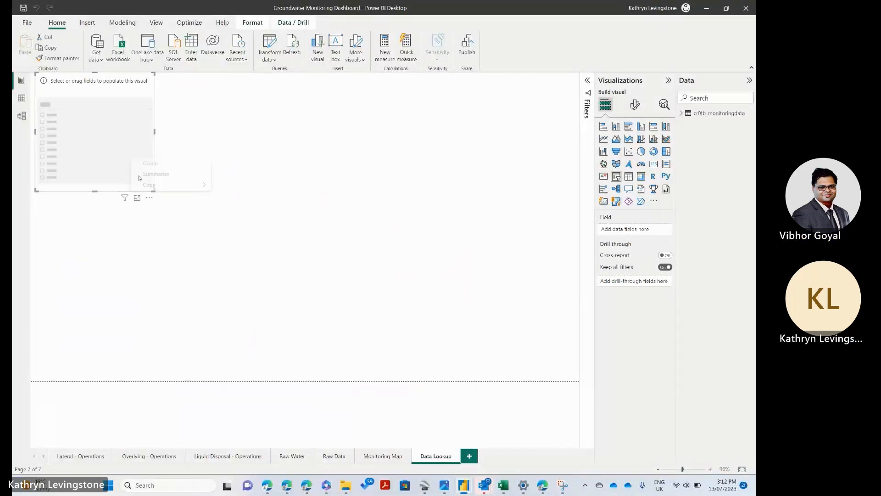
left_click(149, 197)
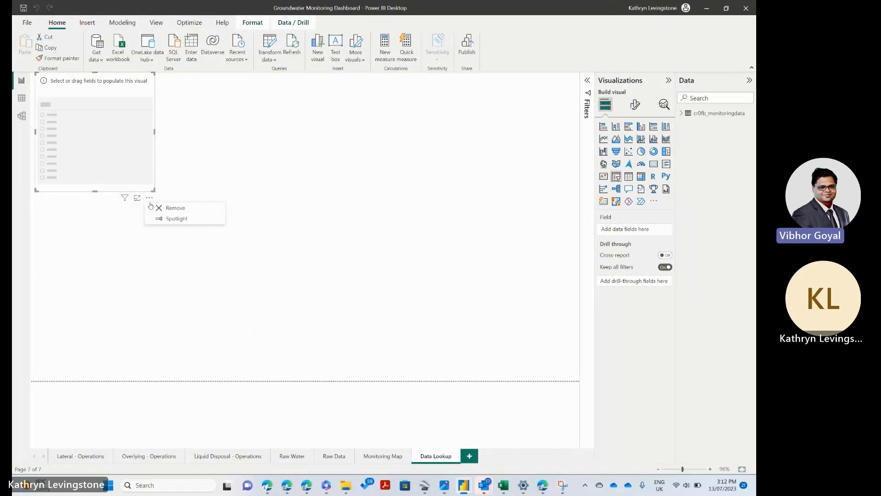
key("Delete")
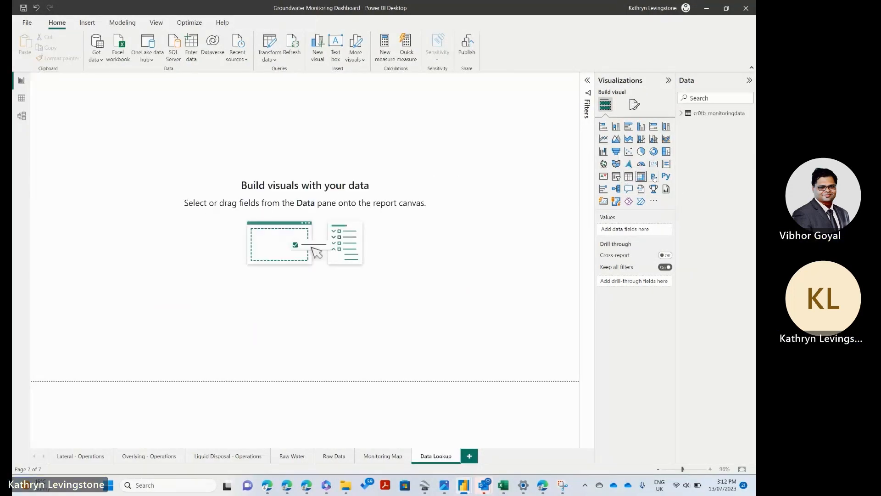
left_click(644, 179)
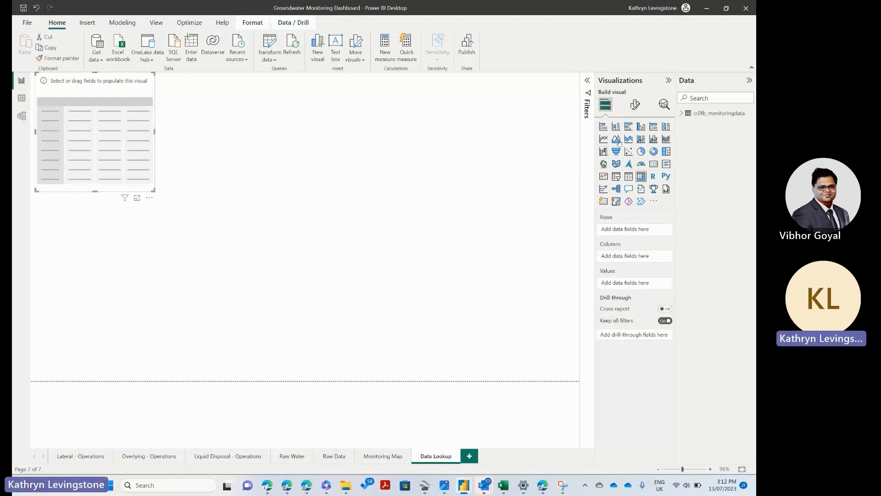
Step: Search the data fields for "date" and add Date Sampled from cr0fb_monitoringdata to the matrix rows
left_click(682, 113)
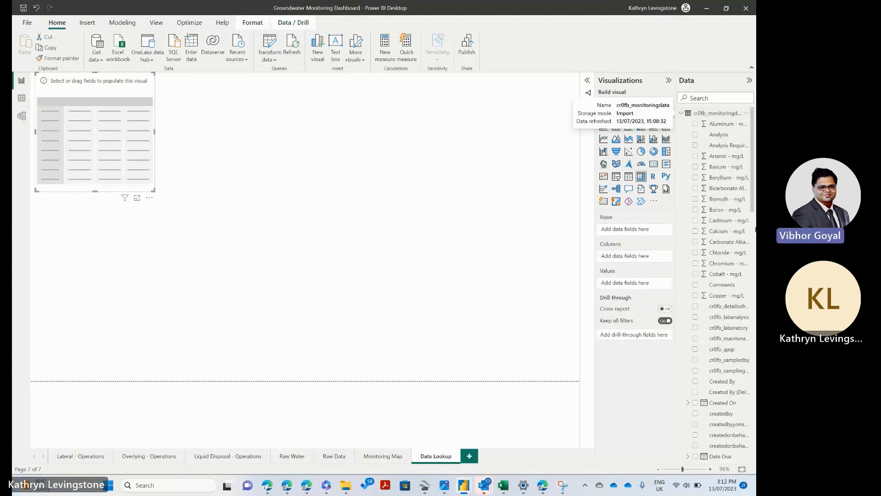
left_click(702, 98)
type("d")
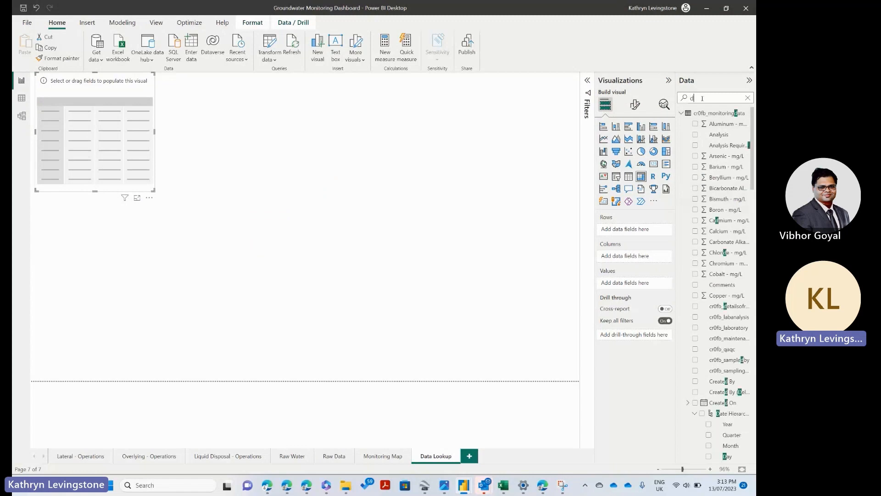
type("ate")
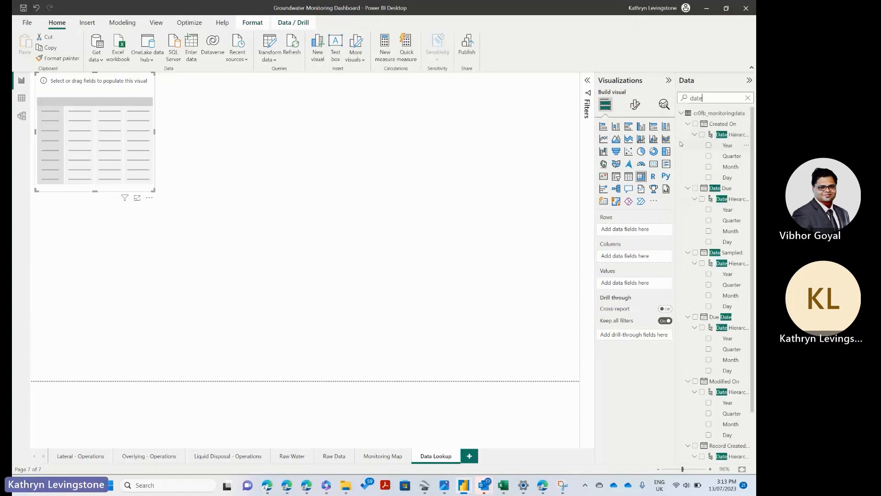
left_click(695, 253)
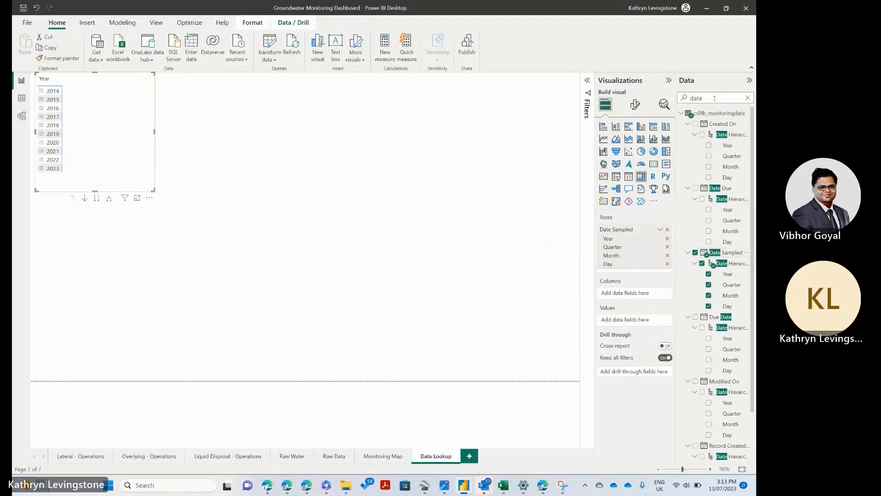
Step: Search the data fields for "samplin" and add Sampling Point to the matrix columns
left_click_drag(717, 99, 675, 99)
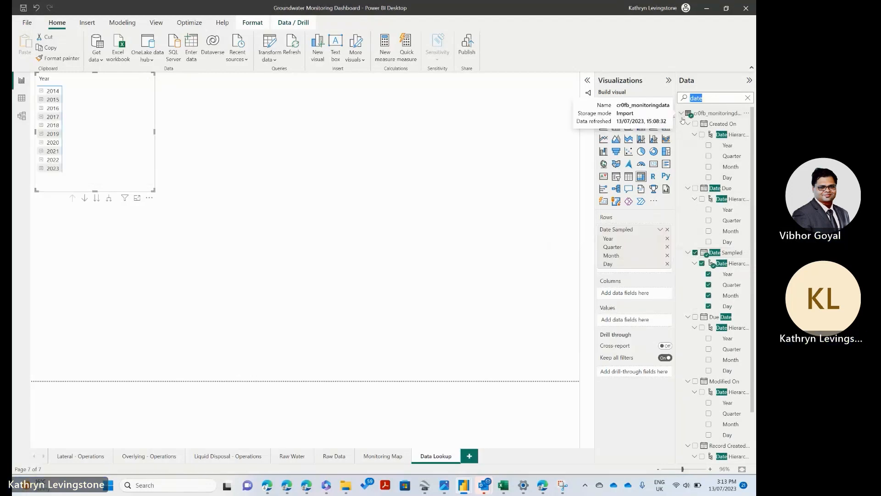
type("sampl")
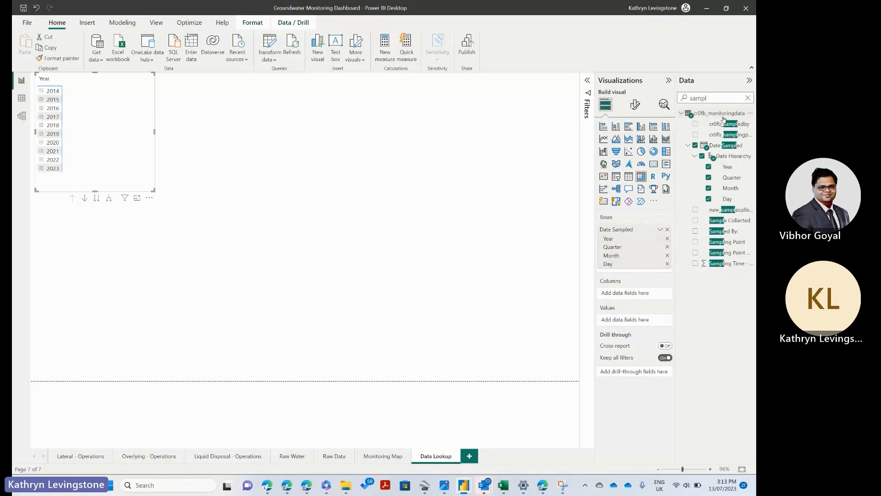
type("e")
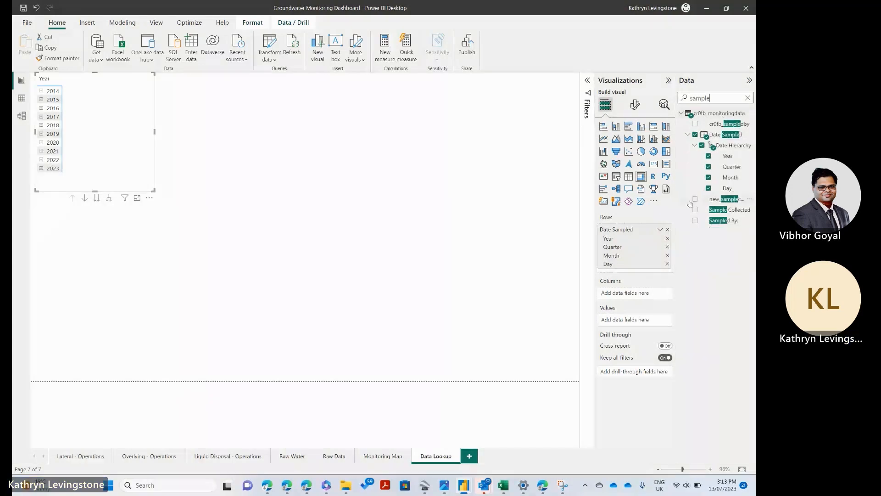
left_click_drag(595, 184, 552, 179)
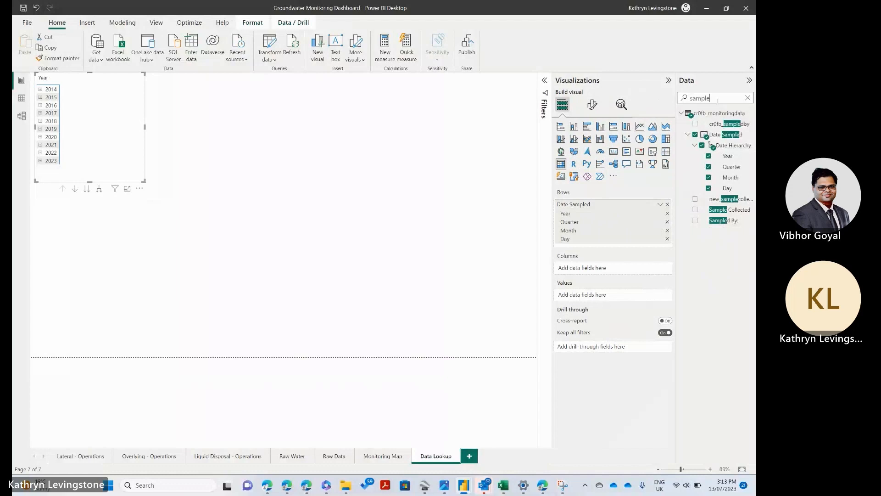
key("BackSpace")
type("in")
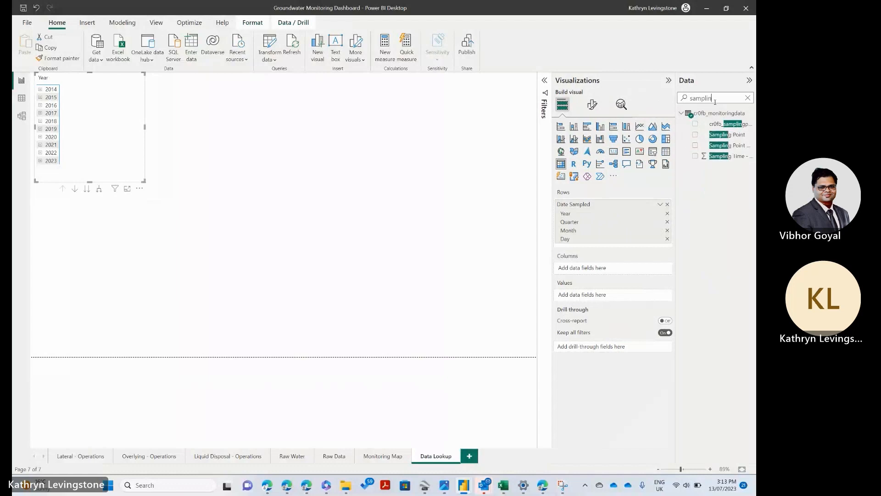
left_click(696, 135)
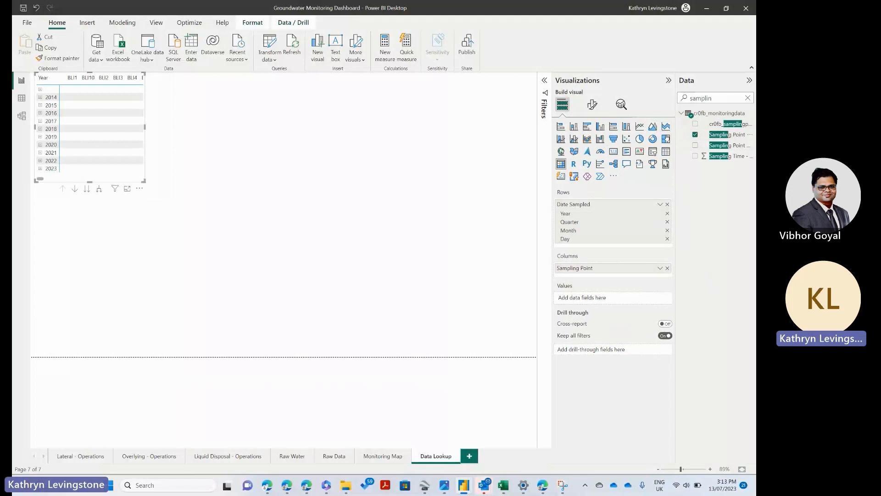
mouse_move(677, 131)
left_mouse_down()
mouse_move(570, 137)
mouse_move(686, 143)
left_mouse_up()
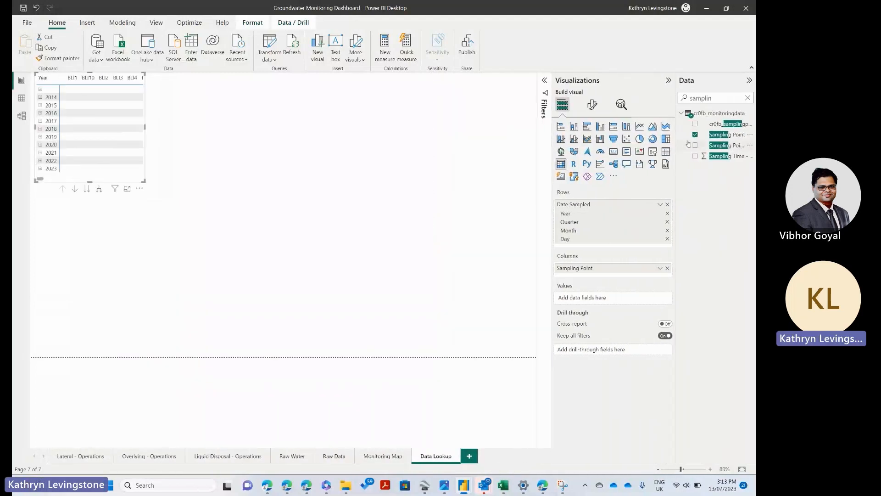
Step: Search the data fields for "ph" and add Field pH, Lab pH and Sulphate - mg/L as summed matrix values
double_click(714, 98)
type("para")
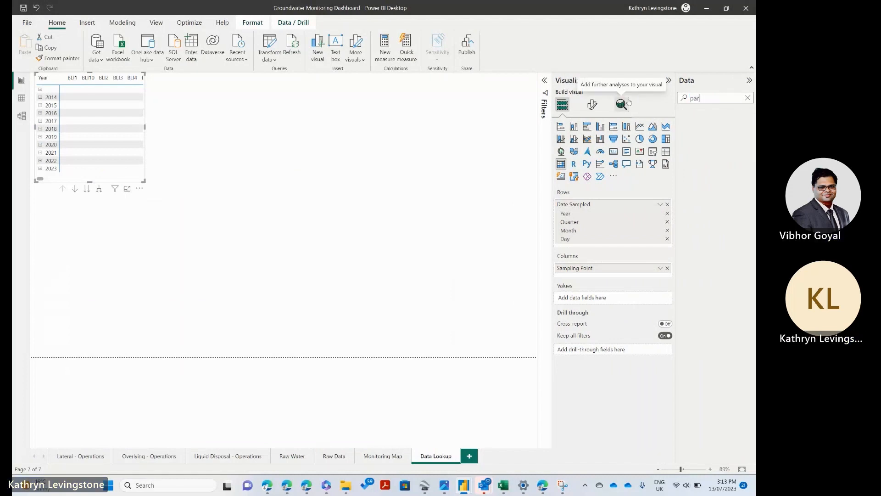
key("BackSpace")
key("BackSpace")
type("h")
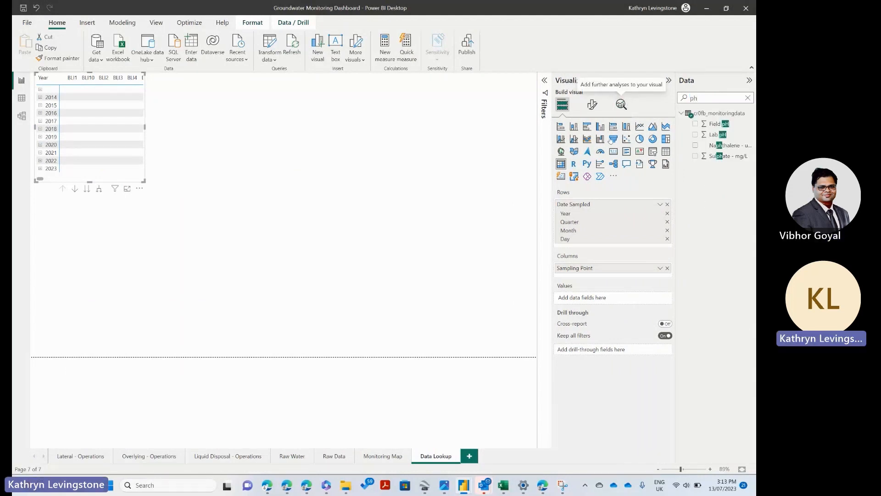
left_click(695, 124)
left_click(695, 135)
left_click(695, 156)
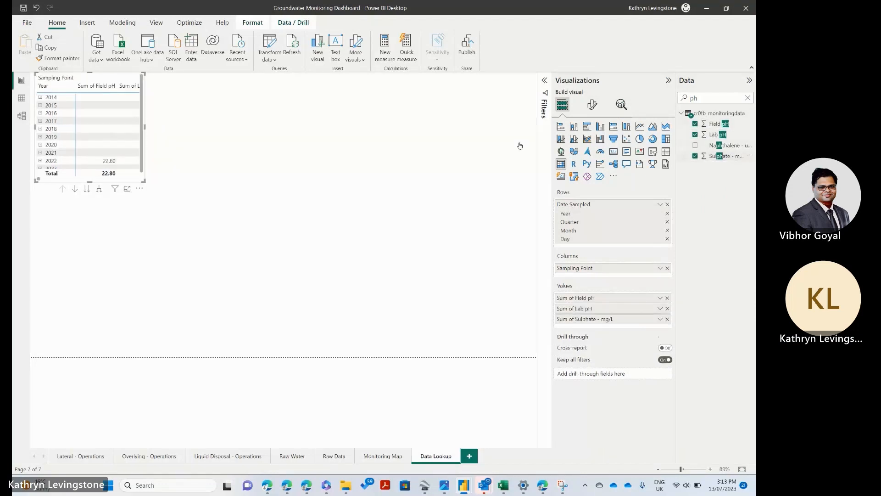
Step: Widen the matrix visual to span the full width of the Data Lookup page
left_click(248, 143)
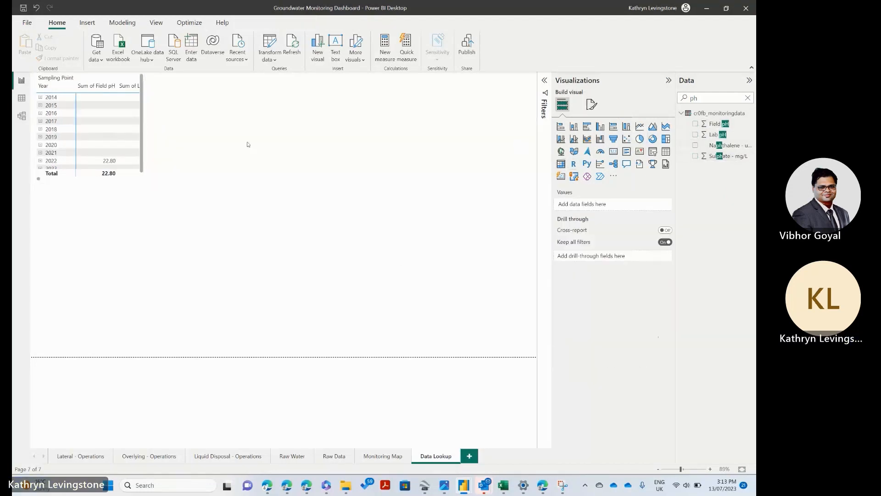
left_click(136, 177)
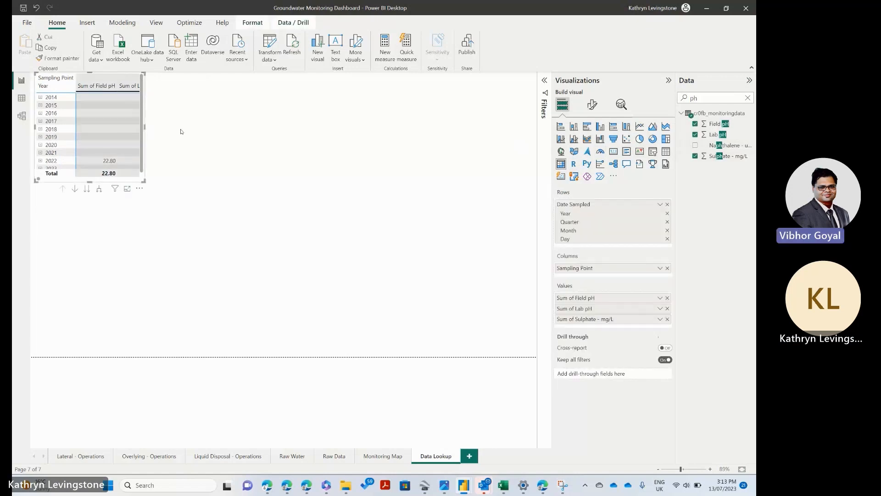
left_click_drag(181, 131, 537, 171)
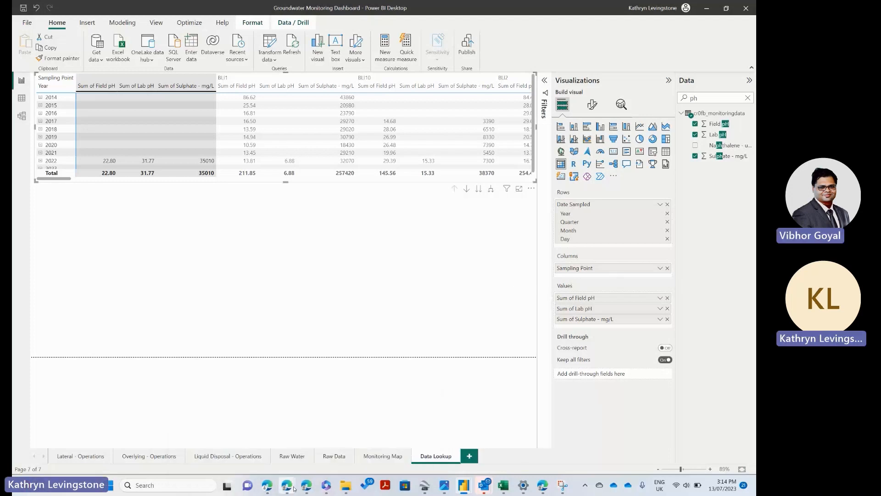
Step: Switch to Decipher's Monitoring Parameter Analysis dashboard and review its parameter, point name and date range filters
mouse_move(269, 491)
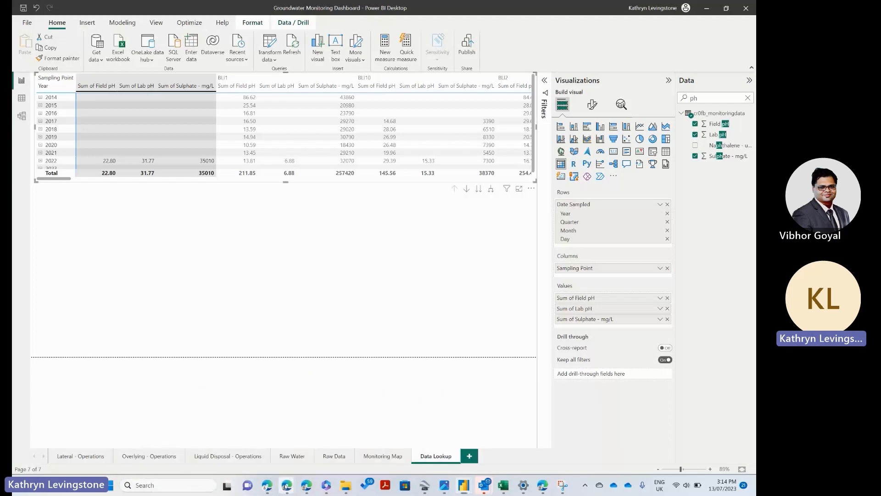
mouse_move(306, 488)
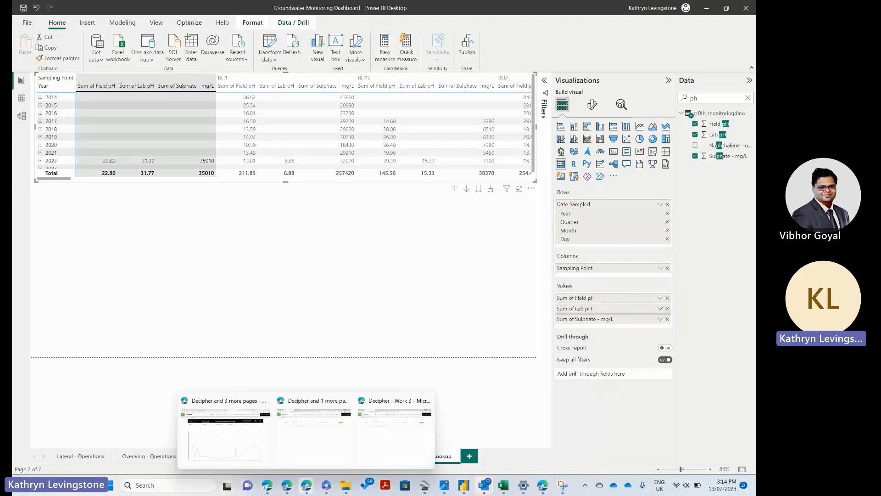
left_click(253, 403)
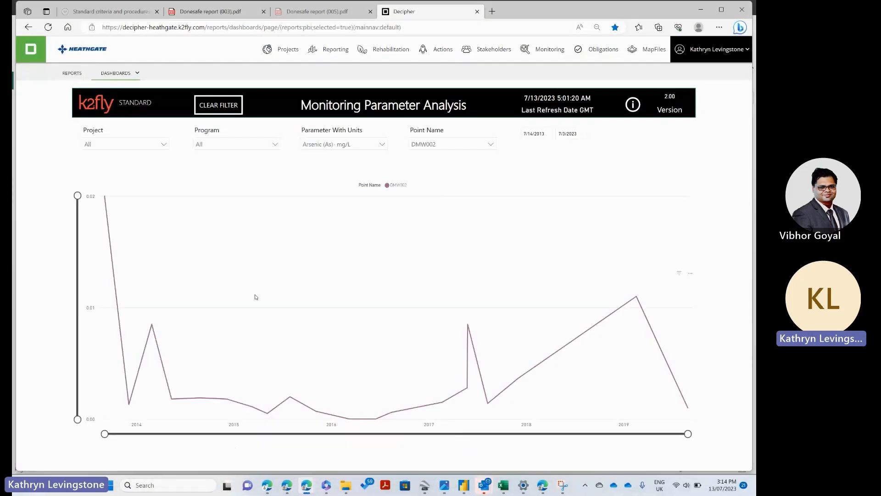
left_click(327, 145)
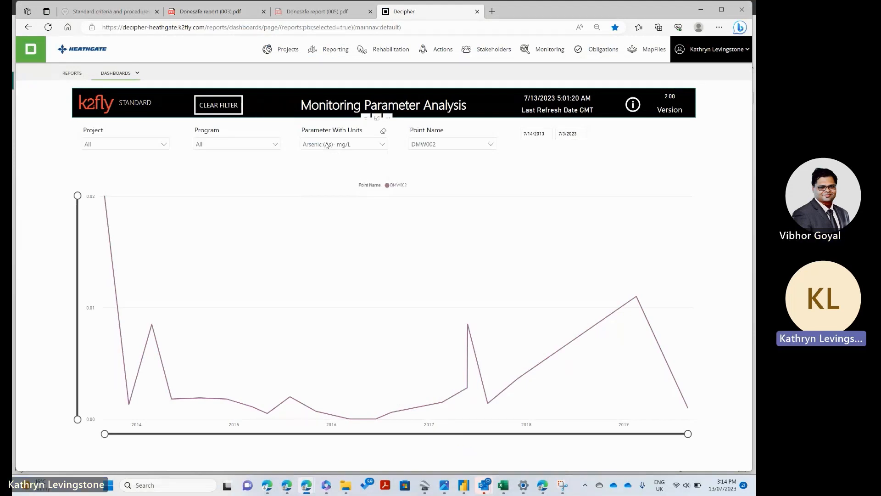
left_click(431, 145)
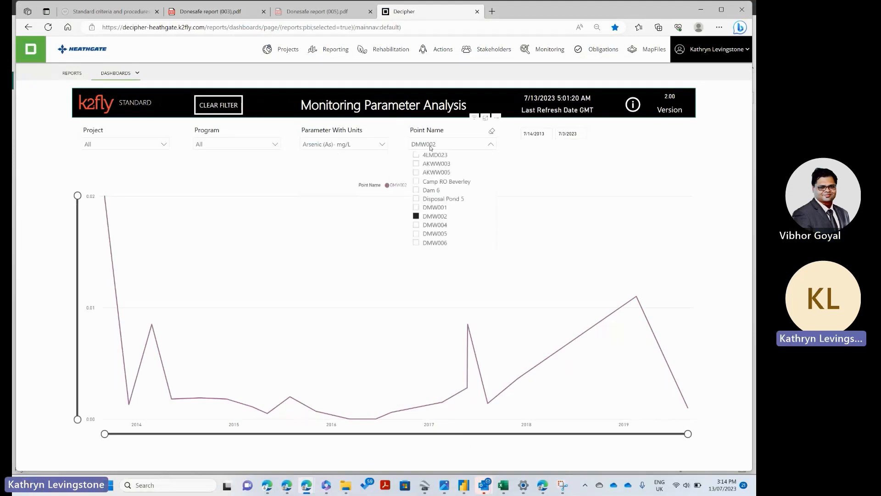
left_click(432, 146)
left_click(547, 134)
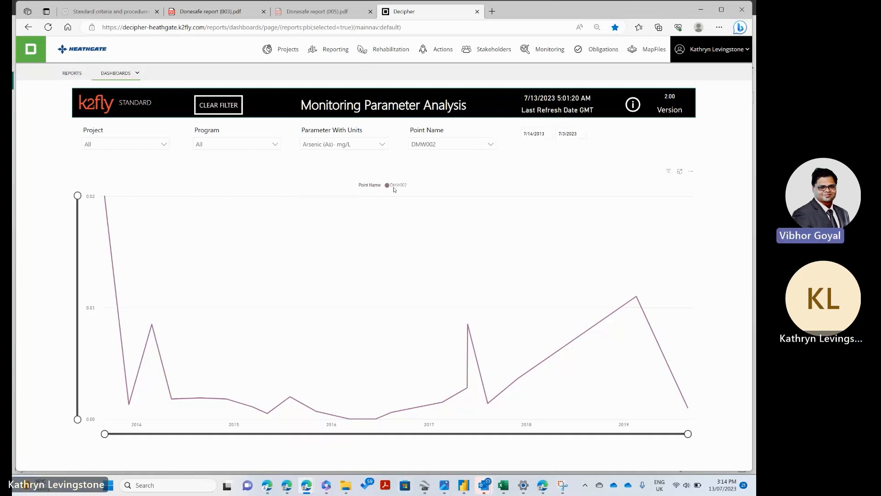
Step: View the trend at point DMW002 for Barium (Ba) - mg/L and for Calcium (Ca) - mg/L
left_click(338, 145)
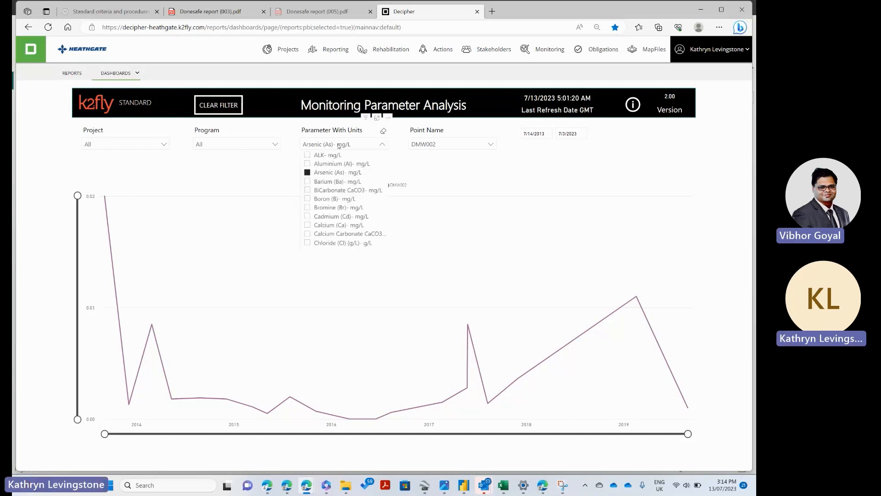
left_click(307, 182)
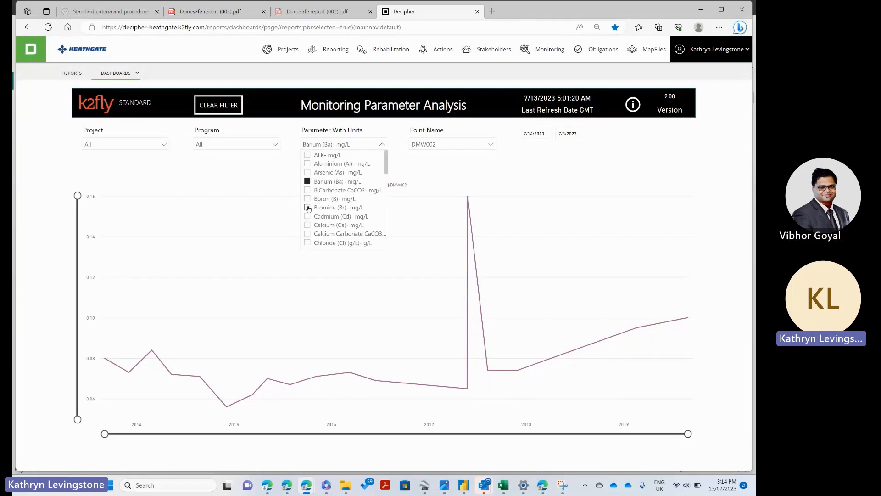
left_click(307, 225)
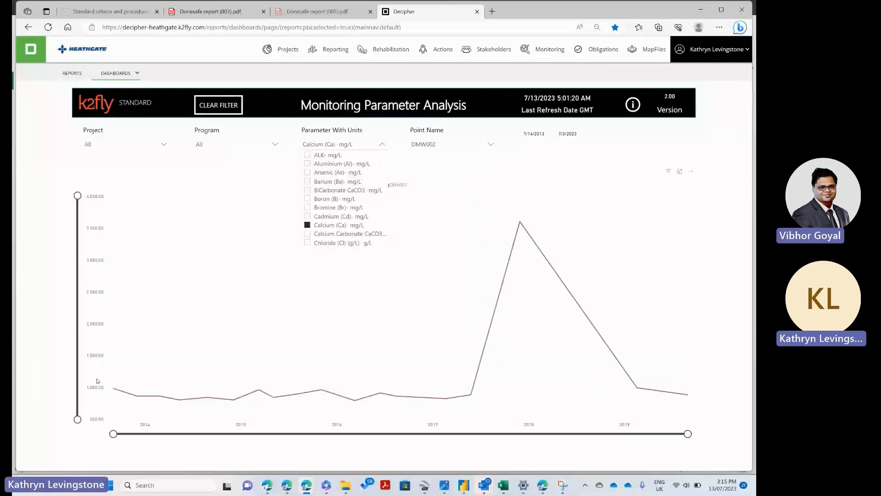
left_click(488, 169)
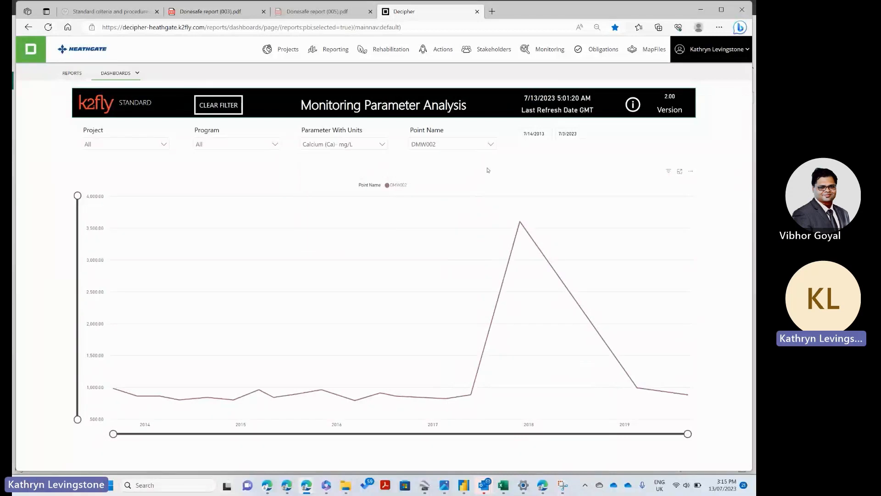
Step: Return to Power BI, remove Lab pH and Sulphate - mg/L from the matrix values, and aggregate Field pH by average
left_click(702, 10)
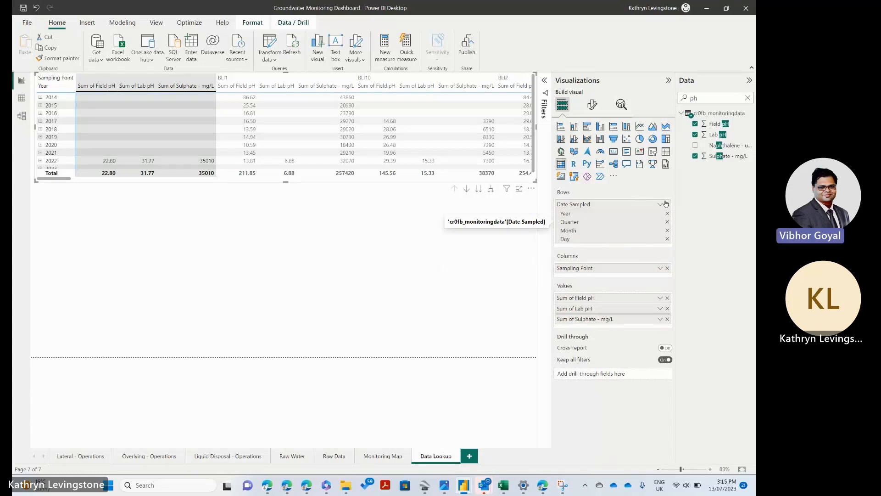
left_click(667, 309)
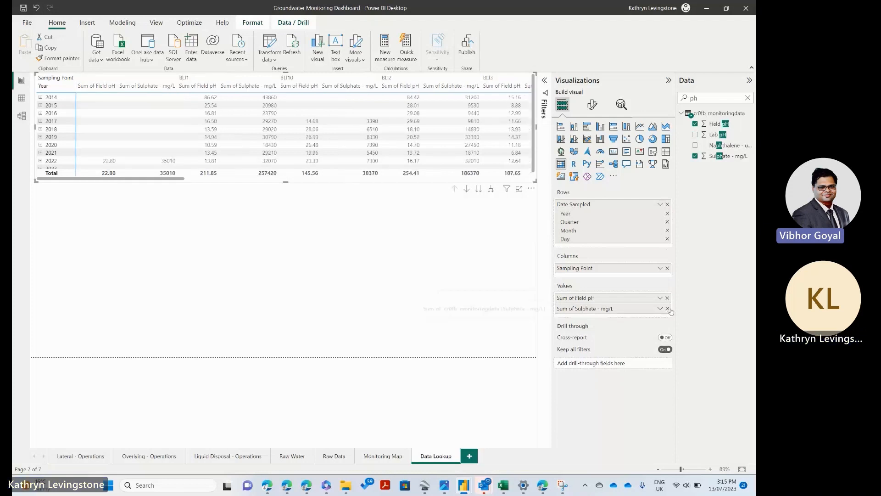
left_click(668, 308)
left_click(660, 298)
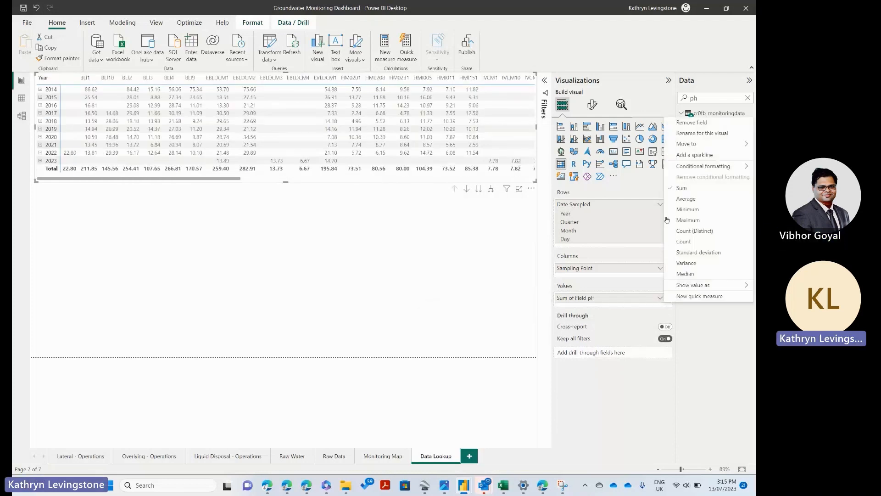
left_click(684, 199)
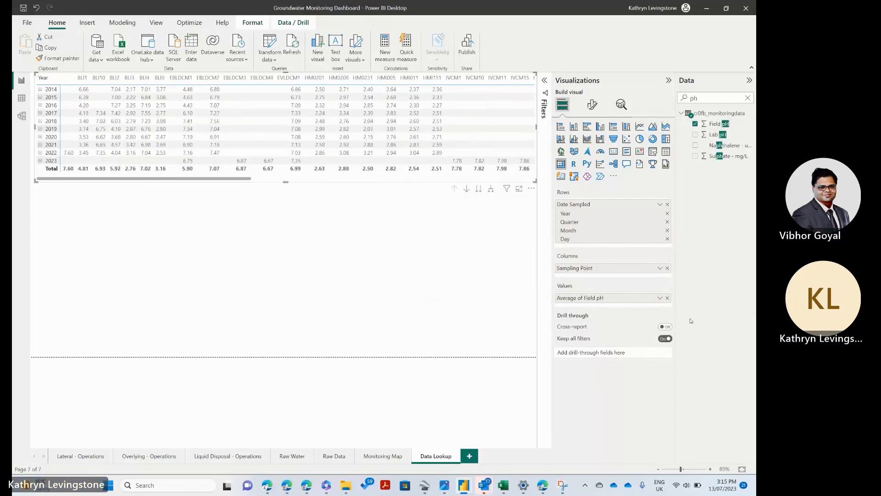
Step: Remove Sampling Point from the matrix columns and convert the visual to a line chart
left_click(668, 268)
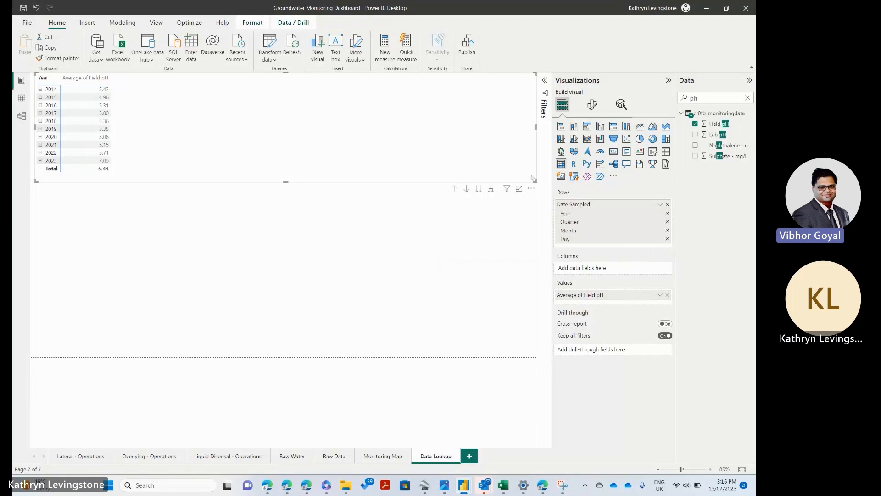
left_click_drag(535, 180, 315, 173)
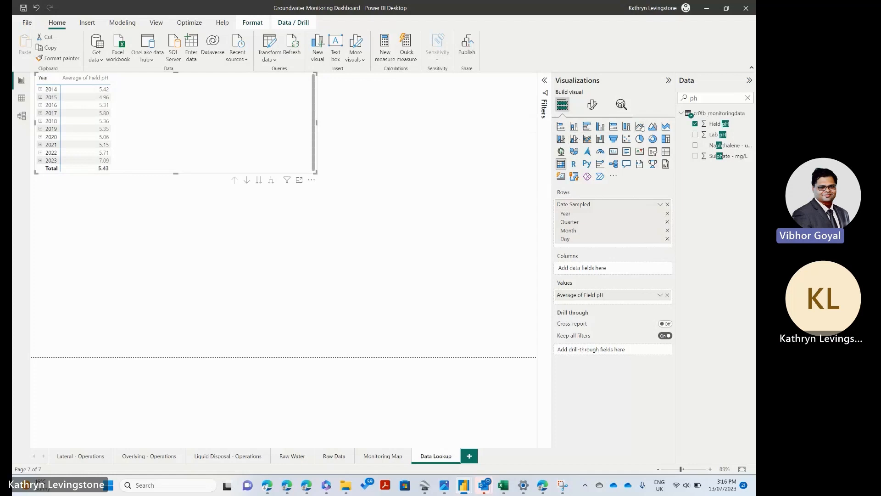
left_click(640, 127)
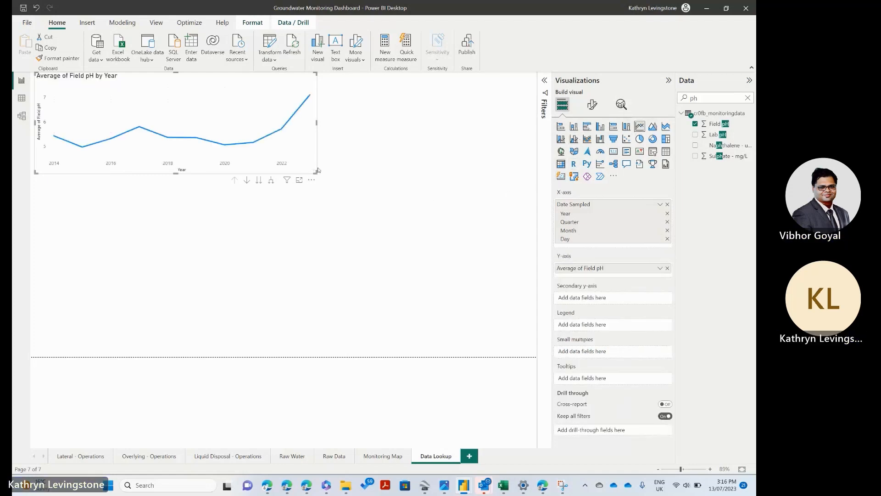
Step: Enlarge the Field pH line chart to nearly the full page width and move it down to the page's lower edge
left_click_drag(316, 122, 531, 122)
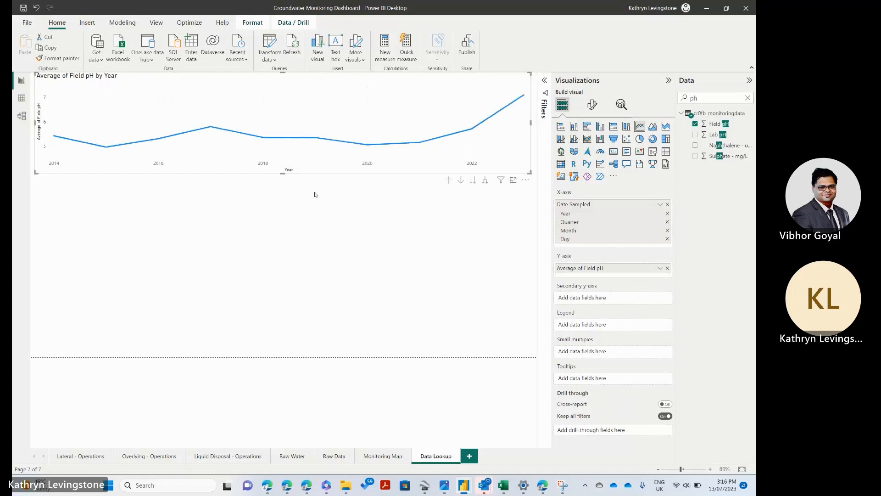
left_click_drag(282, 177, 278, 286)
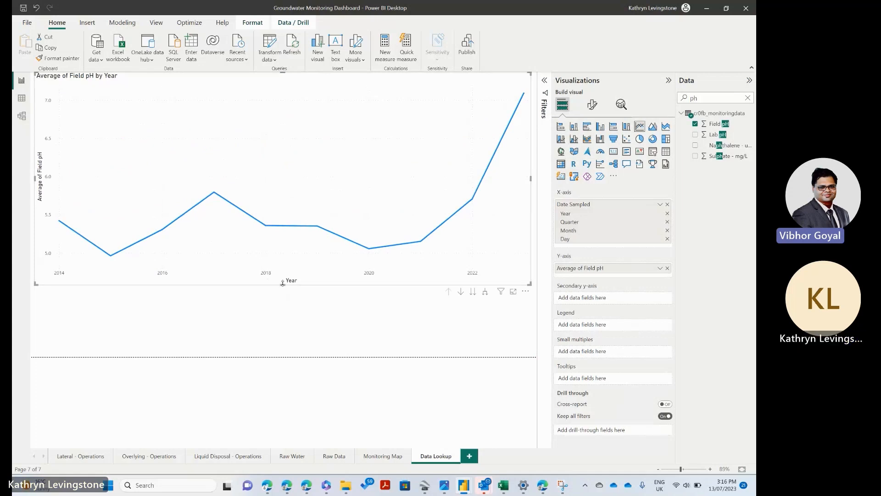
left_click_drag(279, 302, 281, 311)
left_click(323, 330)
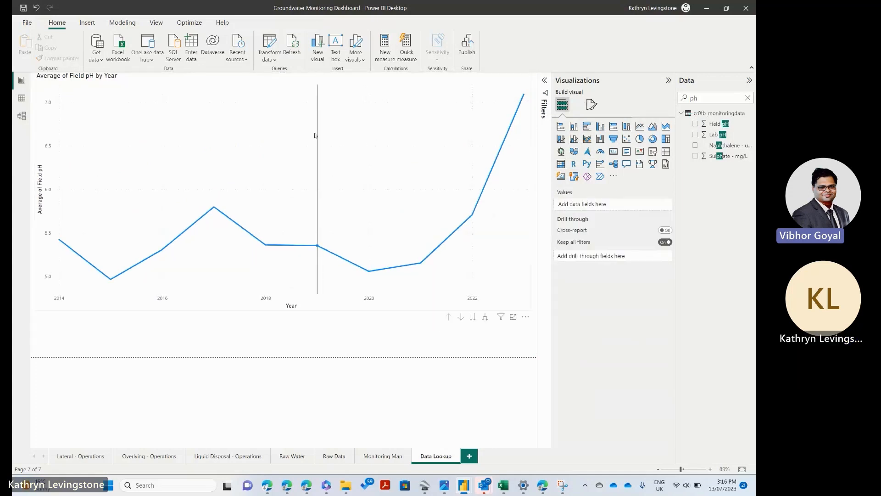
left_click_drag(316, 134, 311, 174)
left_click_drag(221, 121, 220, 128)
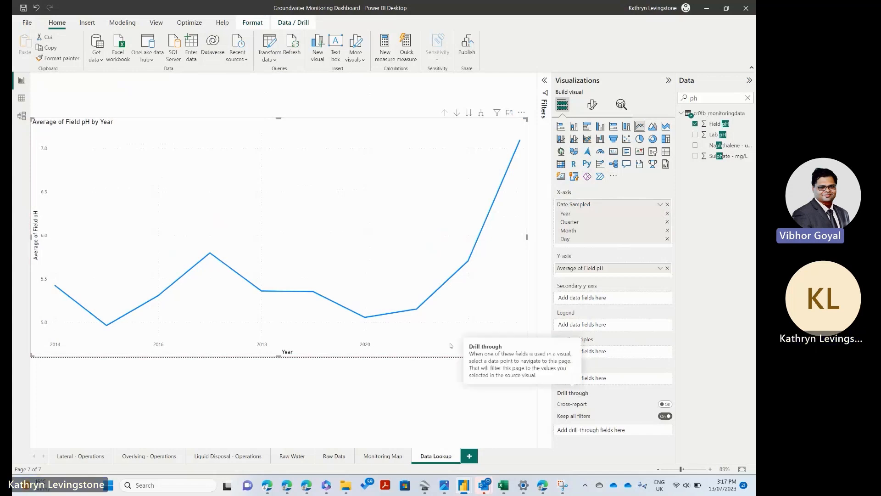
Step: Highlight the 2020 point on the line chart and turn on the chart's data labels
left_click(365, 317)
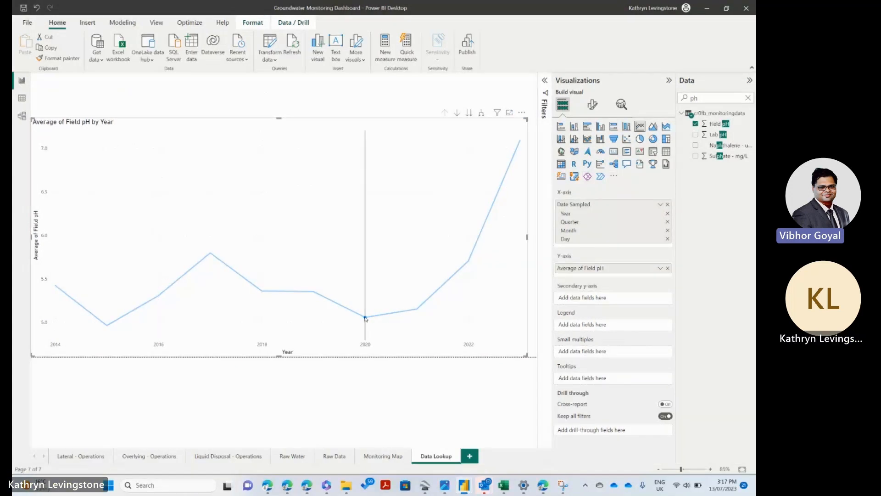
mouse_move(365, 321)
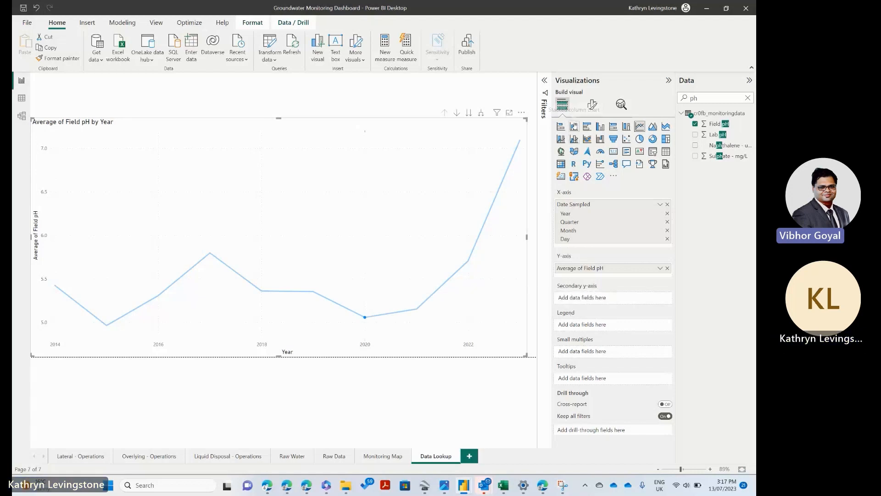
left_click(593, 104)
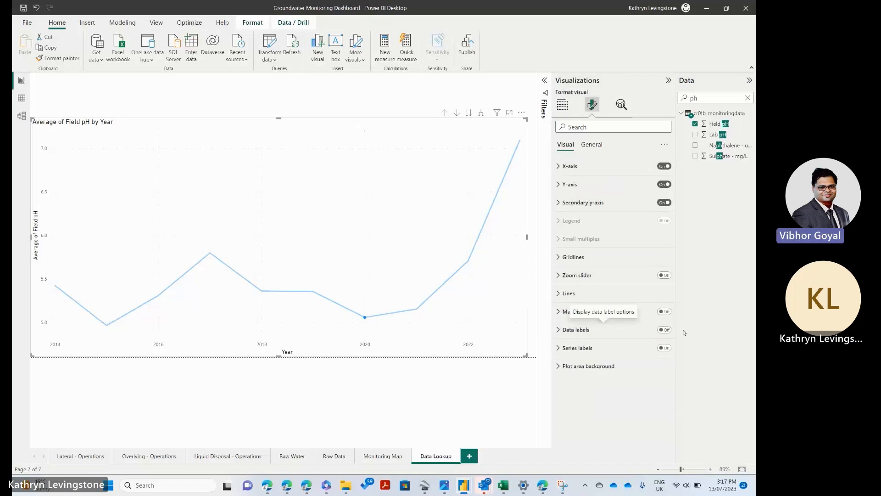
left_click(664, 330)
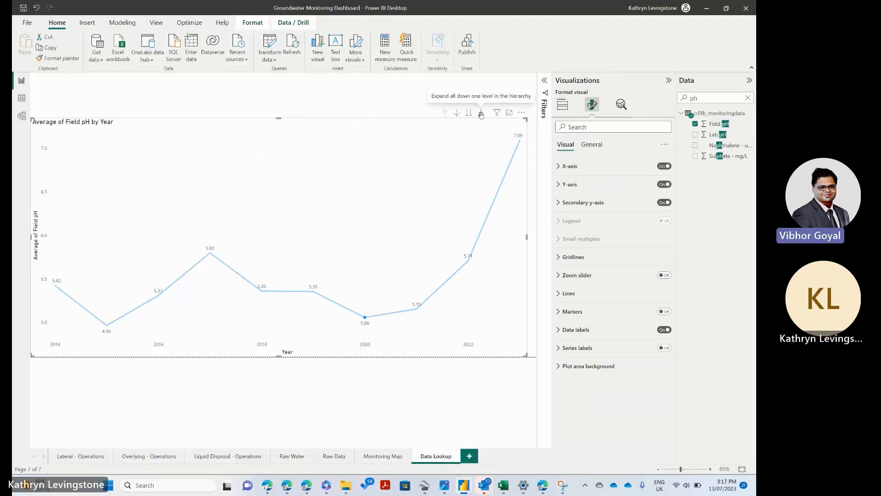
Step: Turn on drill-down for the chart and drill through 2022 and its fourth quarter to the individual days of December
left_click(457, 114)
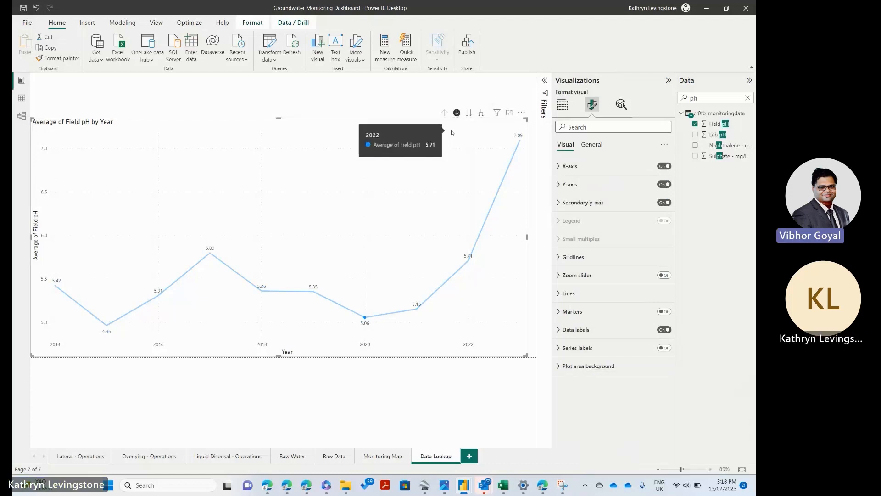
left_click(468, 261)
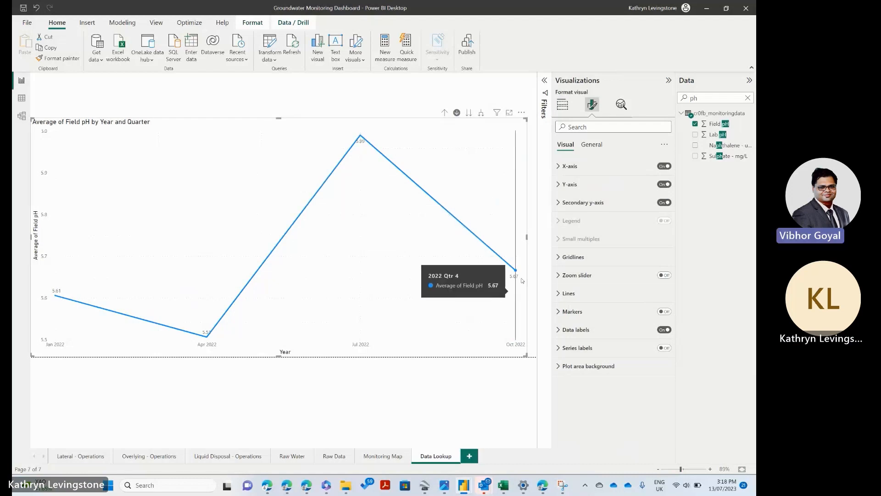
left_click(515, 271)
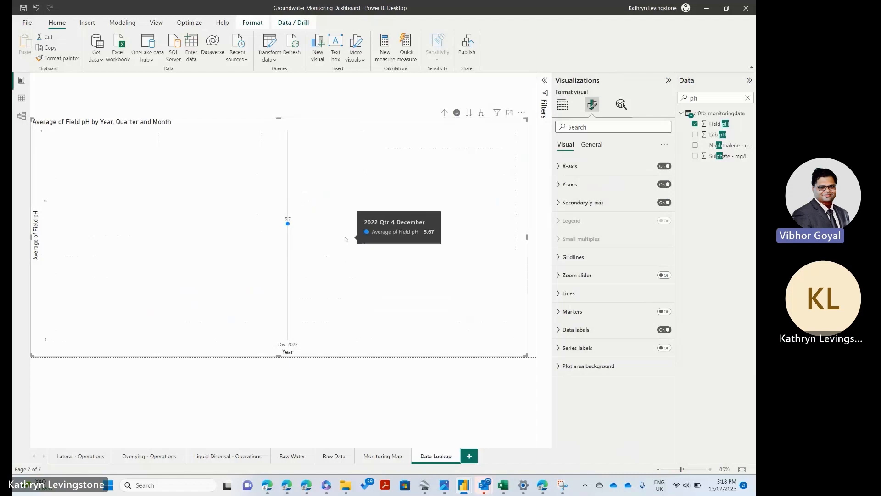
left_click(397, 151)
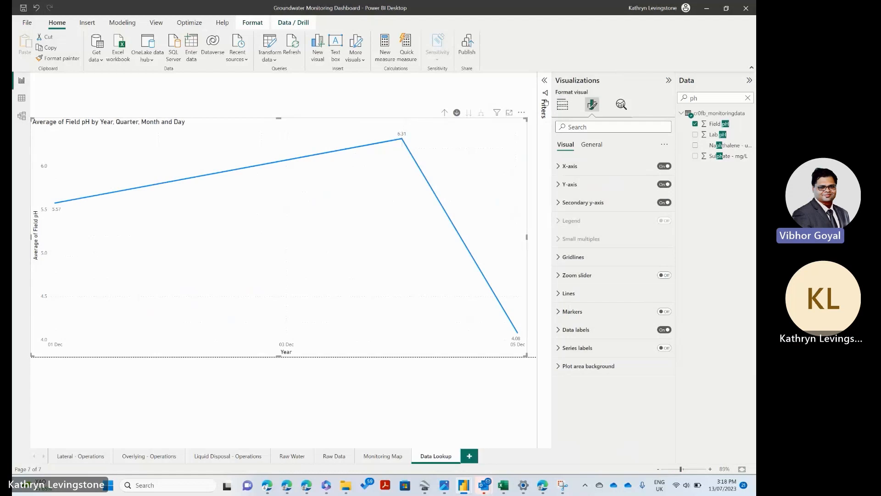
Step: Remove the Quarter and Day levels from the Date Sampled hierarchy on the chart's x-axis
left_click(558, 106)
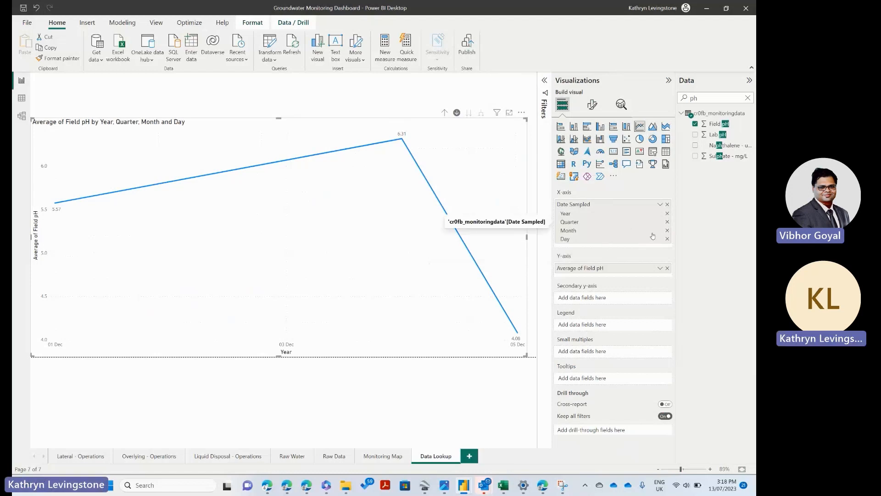
left_click(668, 222)
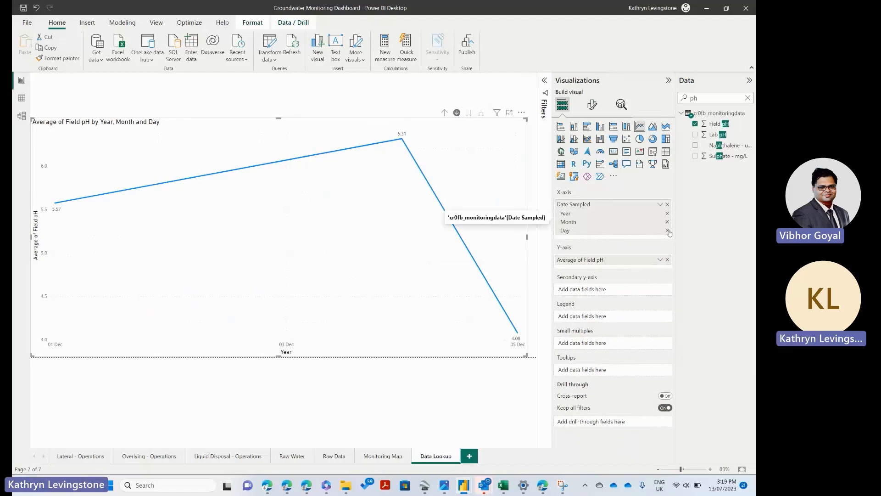
left_click(668, 231)
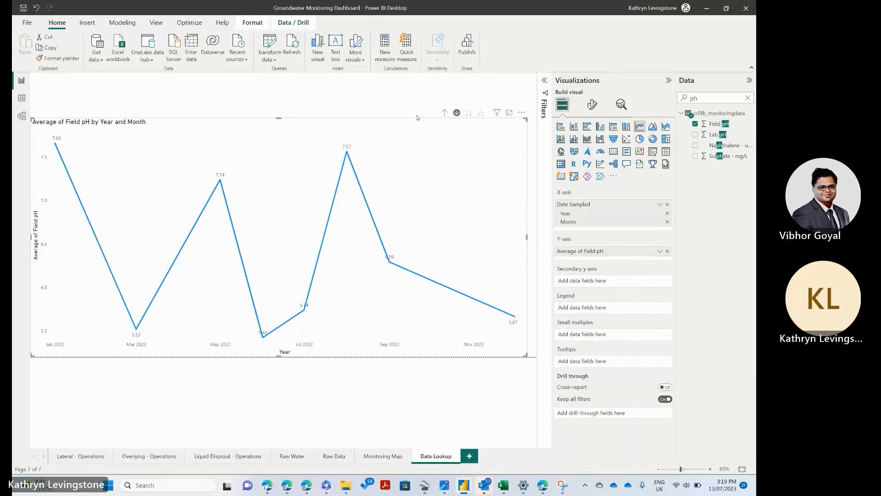
Step: Drill the chart up to years and down into the months of 2018, and add Lab pH as a summed tooltip field
left_click(444, 113)
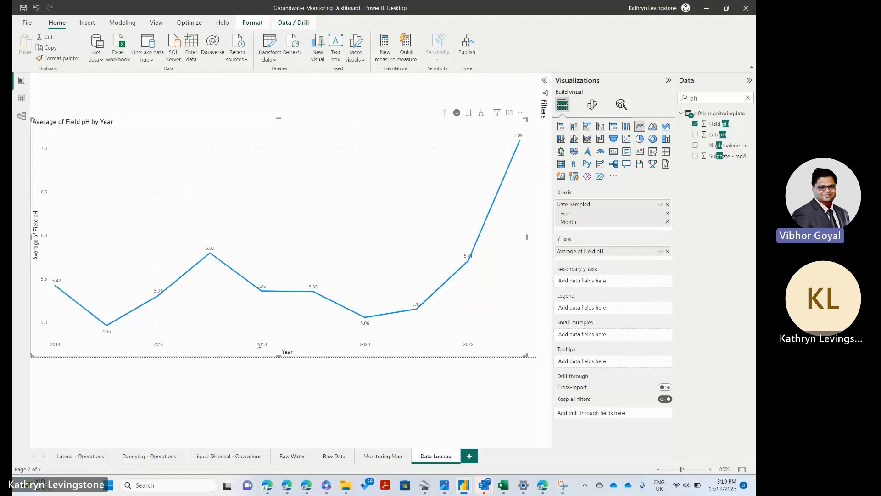
left_click(267, 291)
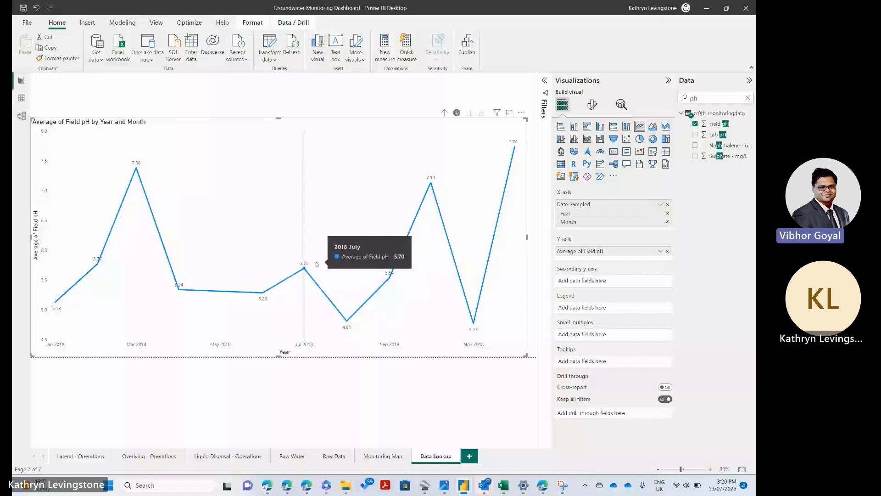
left_click(715, 134)
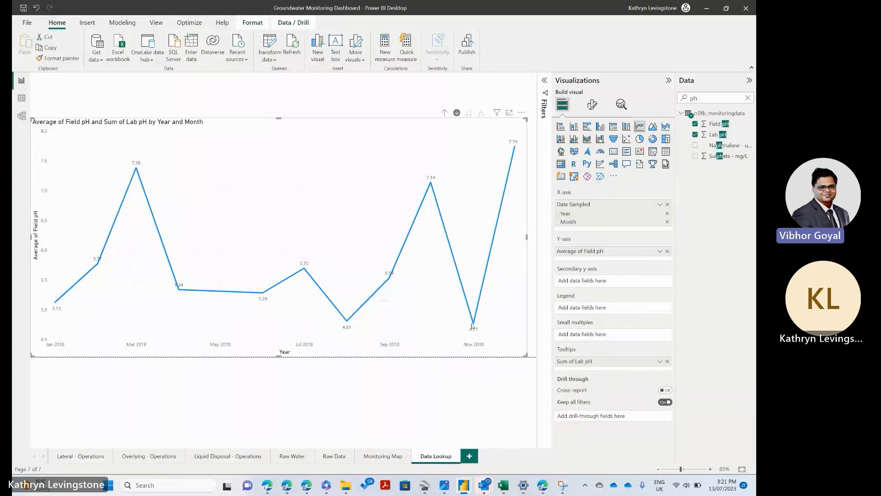
mouse_move(473, 327)
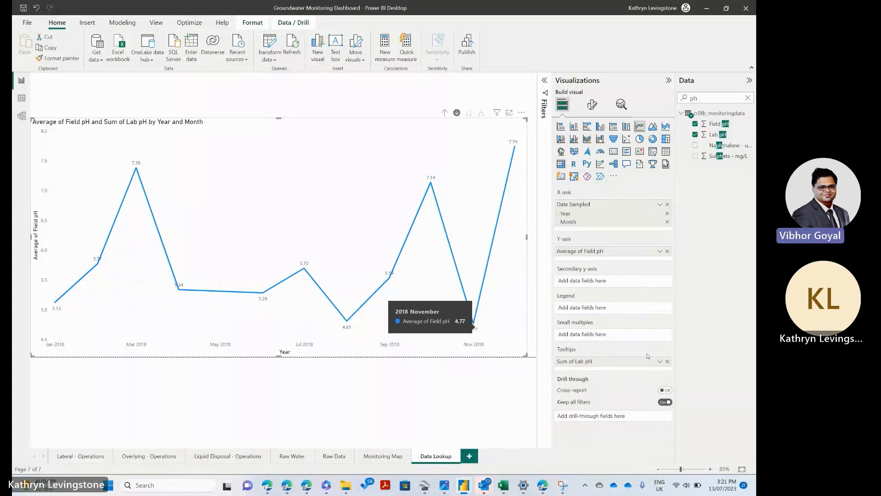
Step: Change the Lab pH tooltip aggregation to Average and drill the line chart back up to years
left_click(661, 362)
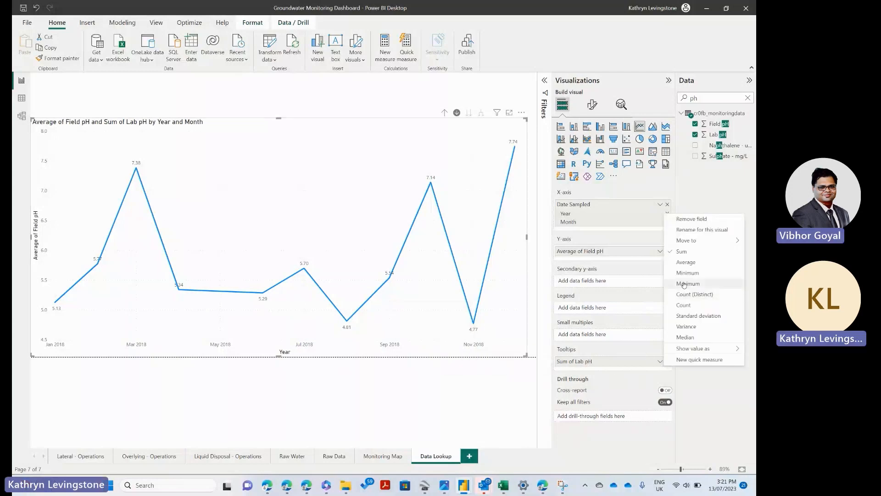
left_click(686, 262)
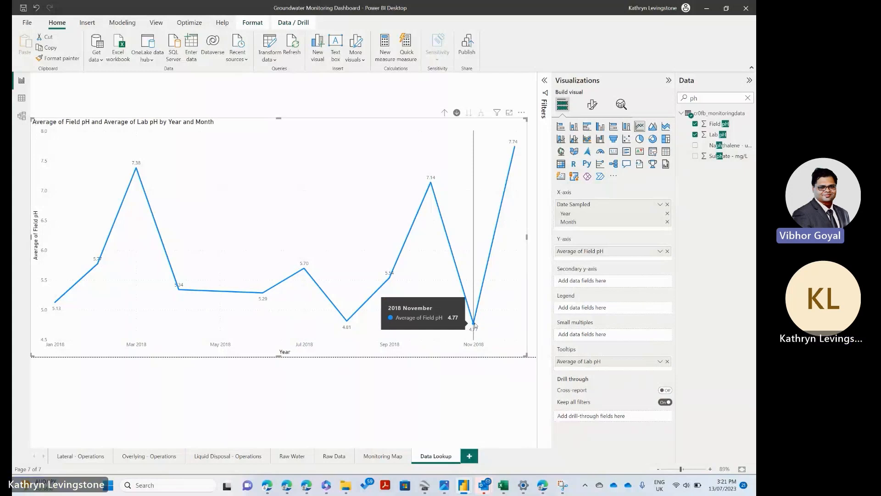
left_click(444, 113)
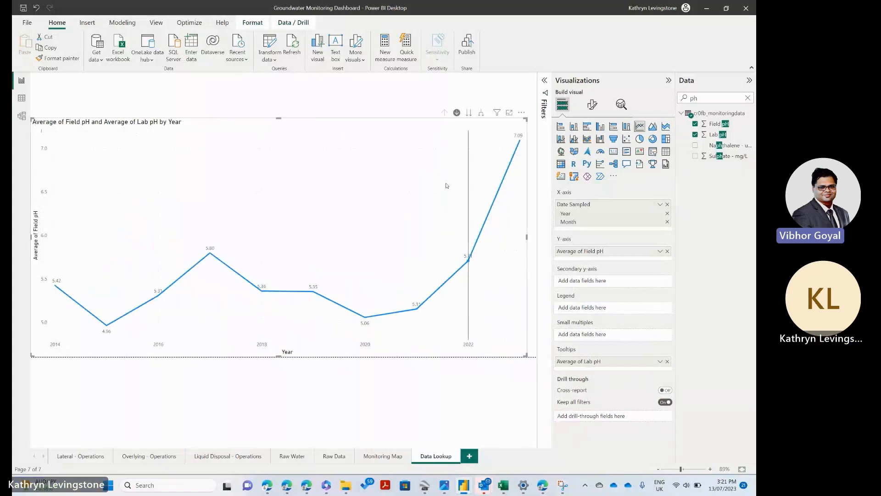
mouse_move(469, 260)
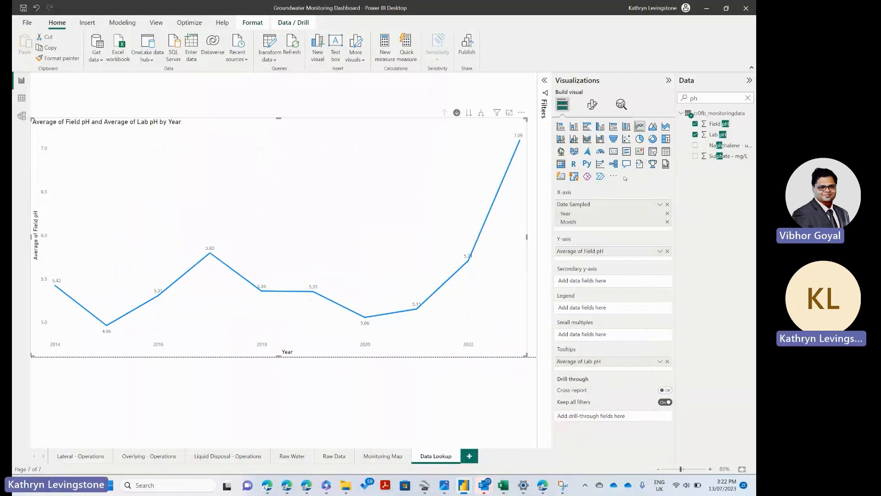
Step: Add a blank slicer to the Data Lookup page as a separate visual and make it wider and shorter
left_click(412, 98)
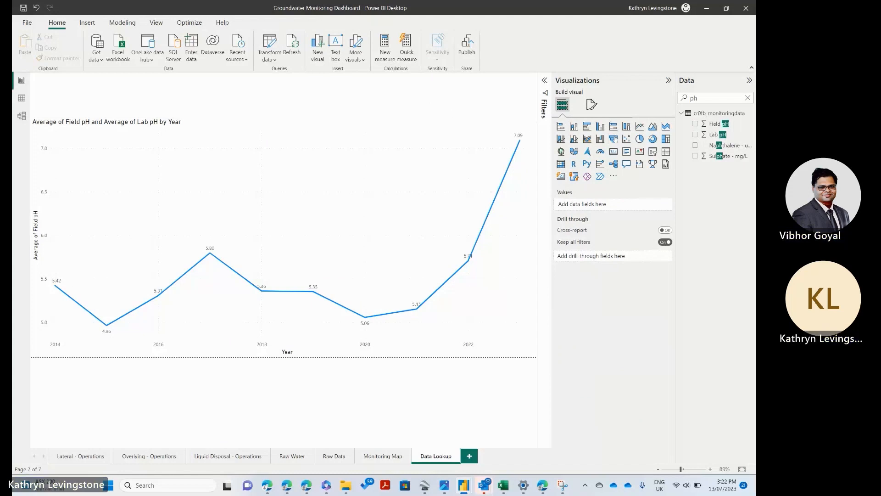
left_click(653, 151)
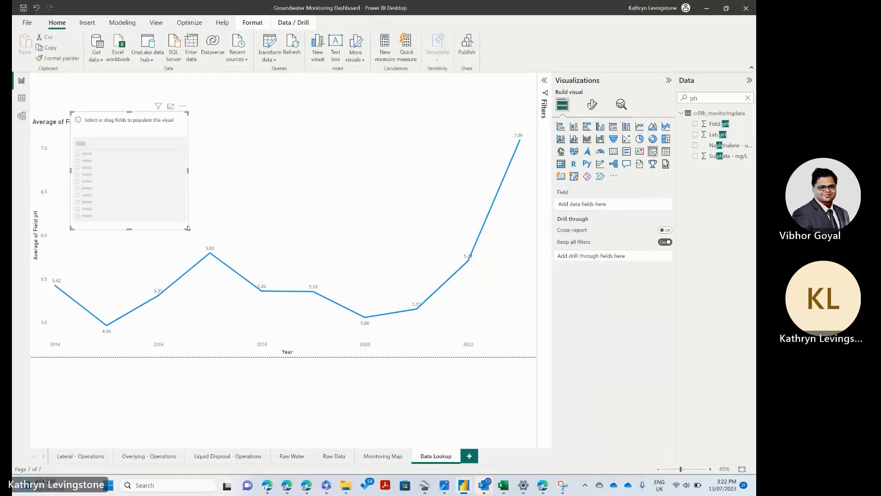
left_click_drag(187, 228, 283, 179)
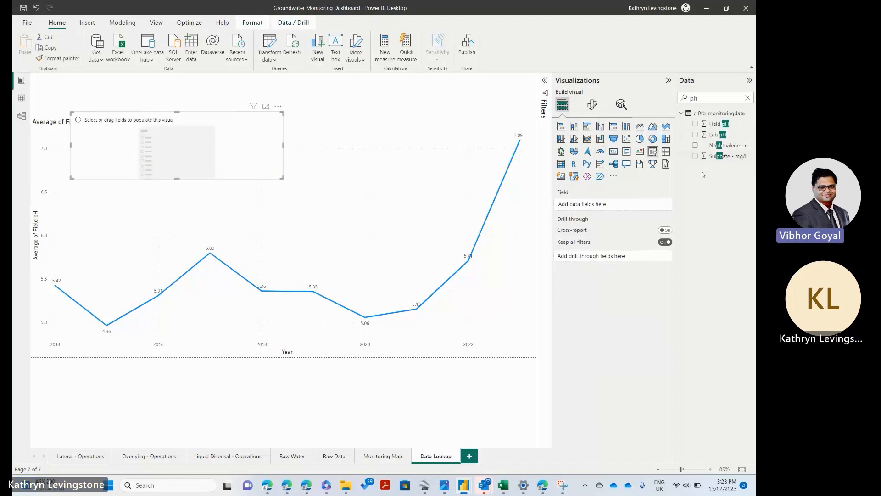
Step: Search the data fields for "samp" and assign Sampling Point to the slicer
double_click(694, 98)
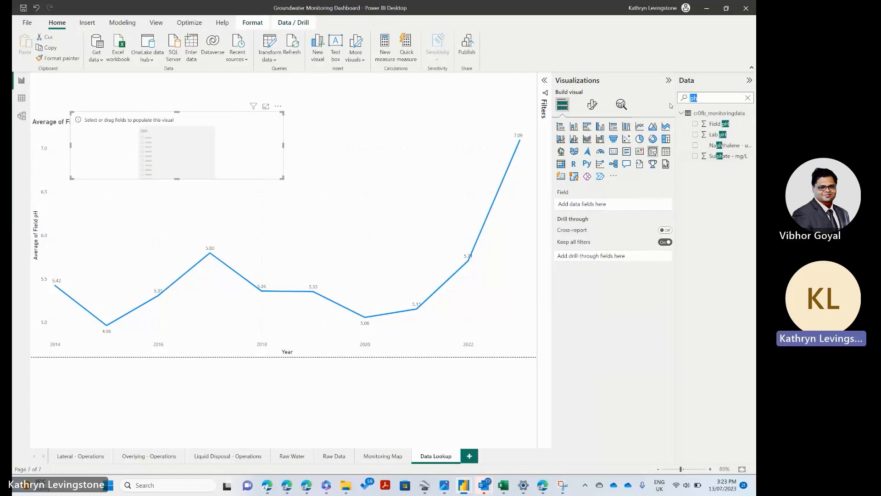
type("samp")
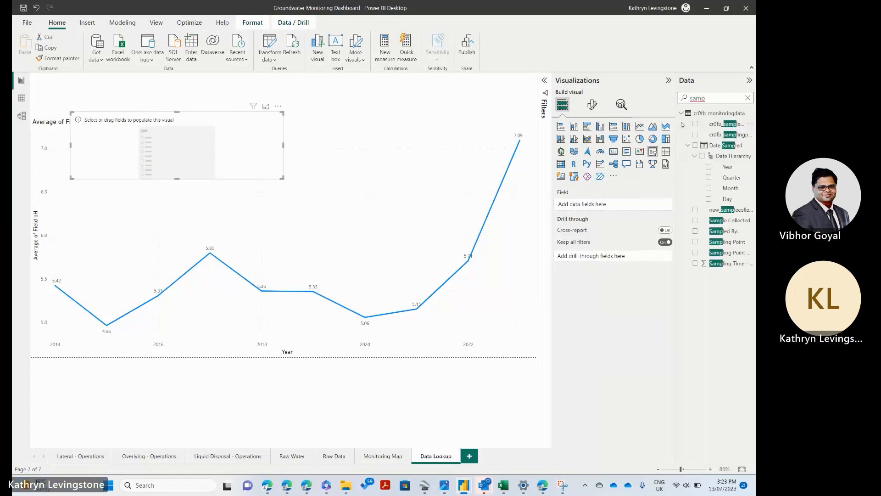
left_click_drag(676, 127, 636, 130)
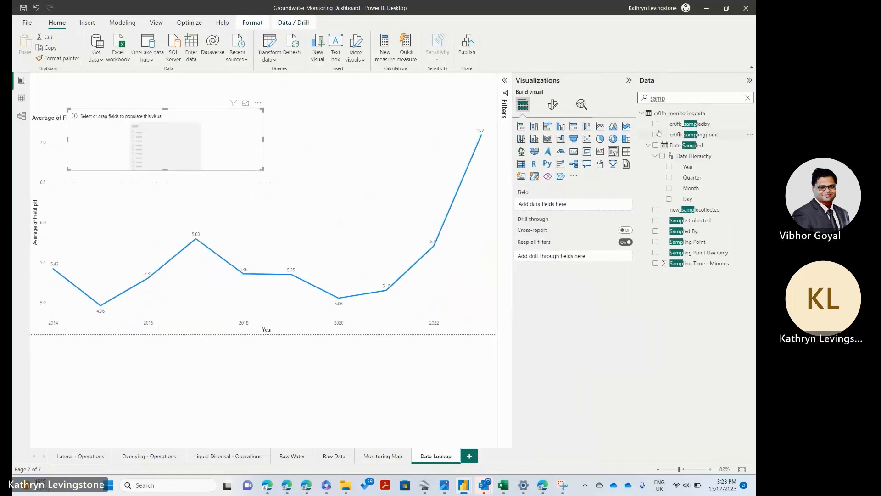
left_click(656, 135)
left_click(656, 135)
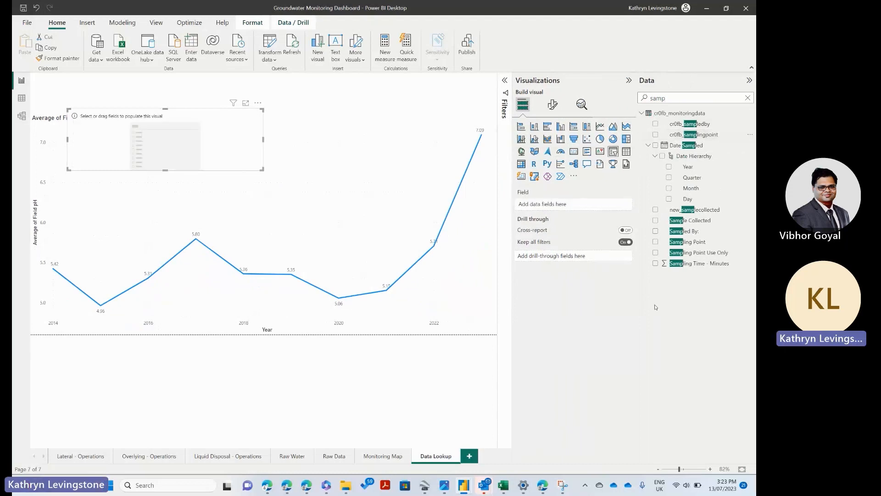
left_click(657, 242)
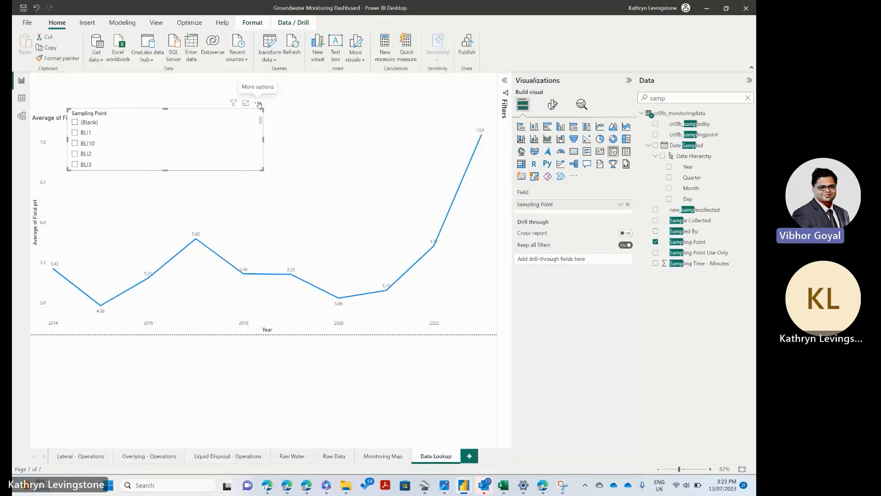
Step: Check the slicer's additional options and look through its list of sampling points
left_click(258, 103)
mouse_move(285, 167)
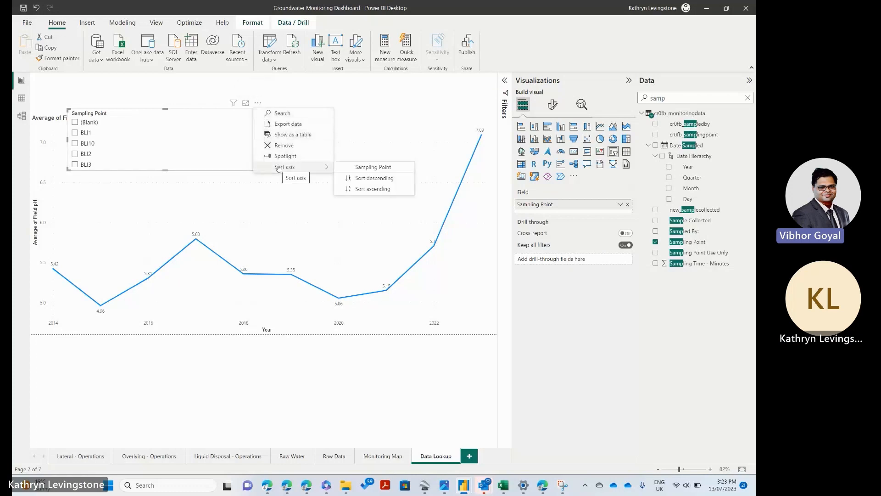
left_click(176, 117)
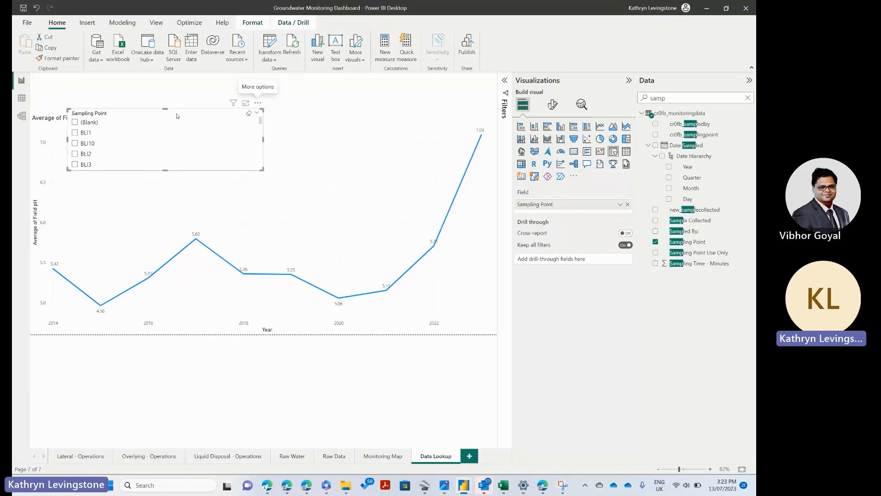
scroll(165, 151, "down", 5)
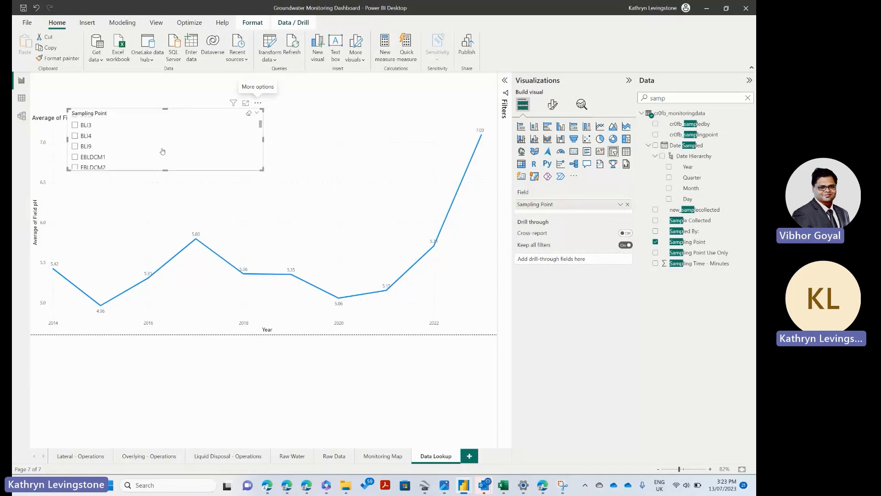
scroll(162, 153, "down", 6)
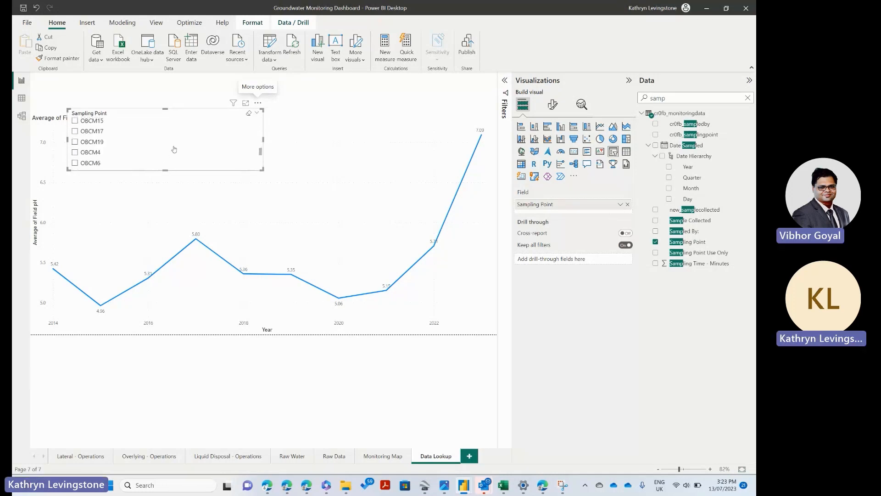
scroll(236, 156, "up", 8)
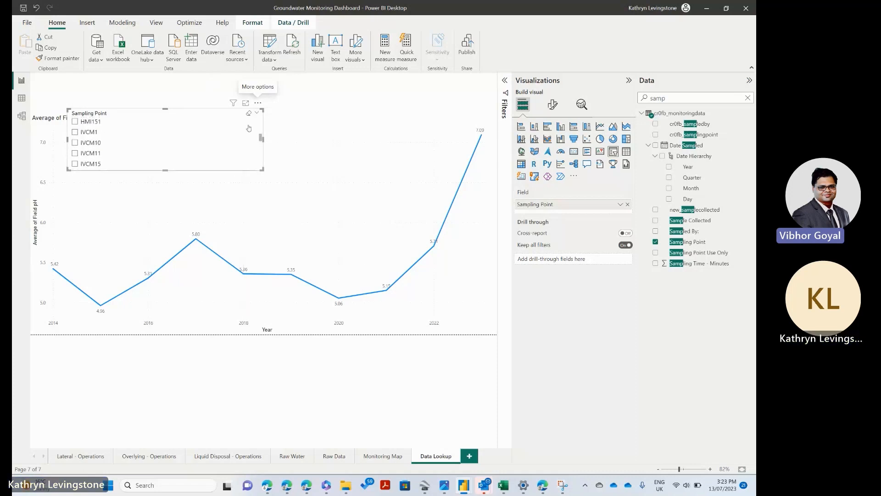
scroll(237, 161, "up", 4)
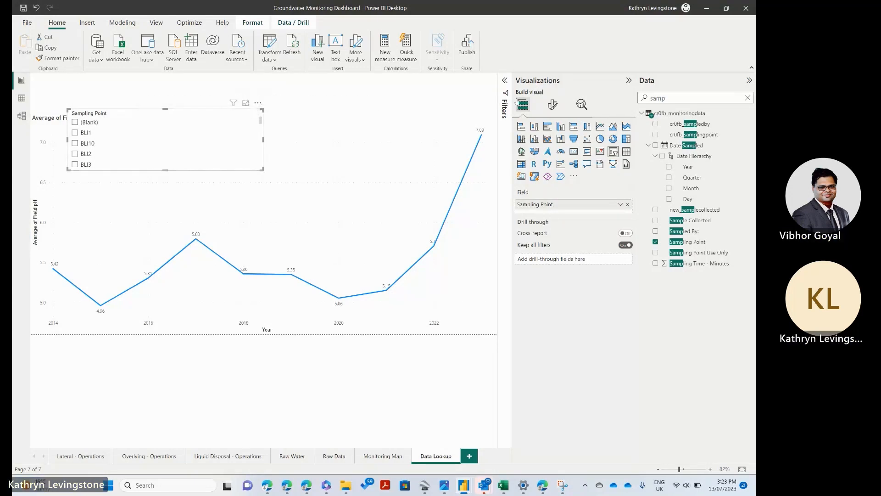
Step: Set the Sampling Point slicer's style to Dropdown and fit it as a small box above the chart's title
left_click(554, 105)
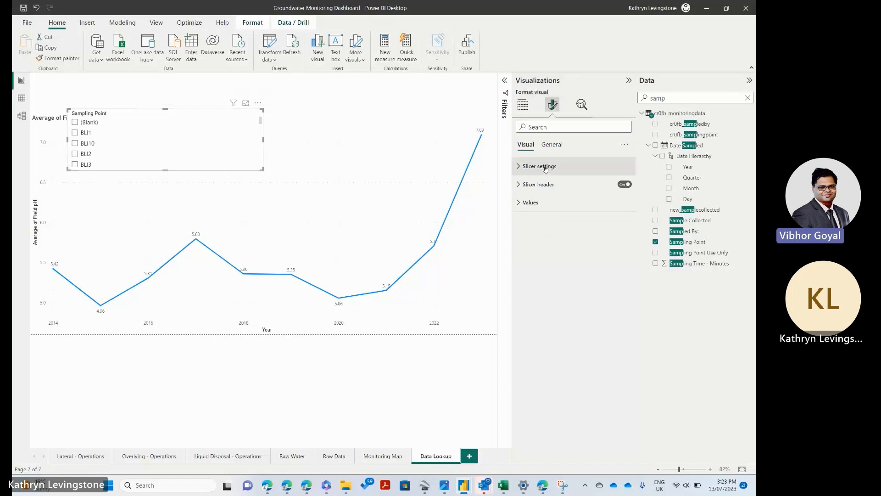
left_click(545, 168)
left_click(541, 211)
left_click(538, 243)
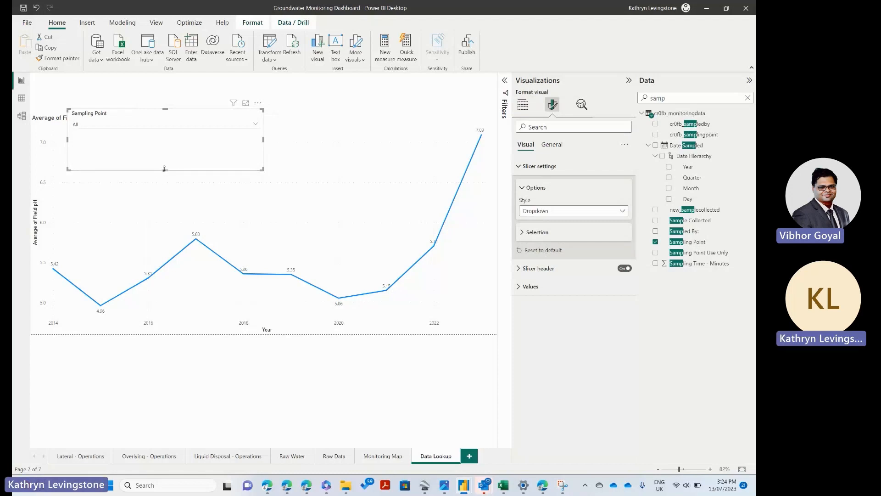
left_click_drag(166, 170, 108, 89)
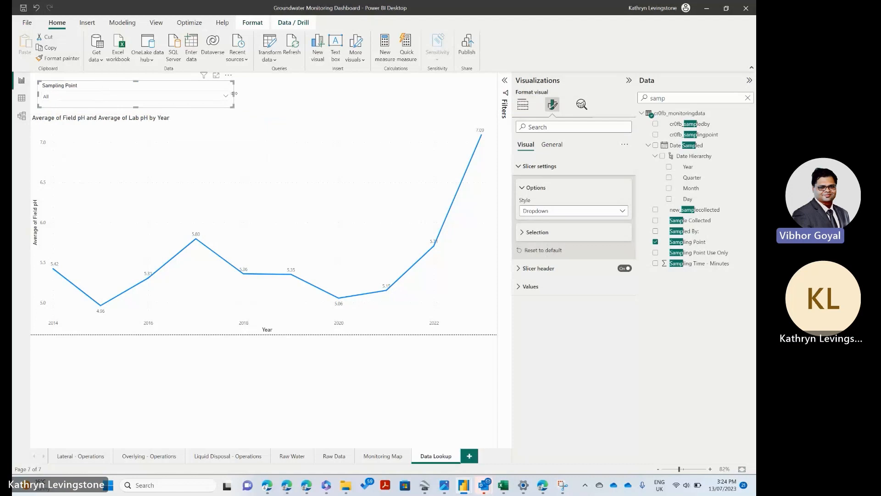
left_click_drag(235, 95, 104, 96)
Step: Filter the chart to sampling point BLI10 with the slicer
left_click(96, 95)
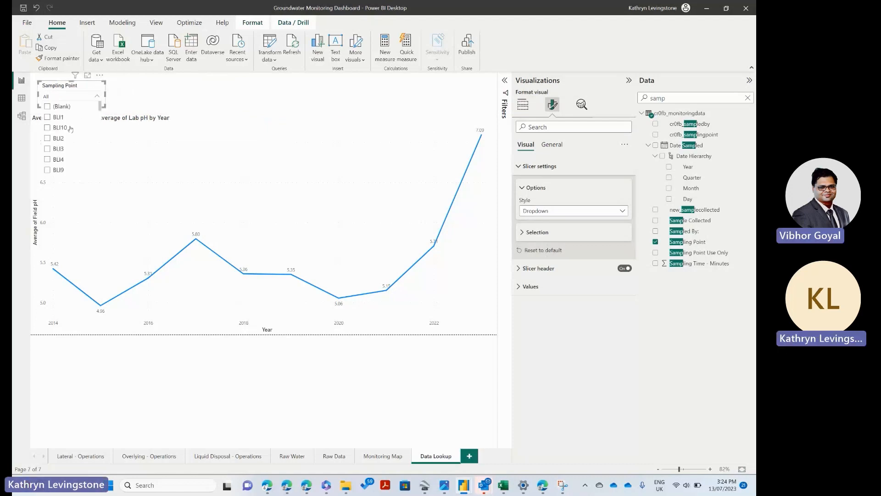
left_click(56, 128)
left_click(96, 420)
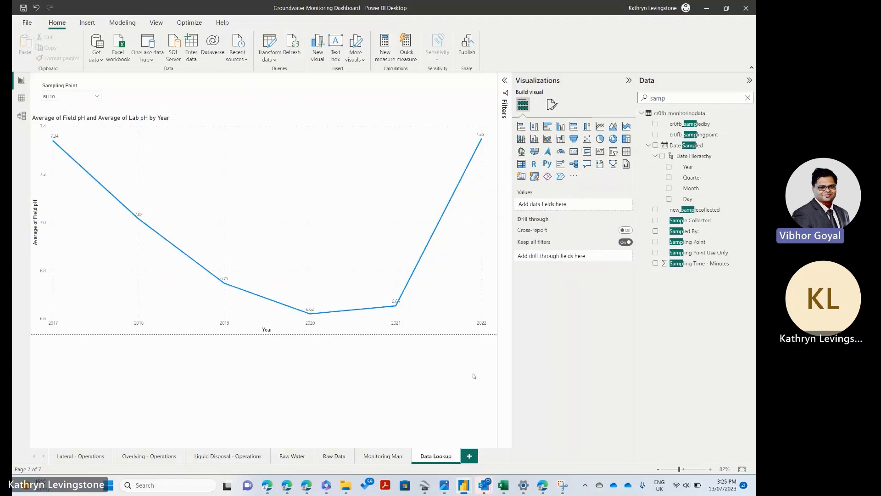
left_click(615, 152)
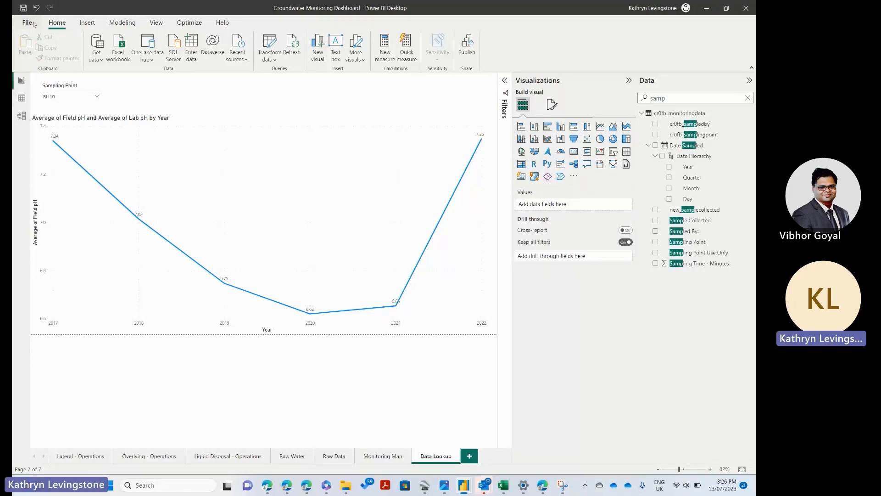
left_click(79, 23)
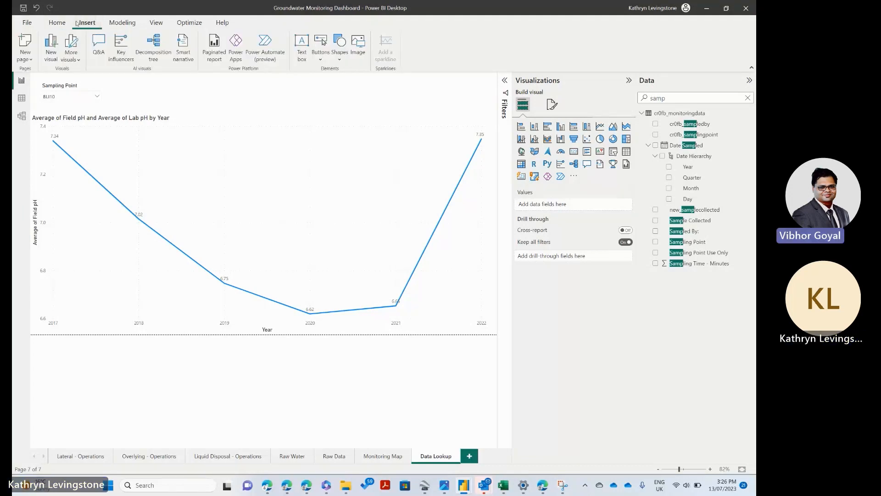
left_click(57, 22)
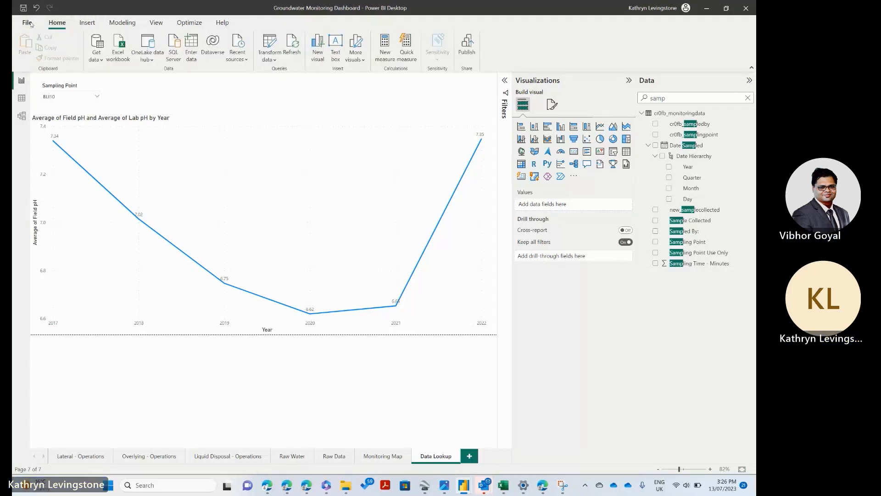
left_click(28, 22)
key("Escape")
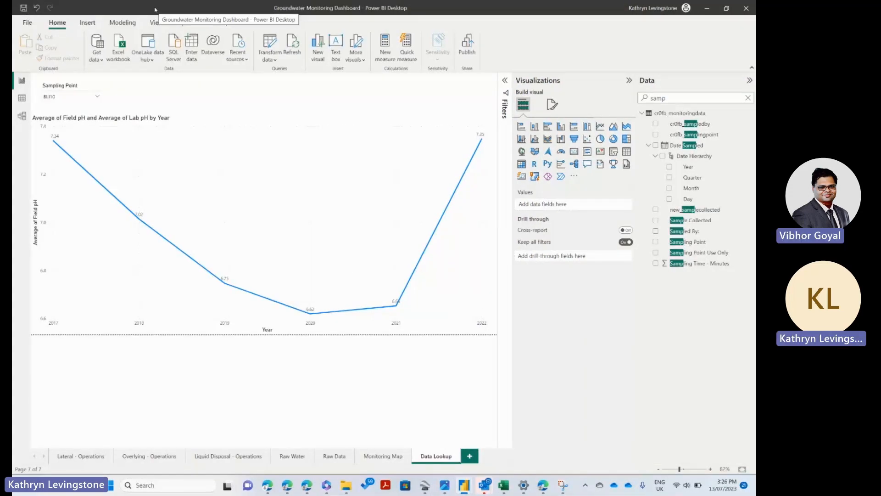
Step: Show the cr0fb_monitoringdata table, open it in the Power Query Editor and bring up parameter management
left_click(21, 99)
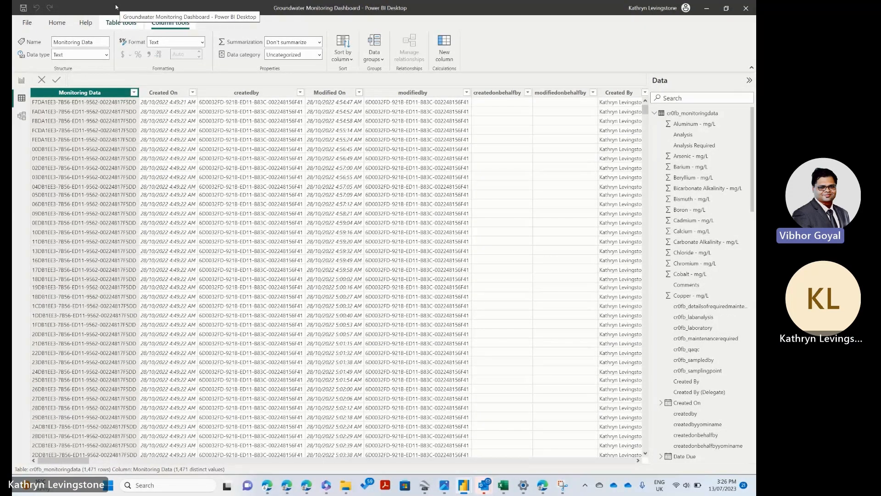
left_click(56, 23)
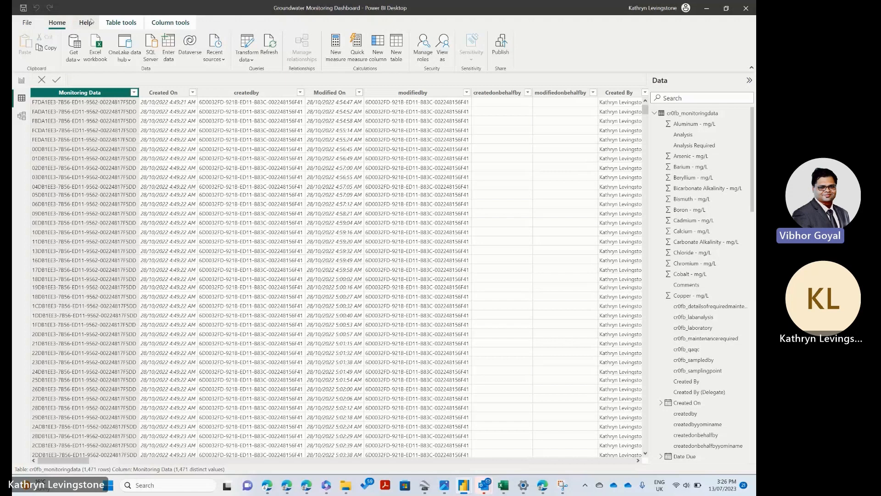
left_click(248, 42)
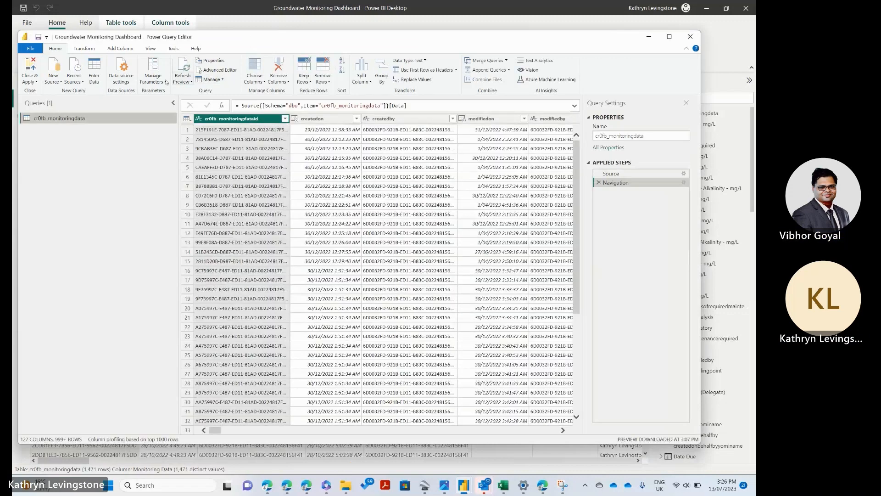
left_click(159, 82)
left_click(135, 90)
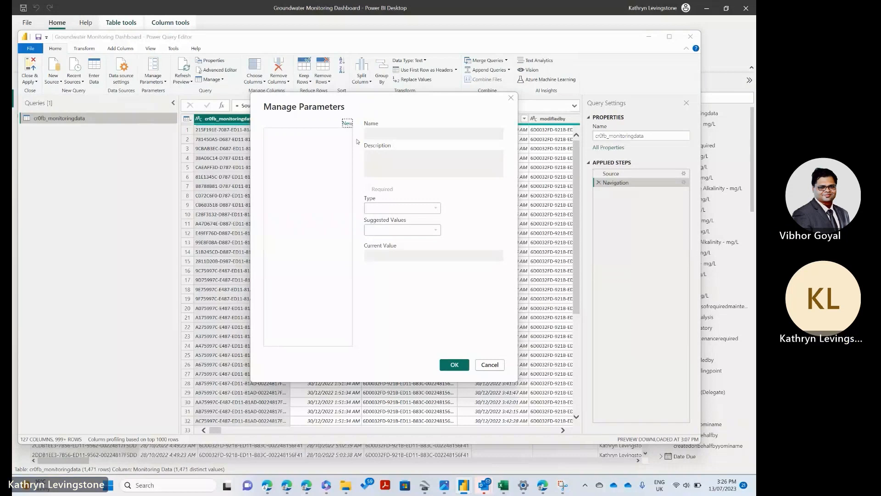
left_click(345, 124)
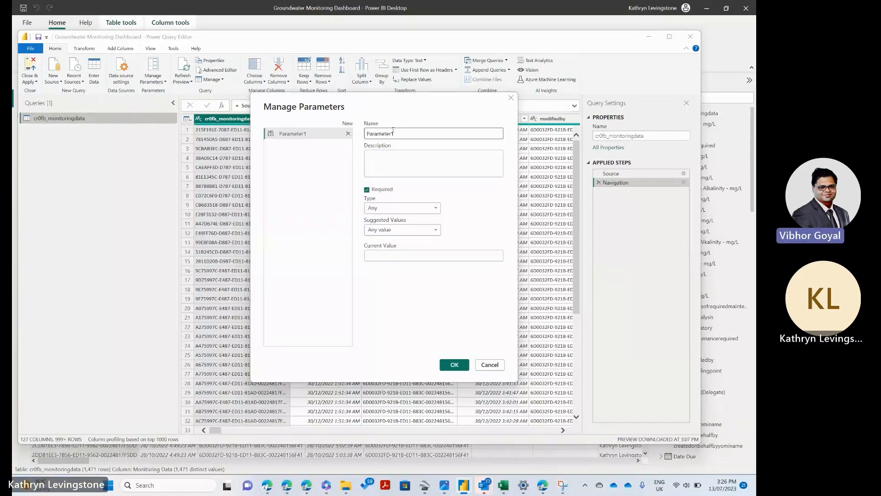
type("Y")
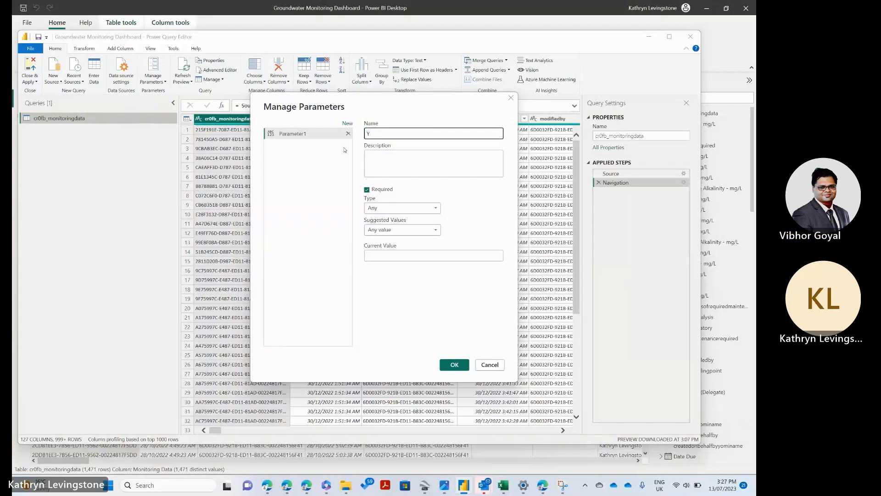
type(" Axis")
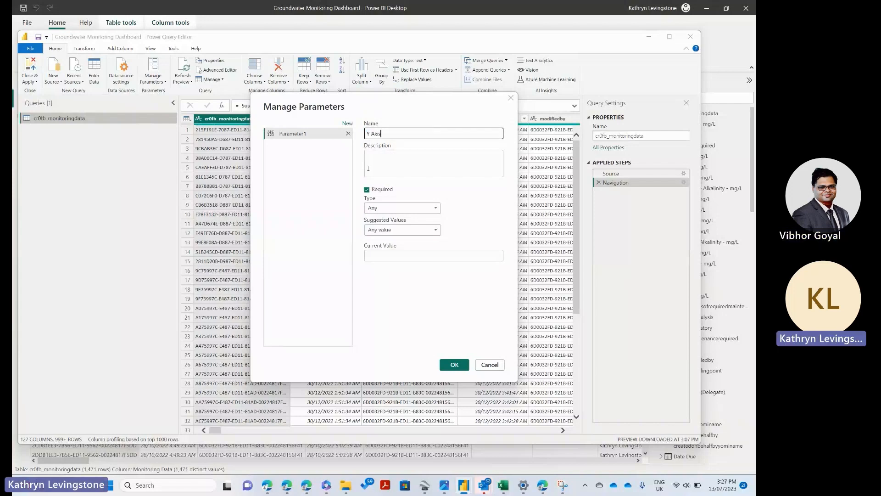
left_click(409, 164)
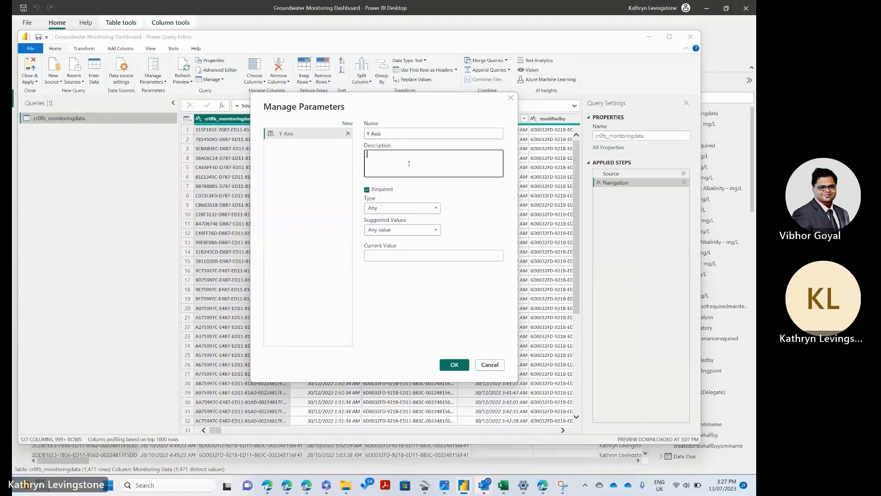
type("Phyica")
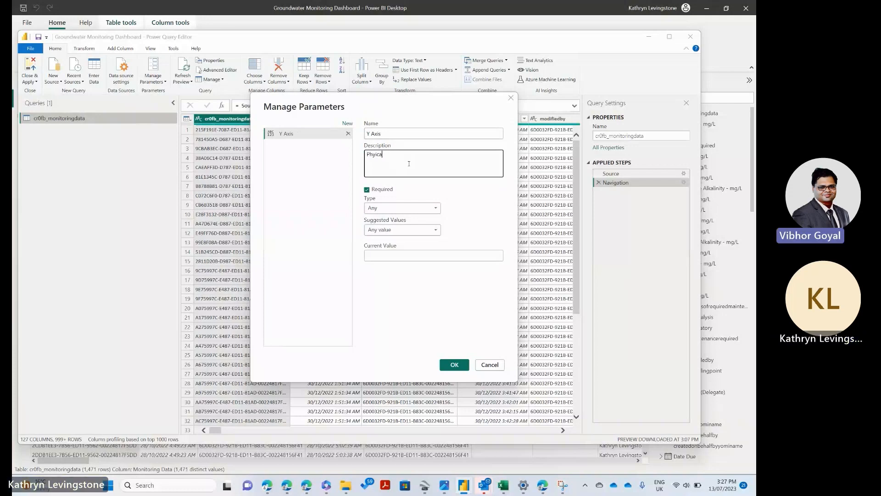
type("l and ical and ")
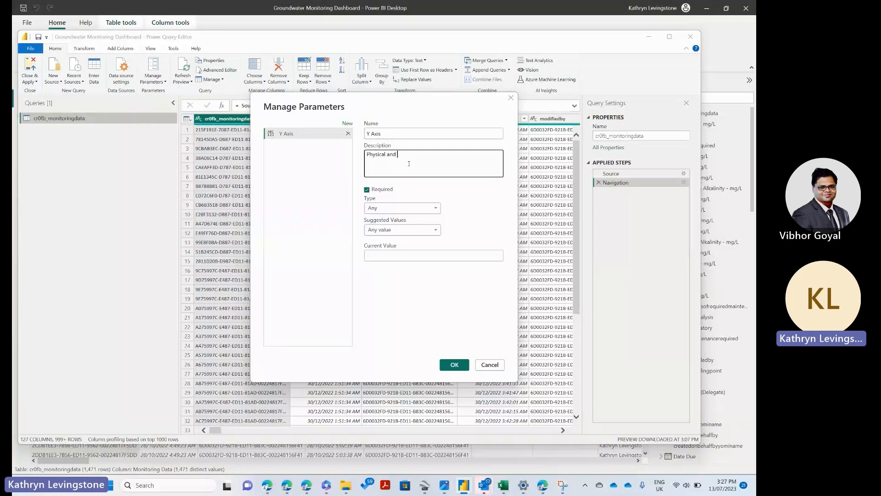
type("Chemical Para")
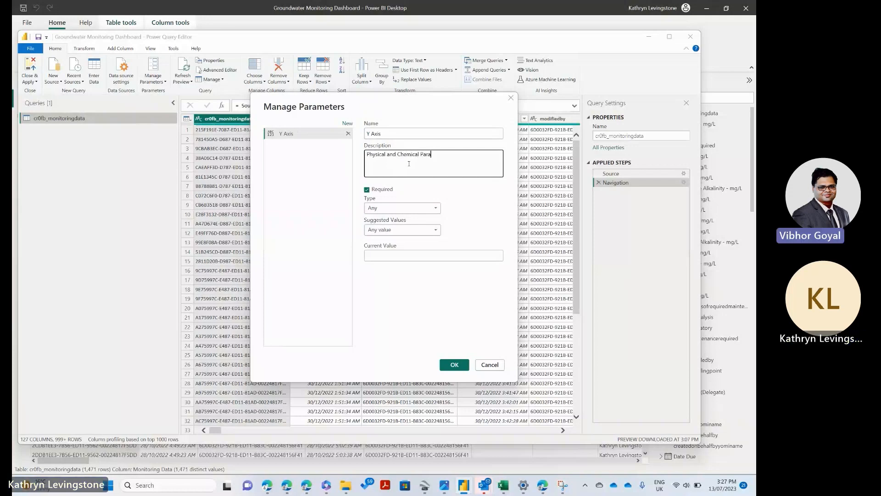
left_click(409, 207)
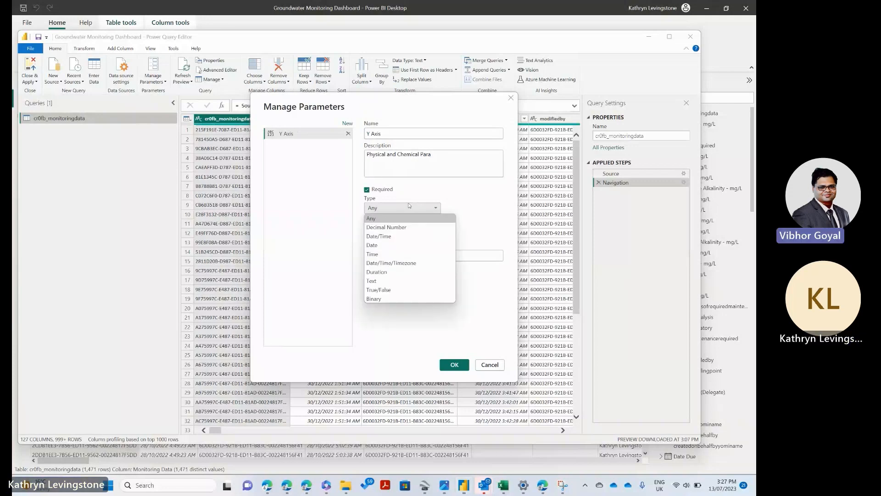
left_click(418, 194)
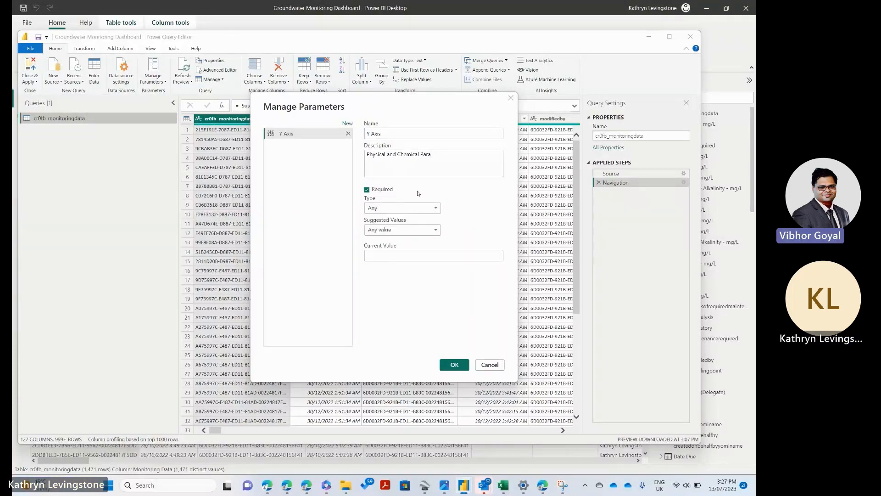
left_click_drag(435, 155, 367, 155)
key("BackSpace")
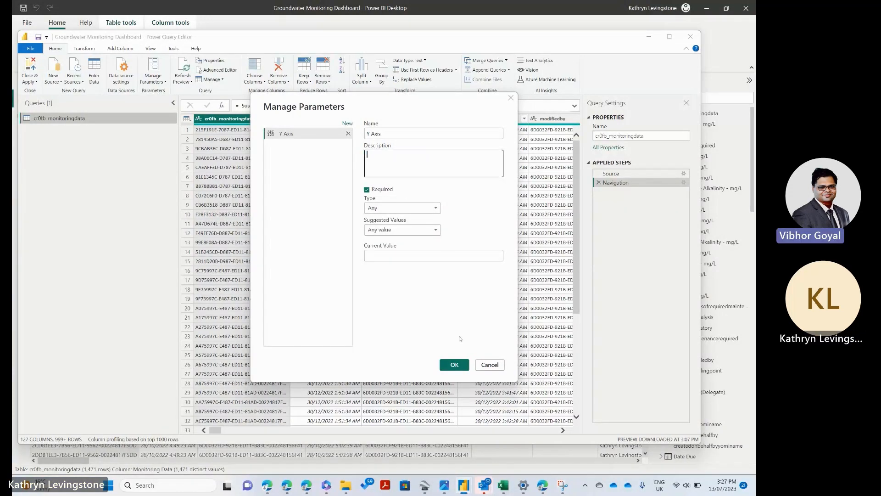
left_click(496, 365)
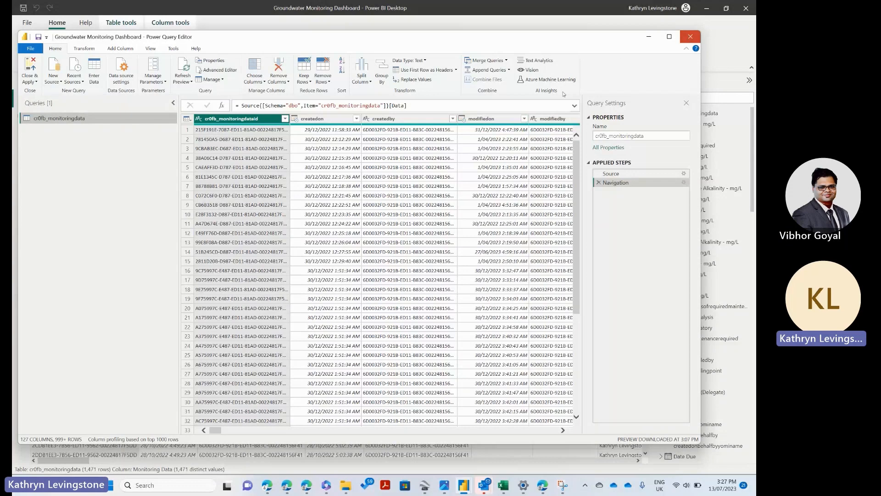
left_click(690, 37)
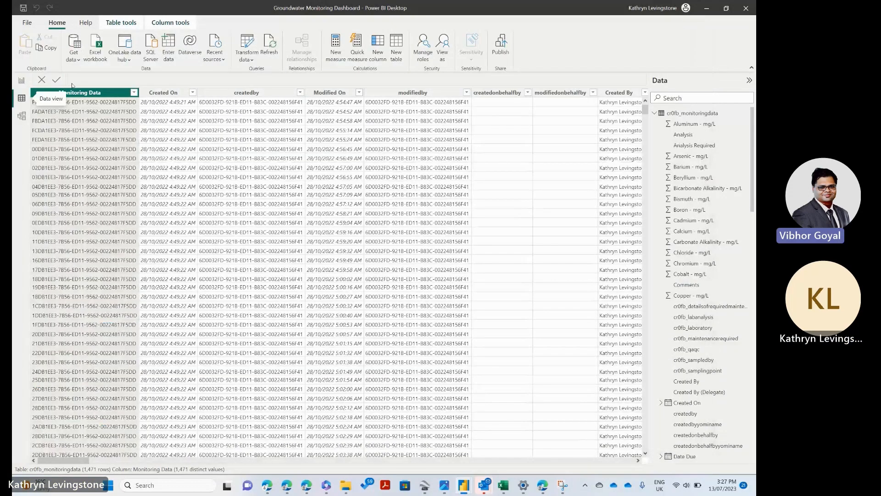
Step: Return to the Data Lookup report page and start a new fields parameter named Y Axis
left_click(21, 80)
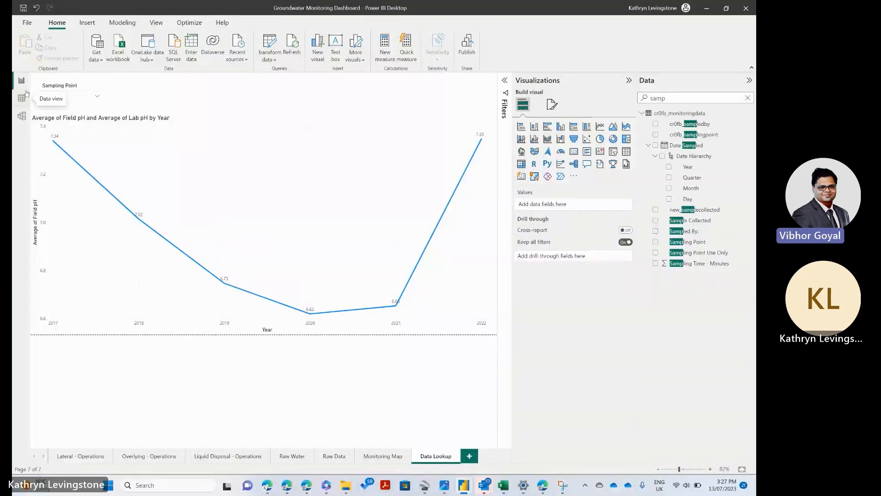
left_click(122, 23)
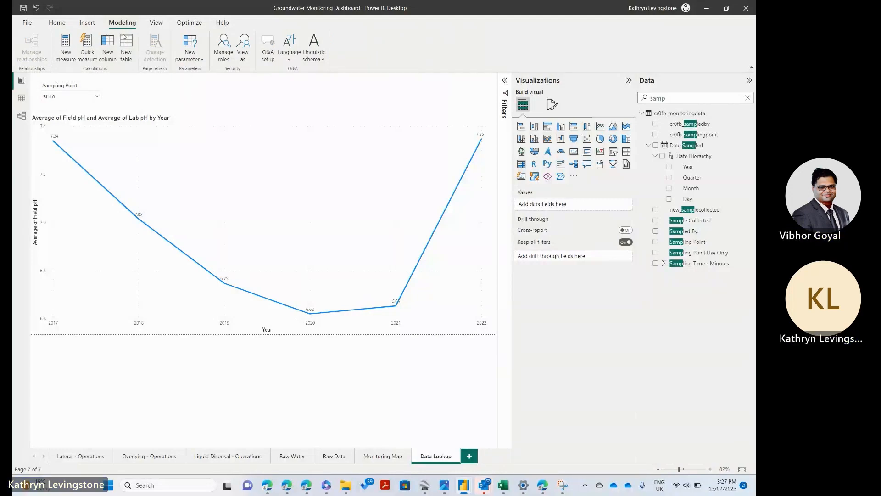
left_click(190, 54)
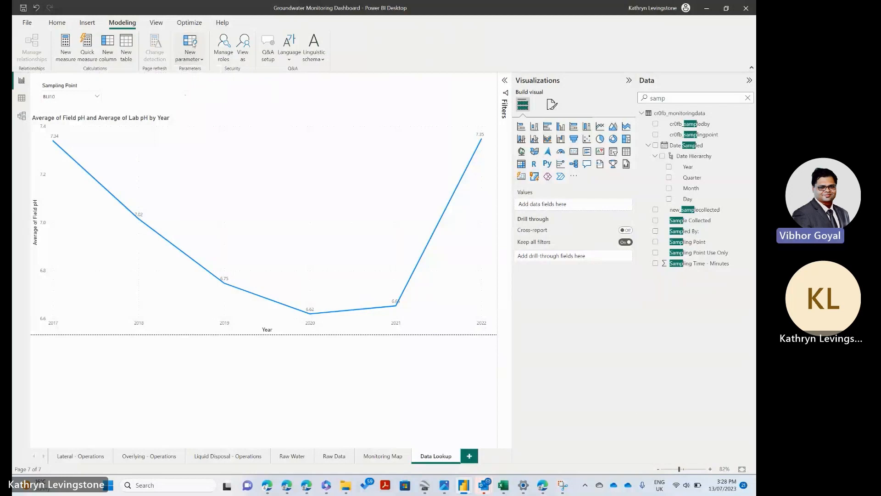
left_click(194, 44)
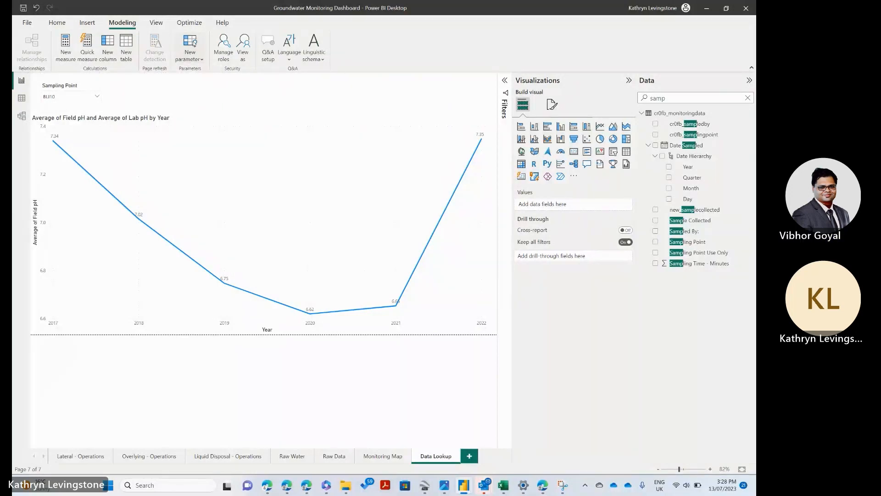
left_click(203, 59)
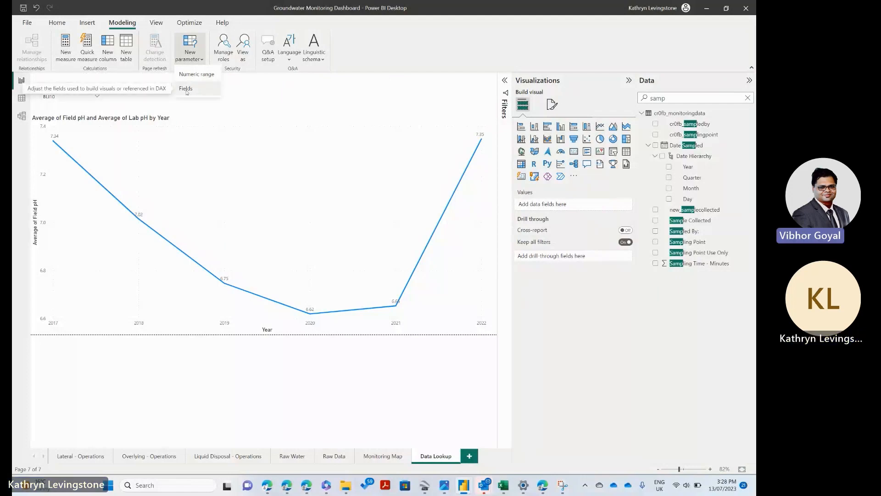
left_click(188, 87)
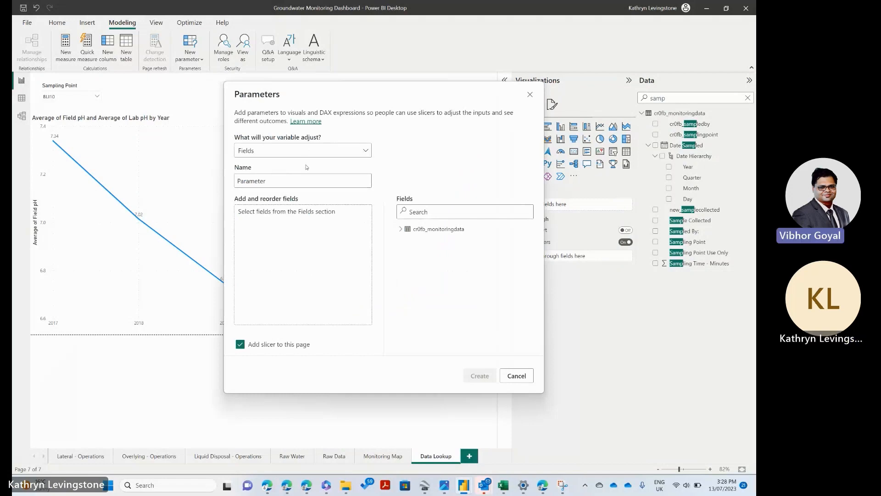
left_click(294, 181)
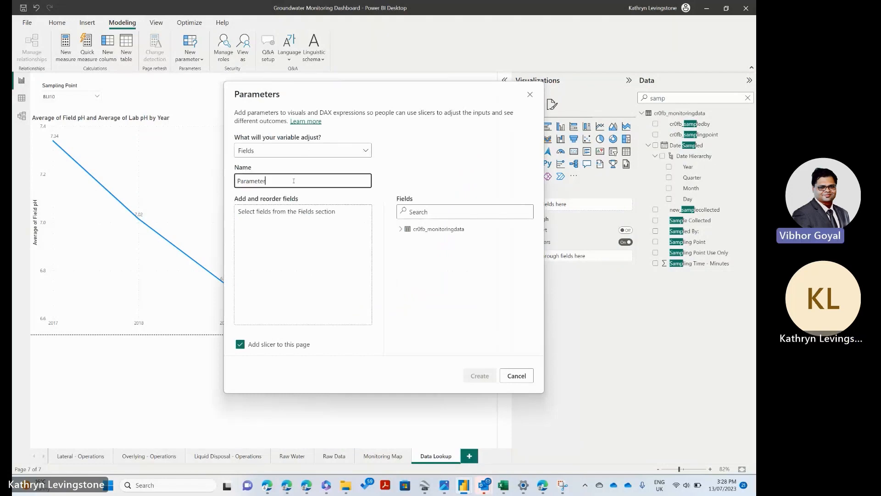
key("ctrl+a")
type("Y")
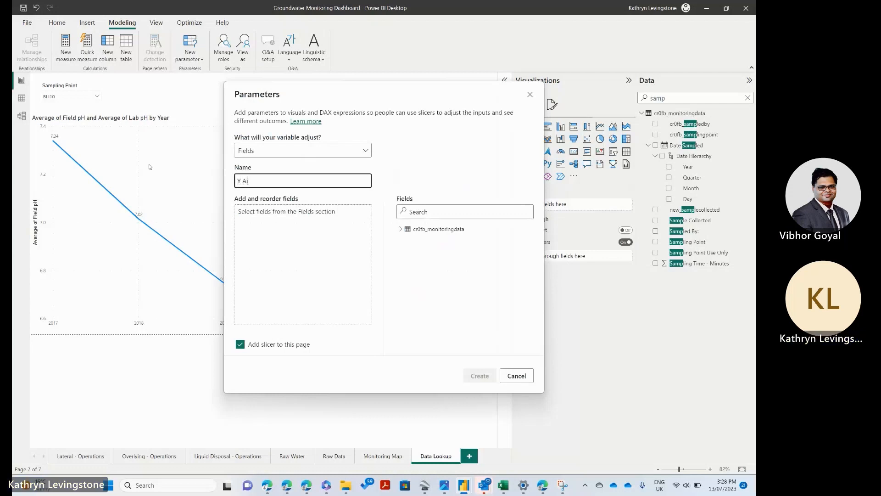
left_click(326, 218)
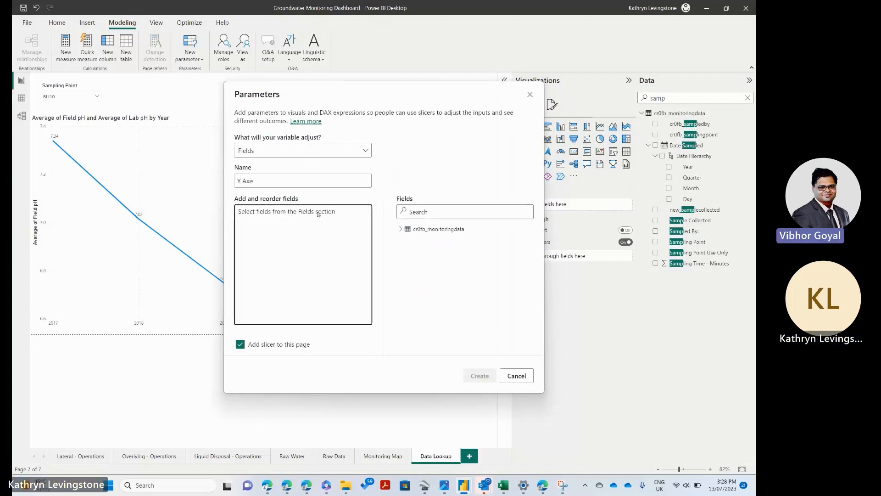
Step: Add Aluminum, Arsenic, Barium, Beryllium, Bicarbonate Alkalinity, Boron and Cadmium from cr0fb_monitoringdata to the parameter and create it with a slicer on the page
left_click(401, 228)
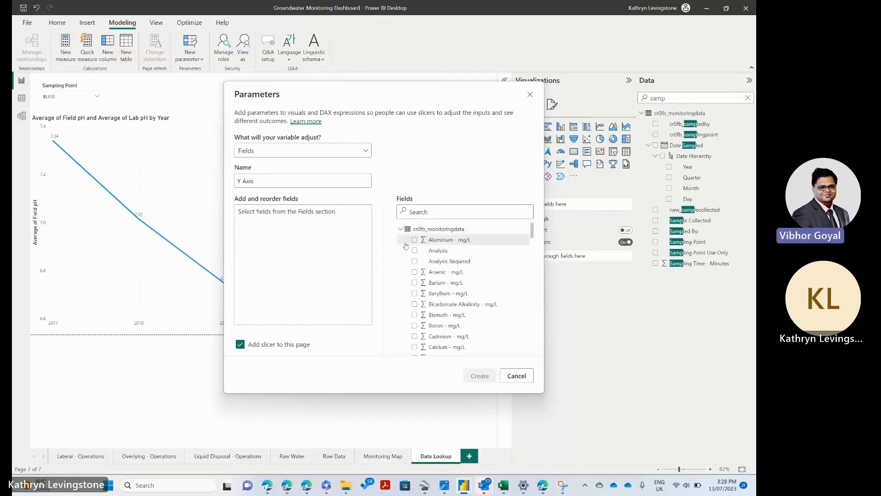
left_click(415, 240)
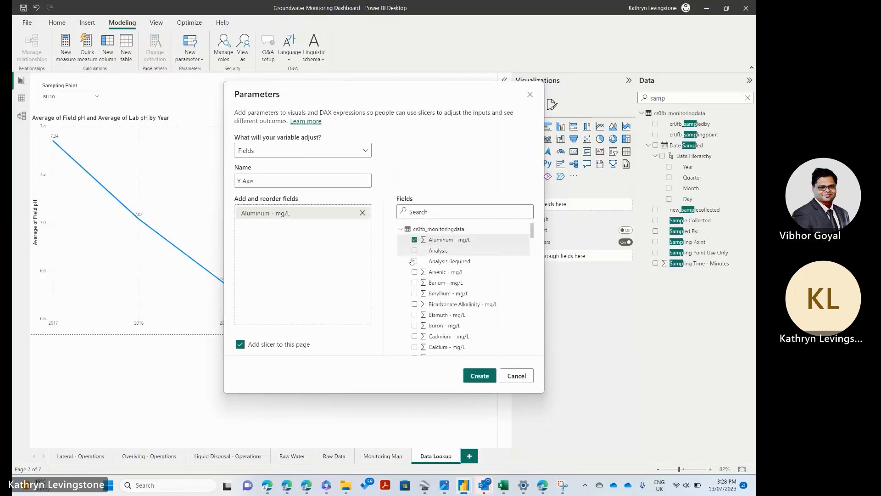
left_click(415, 272)
left_click(414, 282)
left_click(414, 293)
left_click(415, 304)
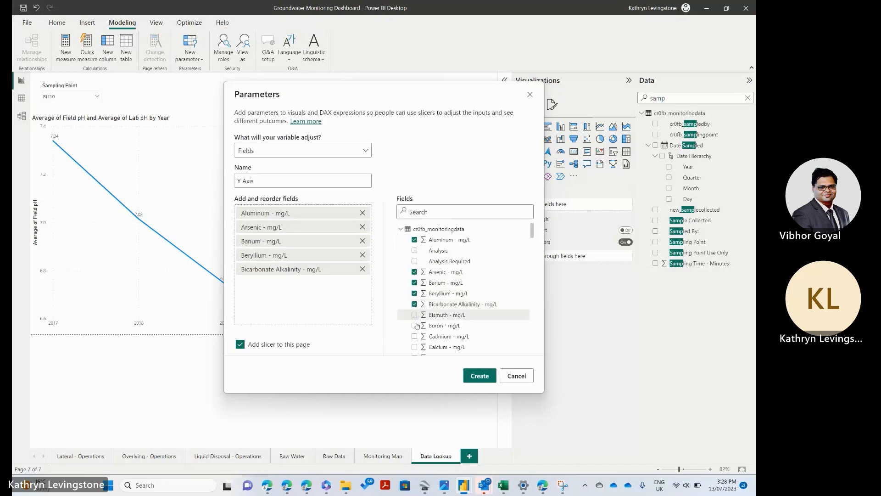
left_click(414, 325)
left_click(415, 336)
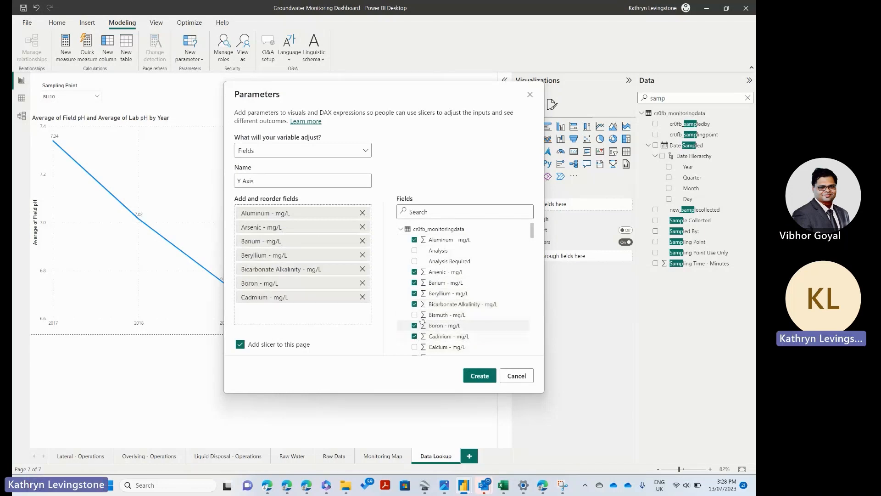
left_click(478, 373)
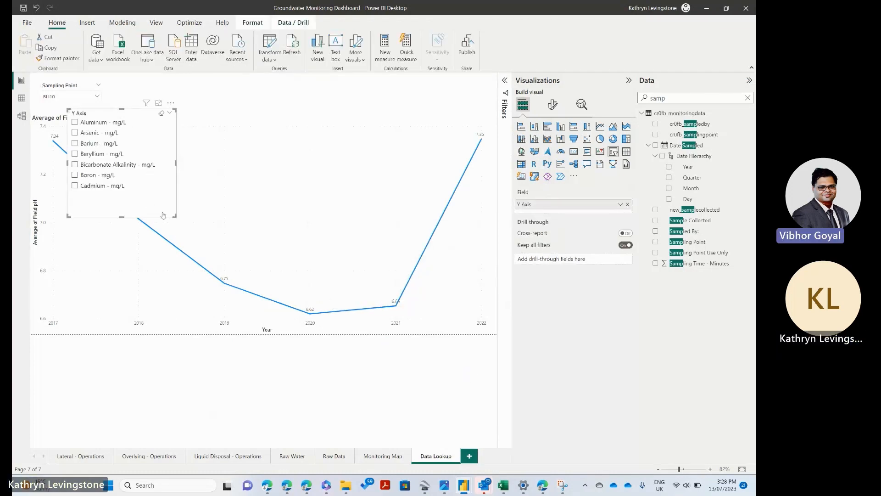
Step: Set the Y Axis slicer's style to Dropdown and fit it as a small box above the chart, apart from the Sampling Point slicer
left_click_drag(166, 214, 158, 197)
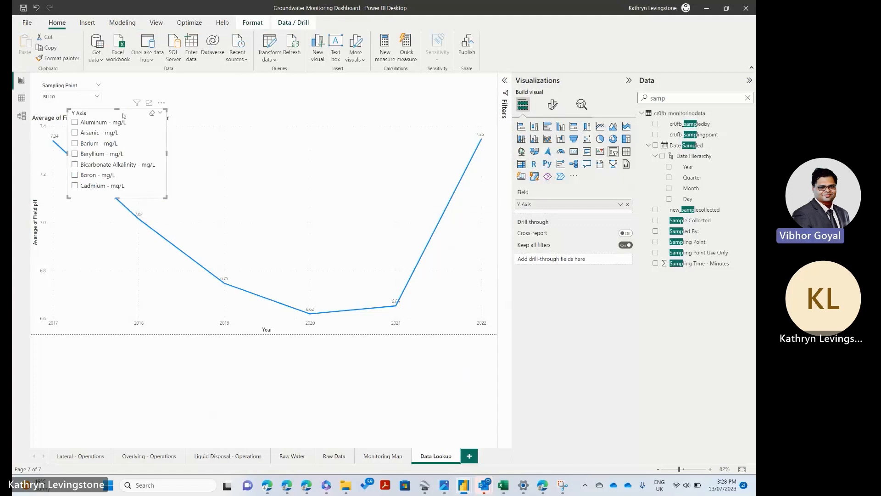
left_click_drag(125, 115, 327, 83)
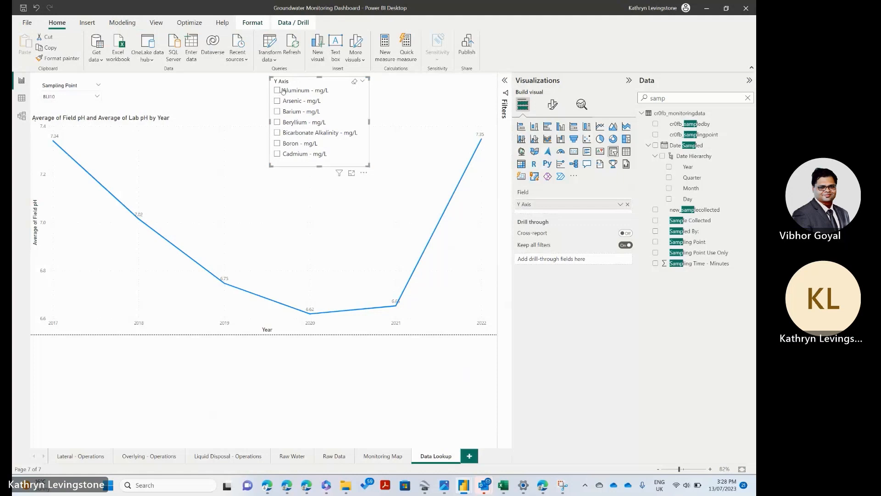
left_click(551, 106)
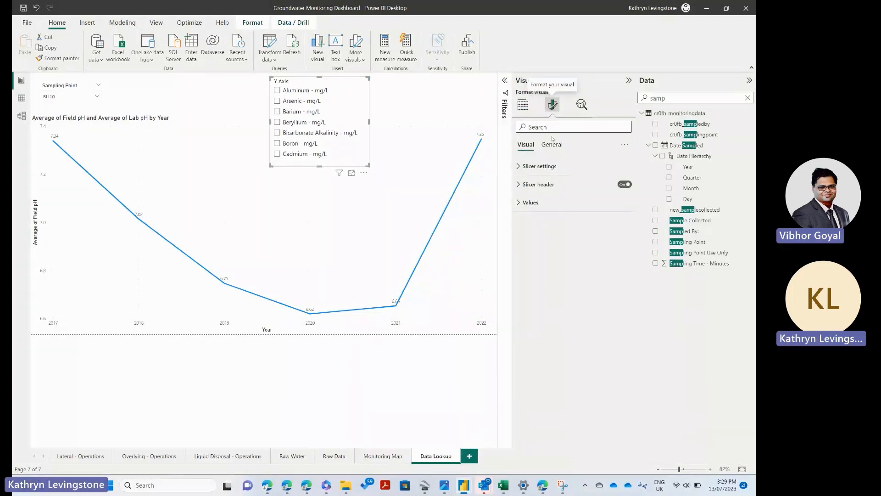
left_click(540, 166)
left_click(543, 212)
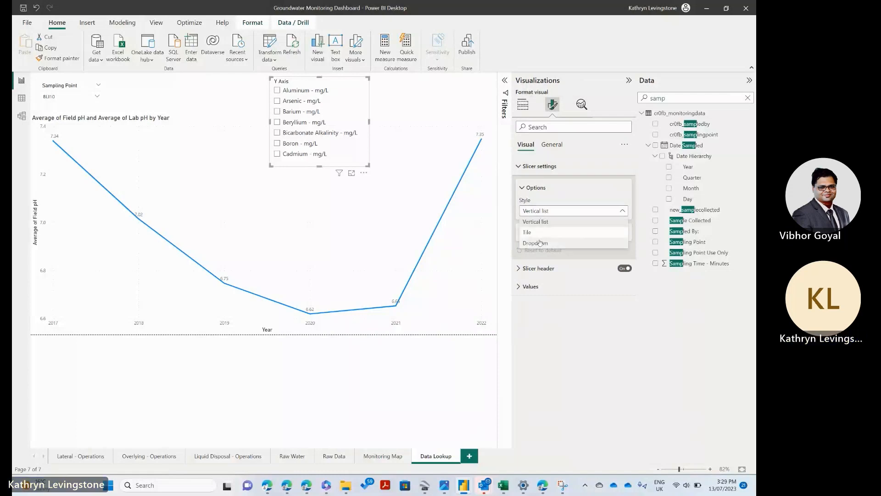
left_click(539, 243)
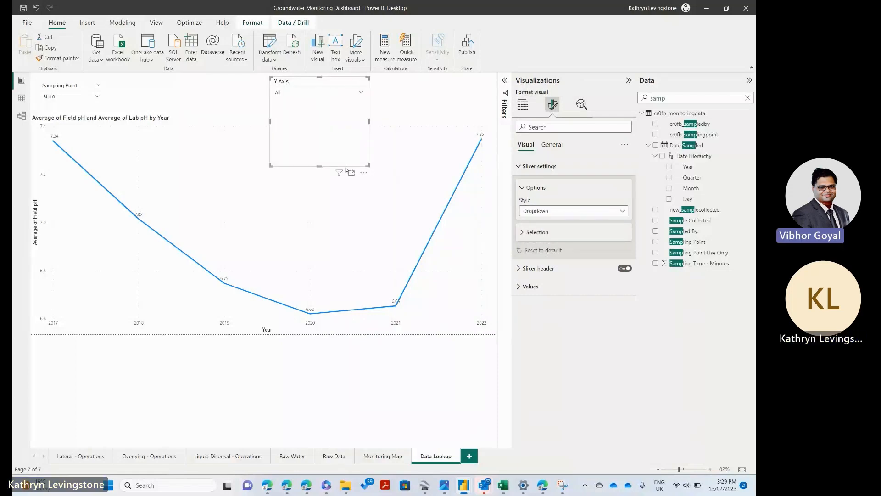
left_click_drag(321, 166, 341, 92)
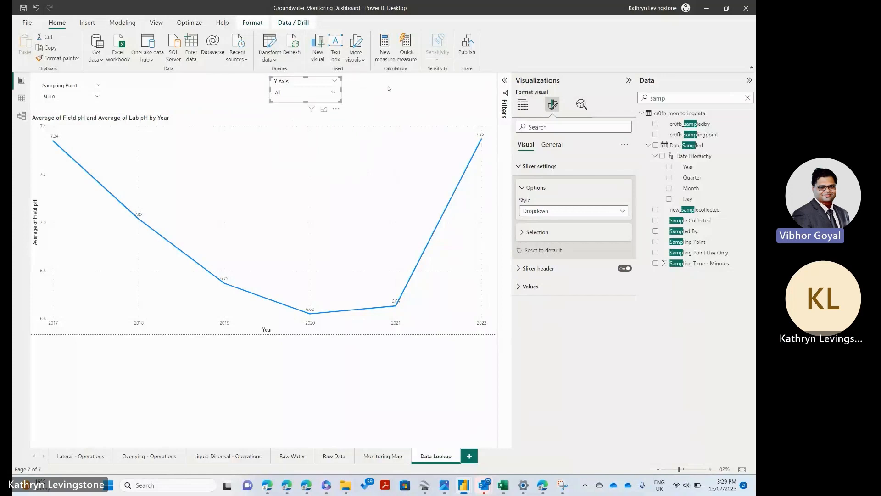
left_click(388, 87)
left_click(307, 81)
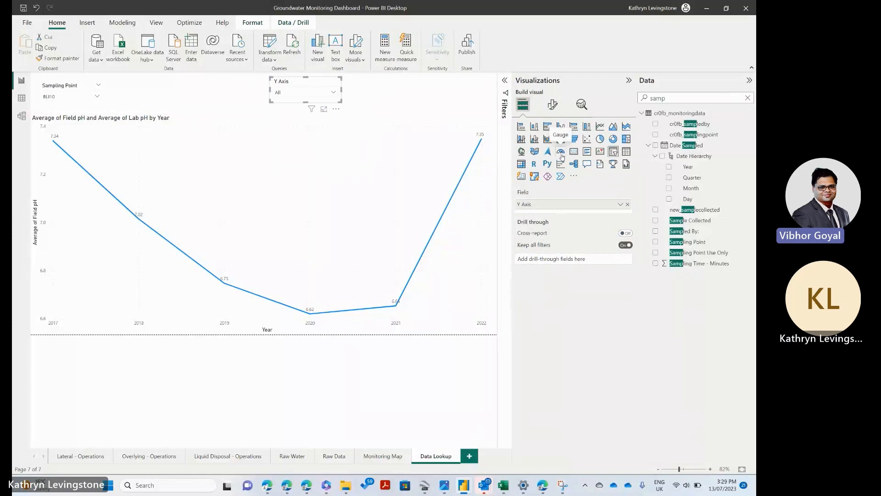
Step: Clear the field search, collapse the cr0fb_monitoringdata table and expand the Y Axis table in the field list
left_click(407, 92)
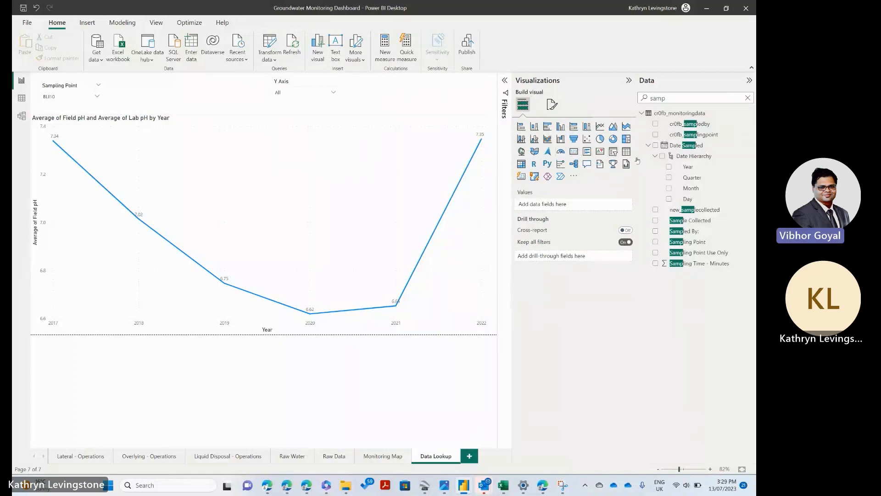
left_click(748, 97)
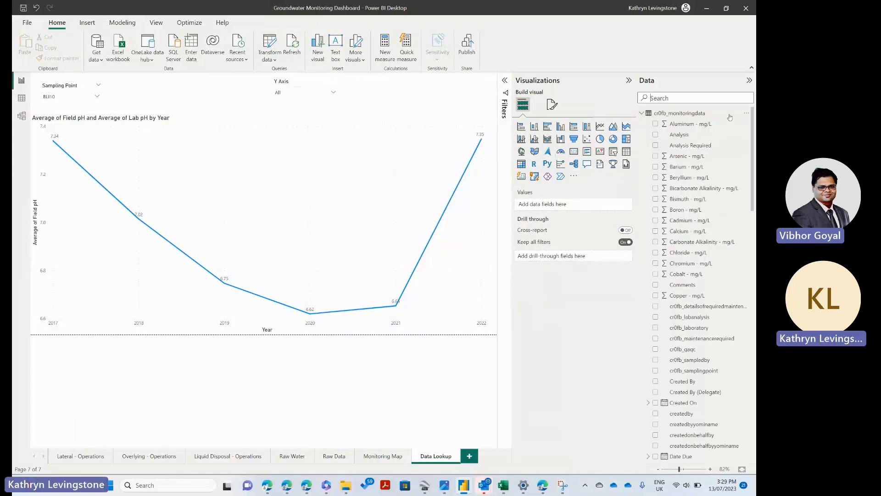
left_click(643, 114)
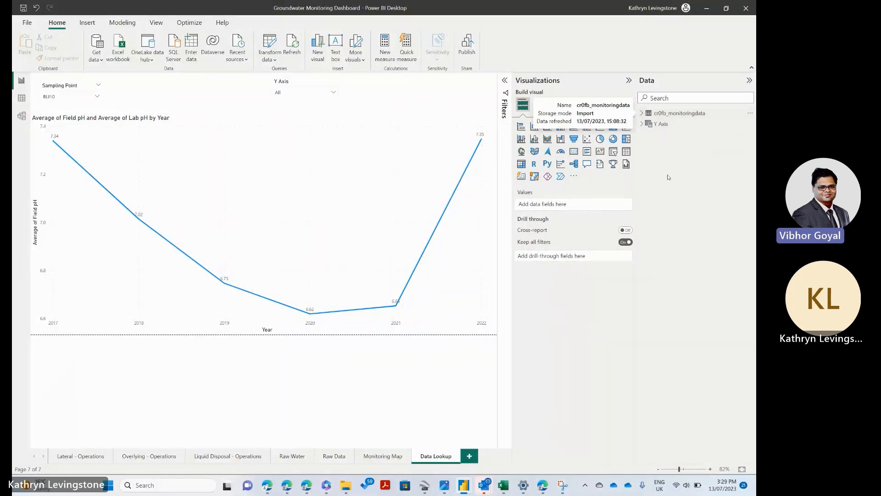
left_click(643, 124)
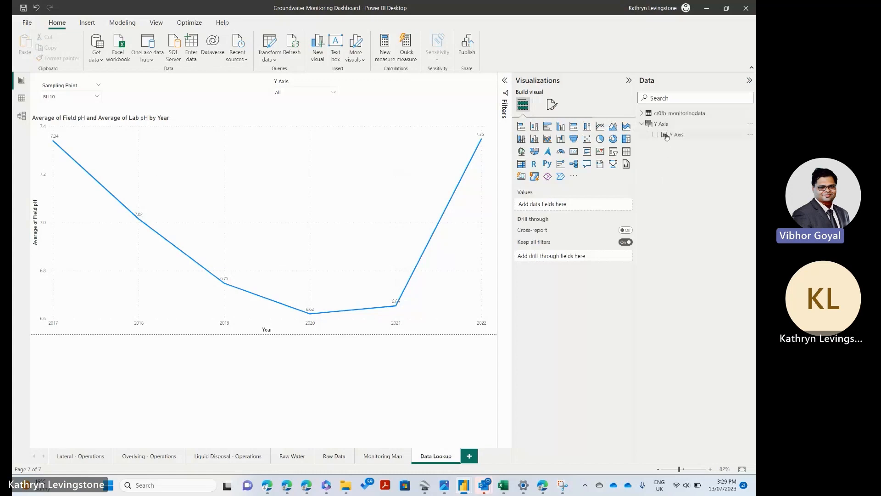
left_click(656, 135)
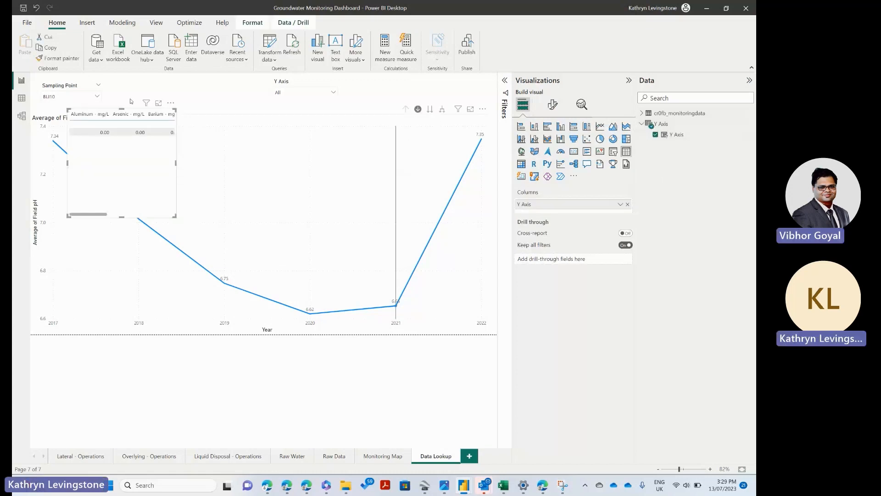
left_click(396, 184)
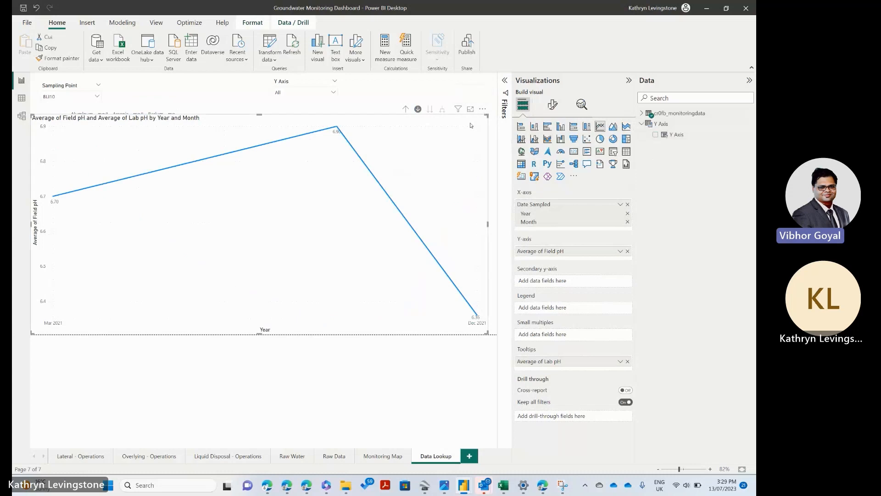
left_click(483, 109)
left_click(494, 141)
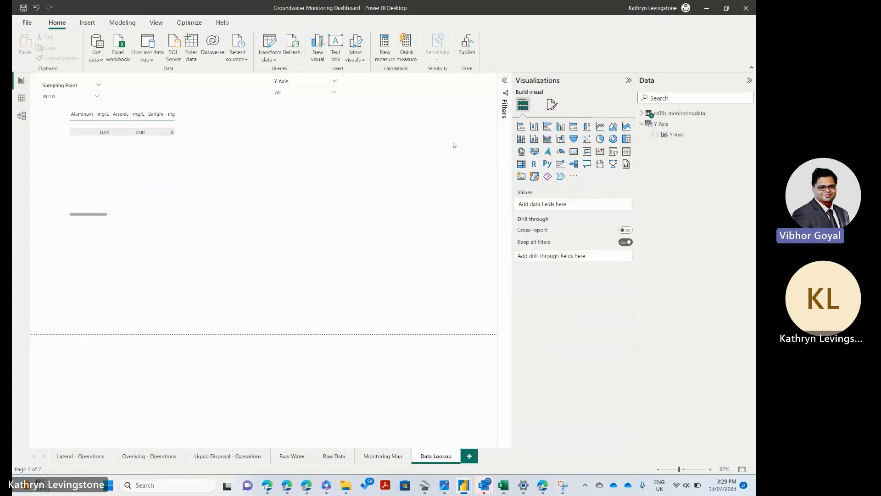
key("ctrl+z")
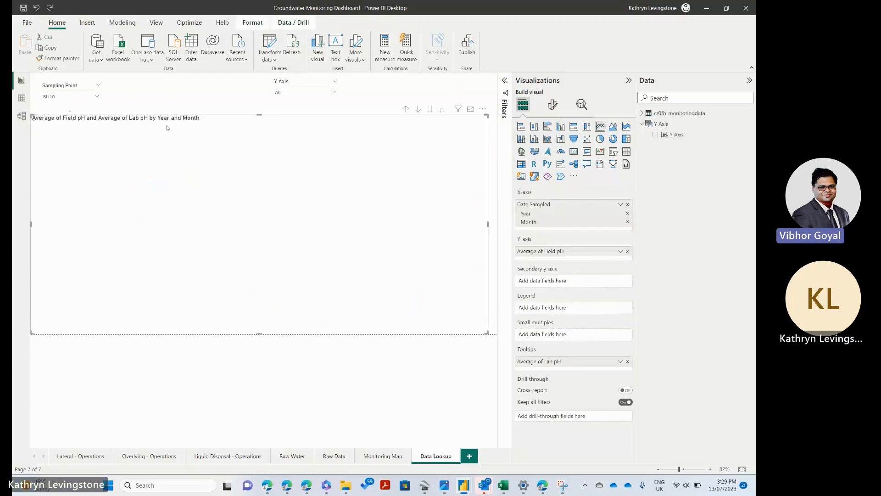
left_click(166, 112)
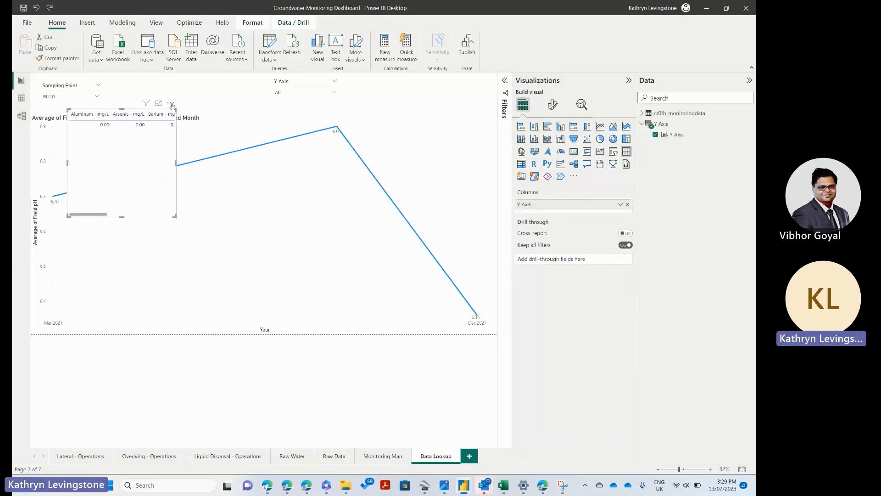
left_click(171, 104)
left_click(197, 134)
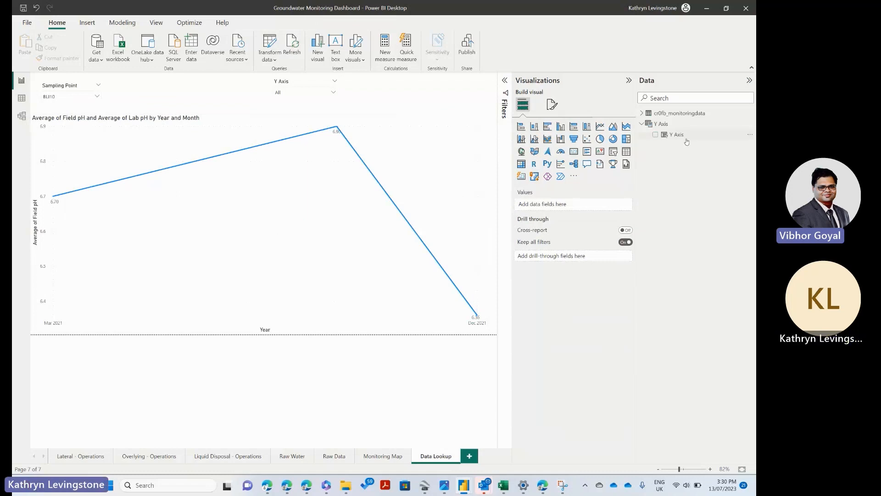
Step: Replace Average of Field pH on the line chart's Y-axis with the Y Axis parameter field
left_click(347, 180)
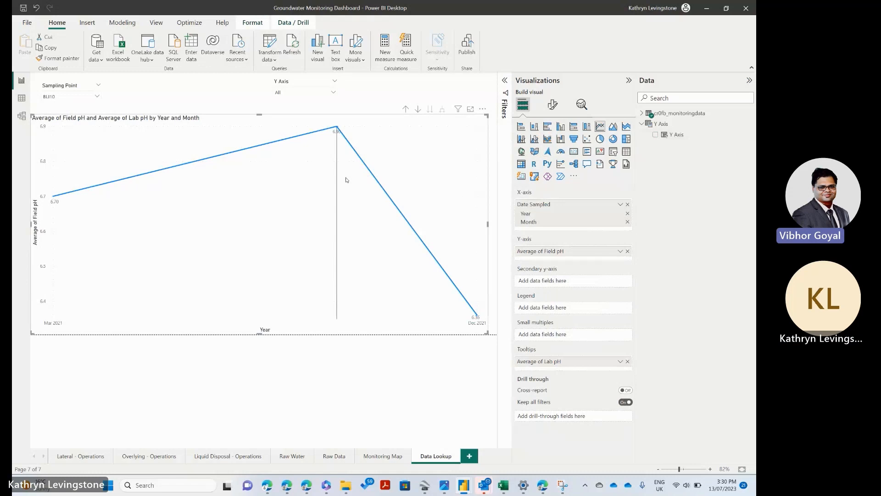
mouse_move(361, 173)
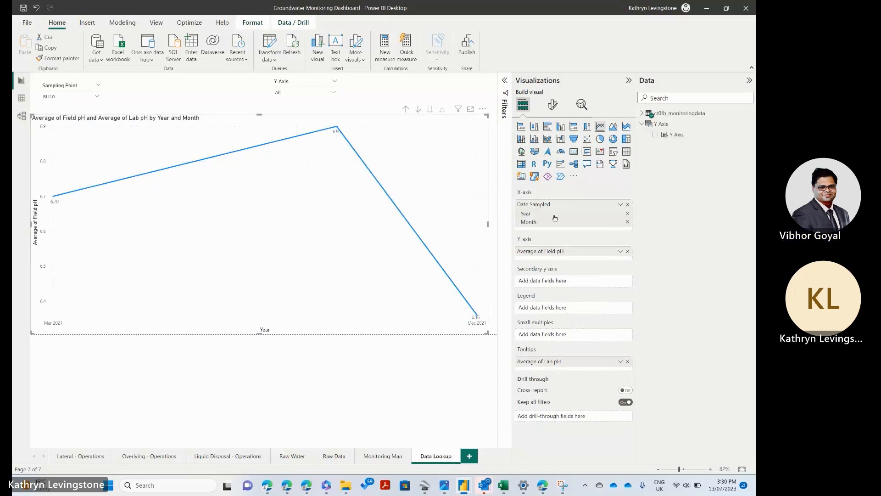
left_click(628, 251)
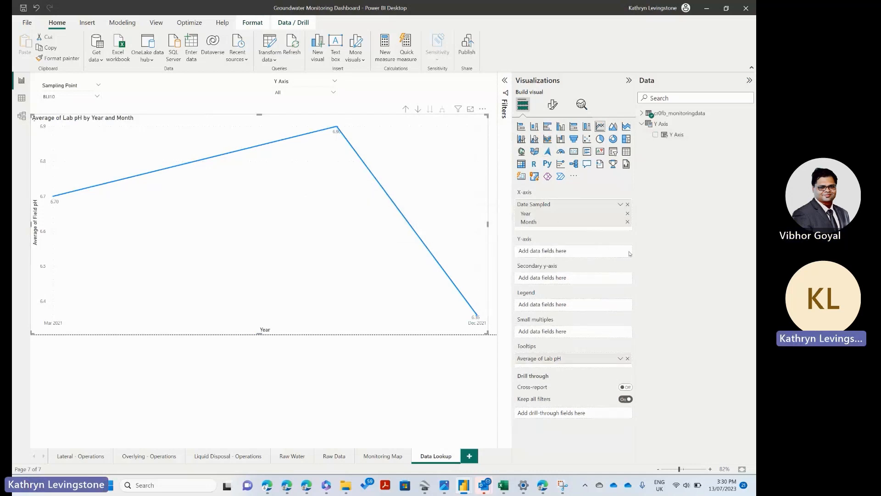
left_click_drag(671, 134, 547, 250)
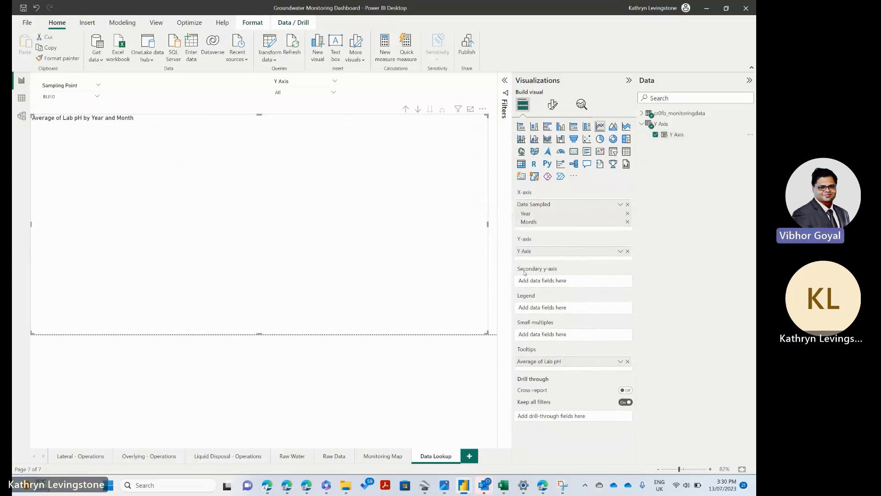
Step: Choose Aluminum - mg/L in the Y Axis slicer
left_click(322, 92)
left_click(303, 124)
left_click(299, 124)
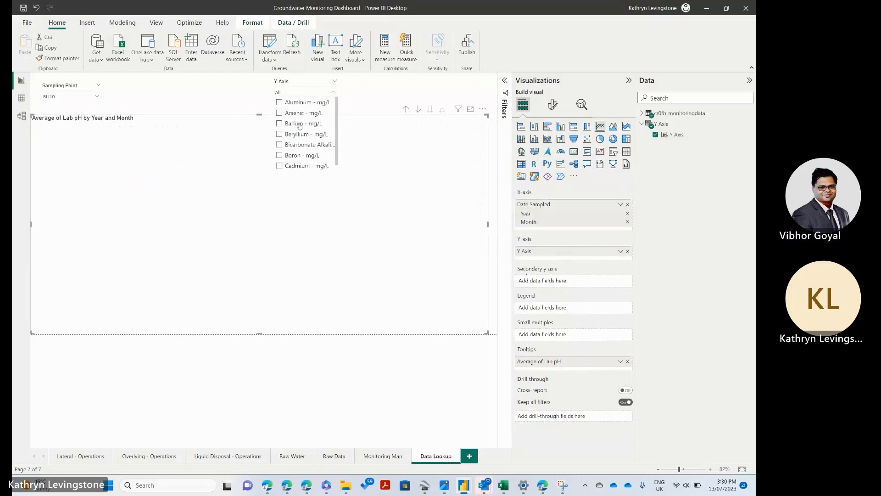
left_click(289, 102)
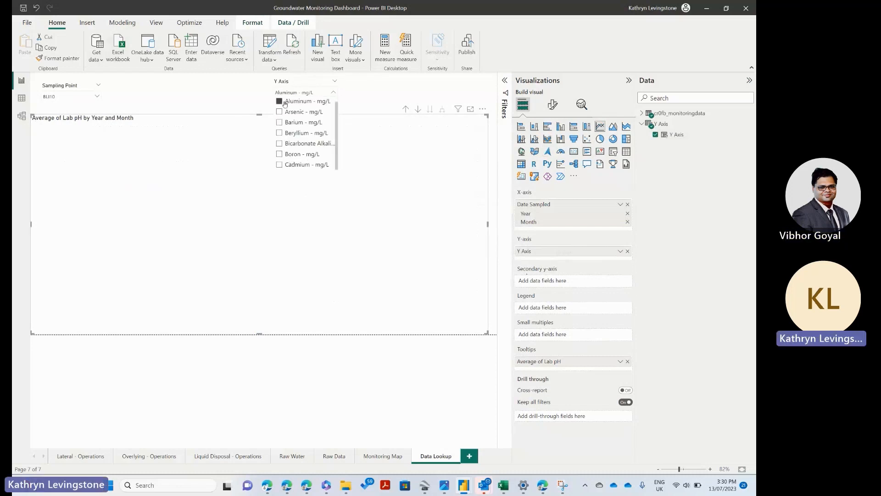
Step: Try BLI2 and (Blank) as the selection in the Sampling Point slicer
left_click(96, 98)
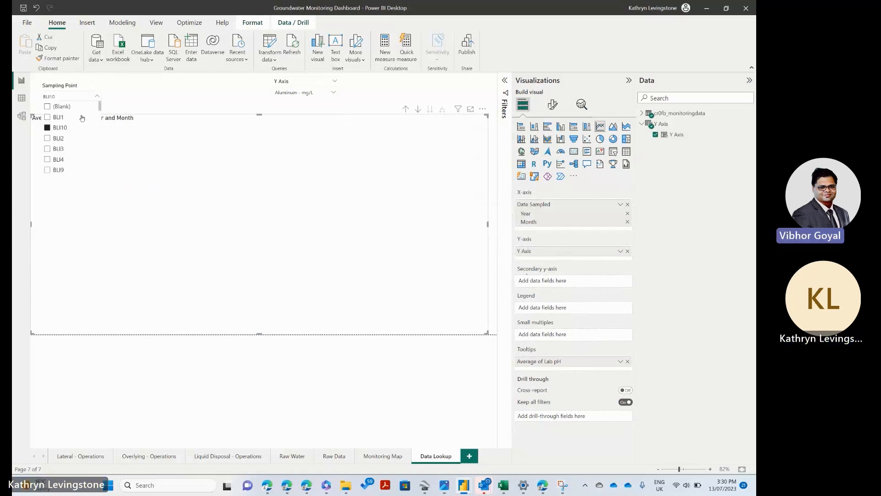
left_click(56, 138)
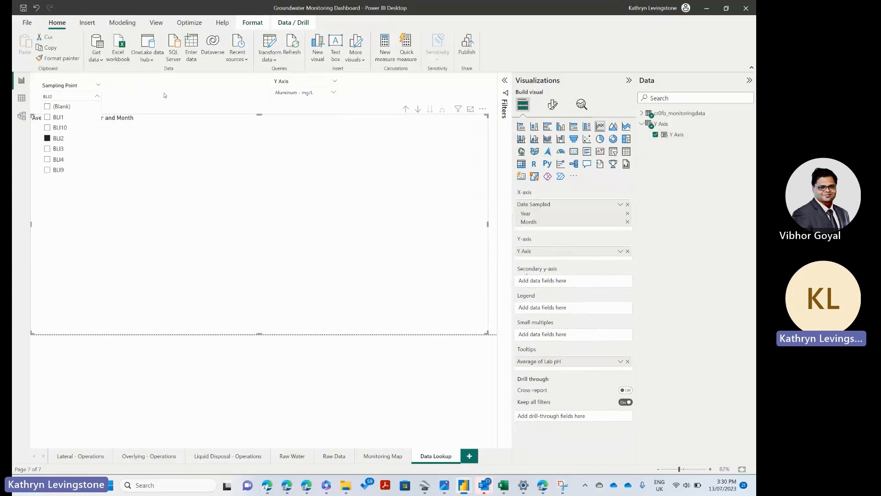
left_click(73, 97)
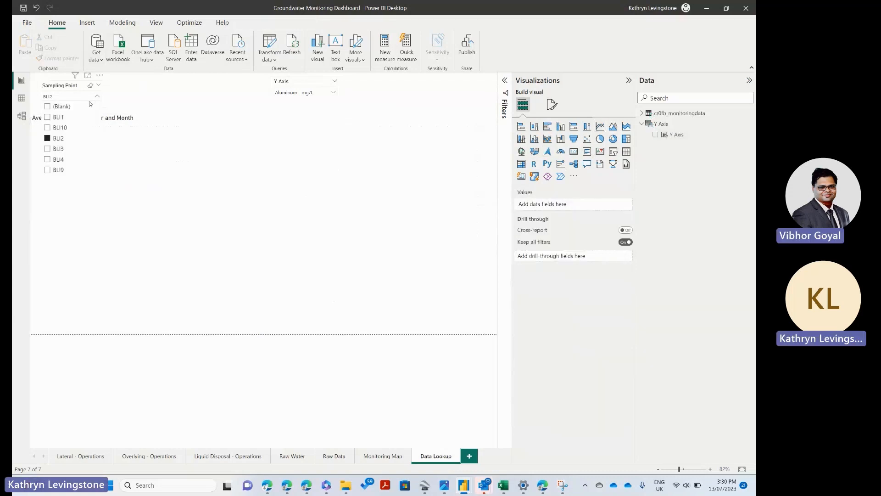
left_click(61, 107)
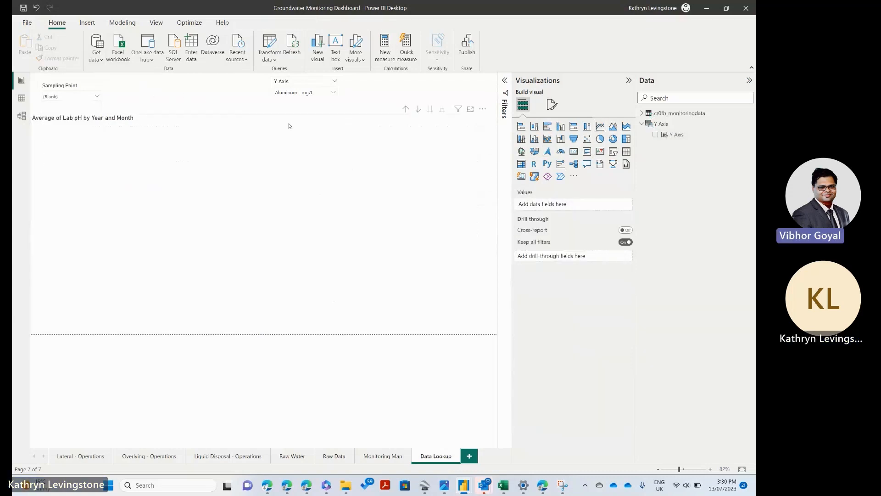
Step: Clear the Sampling Point slicer's selection and choose Arsenic - mg/L in the Y Axis slicer
left_click(96, 96)
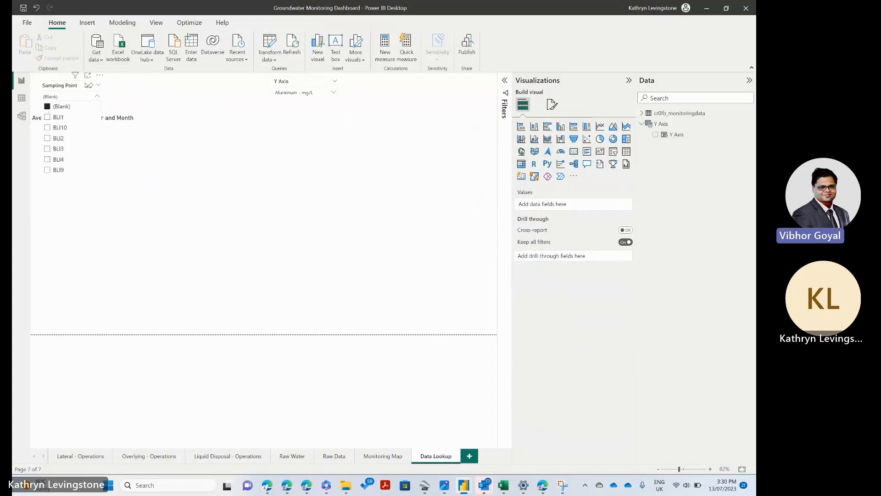
left_click(90, 86)
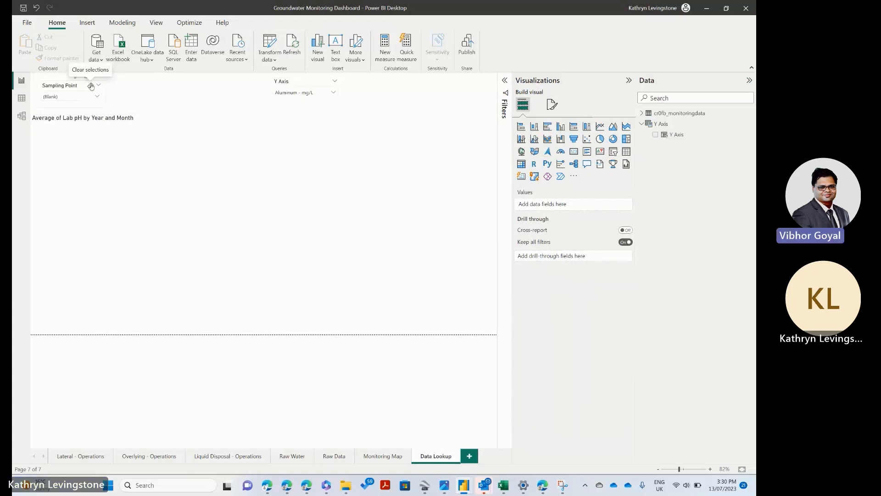
left_click(150, 89)
left_click(211, 156)
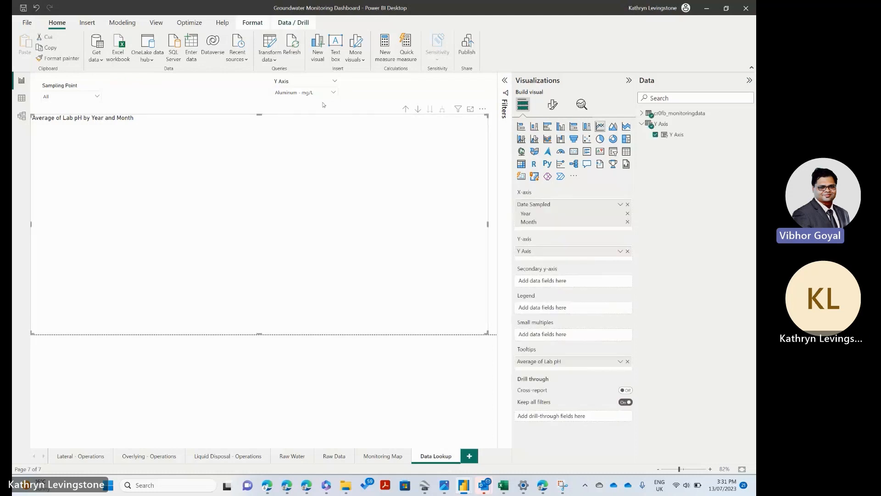
left_click(324, 94)
left_click(298, 113)
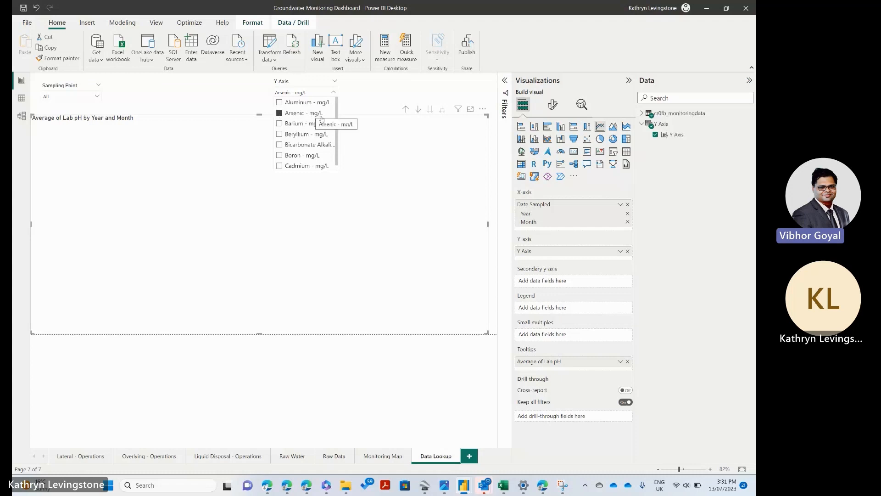
Step: Switch to the model view, enlarge the Y Axis table card and examine the formula behind Y Axis Fields
left_click(21, 116)
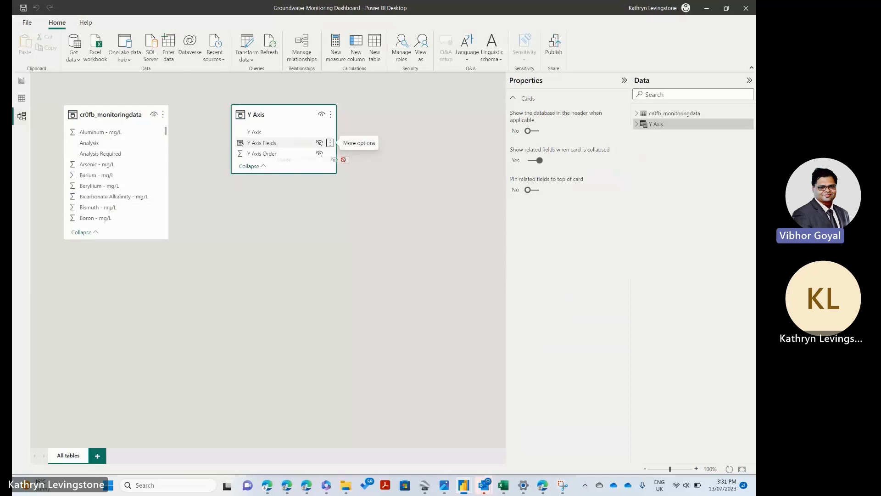
left_click_drag(337, 174, 430, 349)
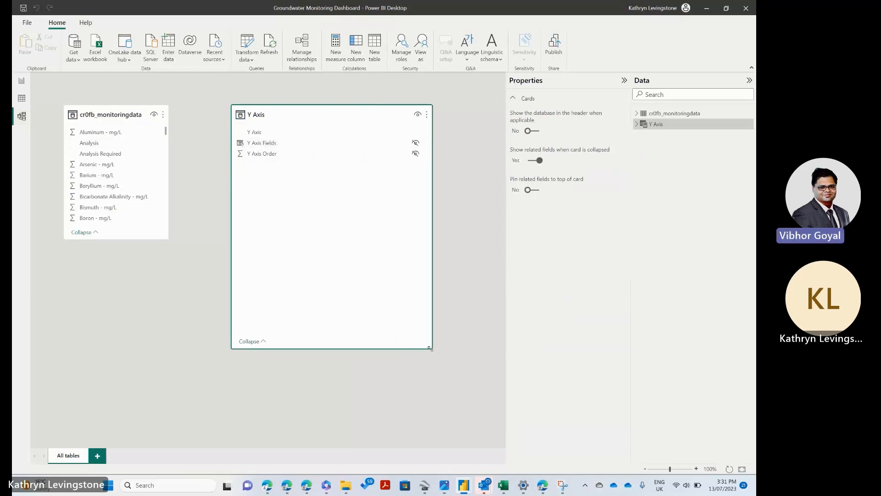
left_click(260, 144)
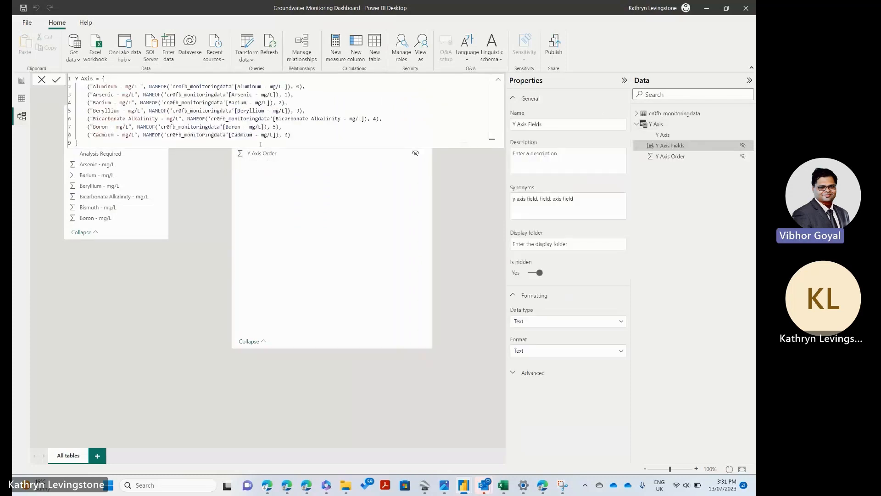
left_click(202, 205)
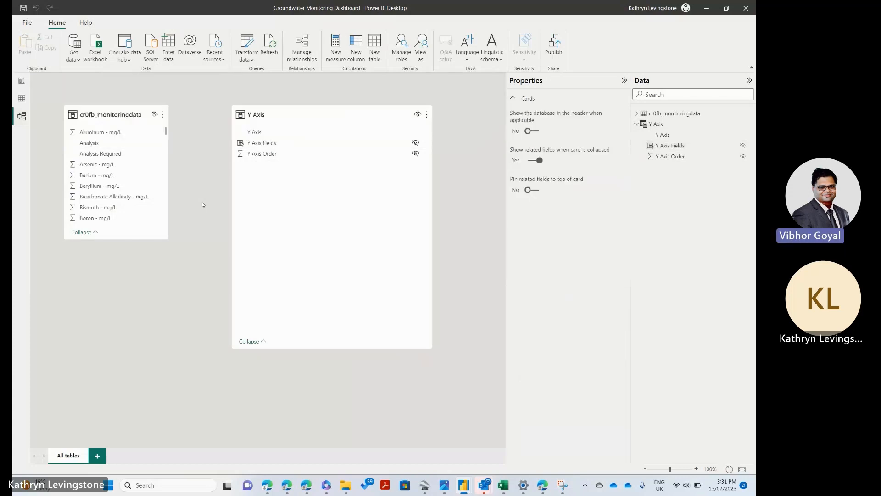
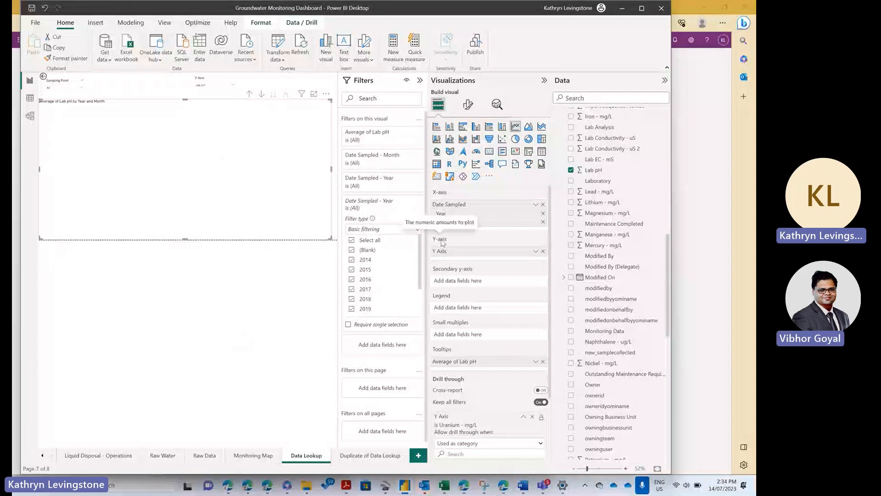
Step: Select the line chart on the Data Lookup page and examine the cr0fb_monitoringdata query in the Power Query Editor
left_click(351, 455)
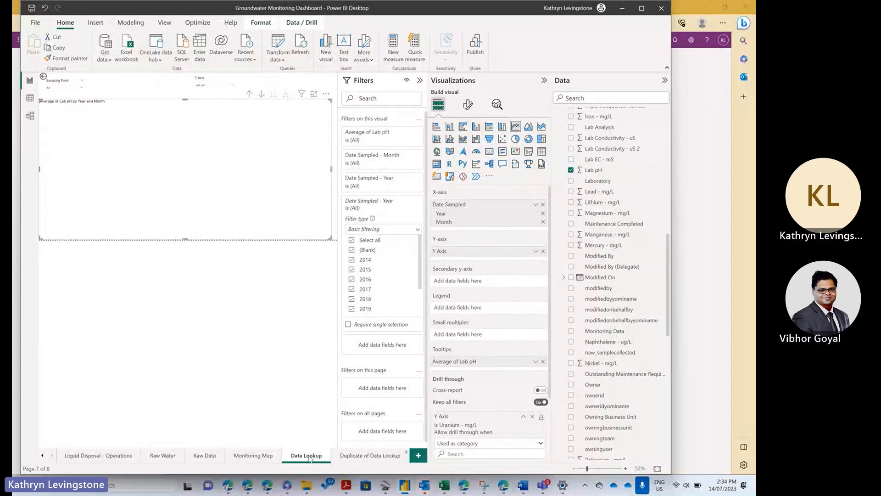
left_click(309, 457)
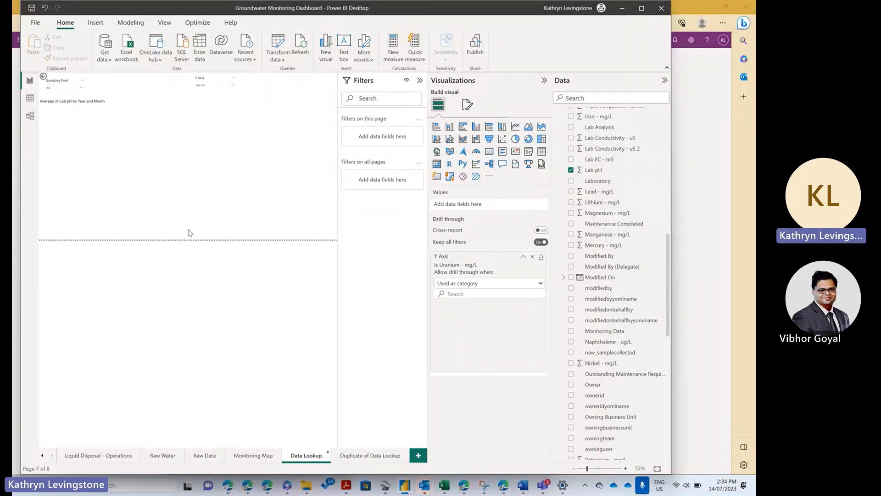
left_click(204, 142)
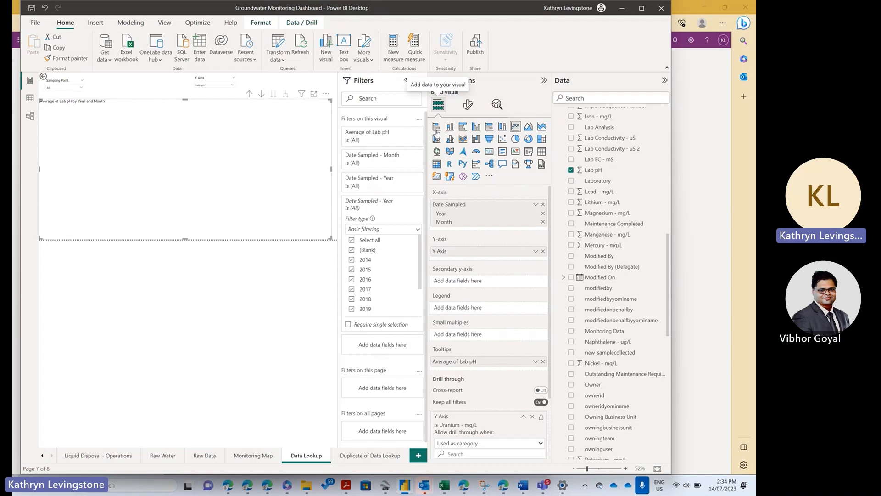
left_click(274, 50)
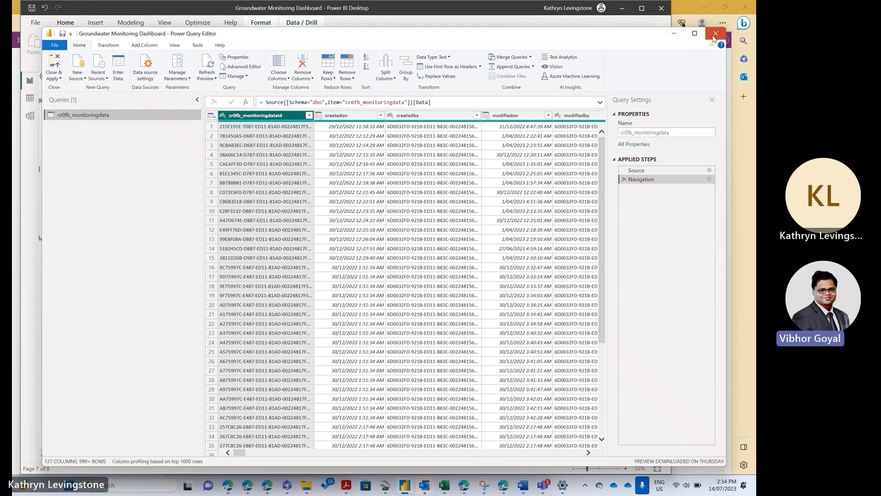
left_click(715, 37)
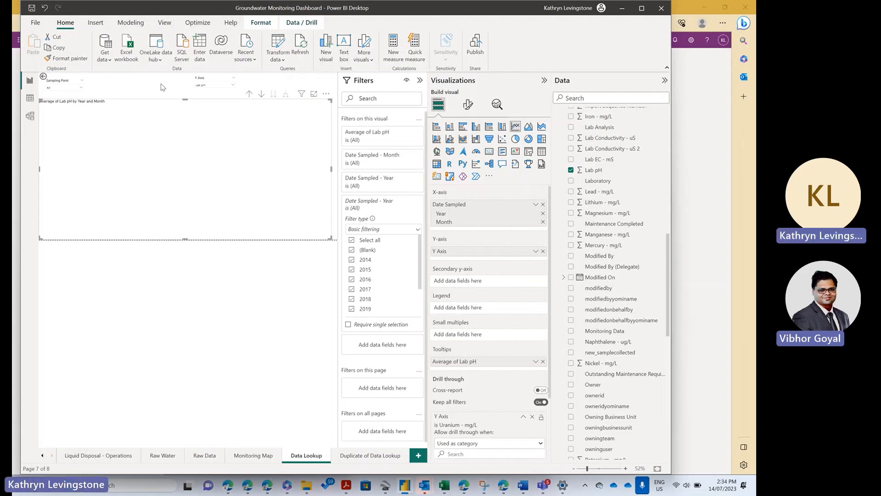
Step: Start a new parameter of the numeric range type
left_click(121, 28)
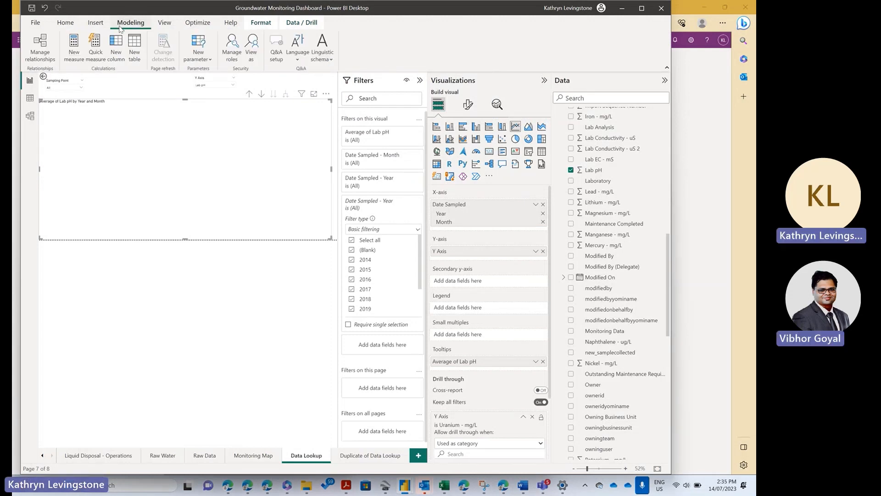
left_click(200, 60)
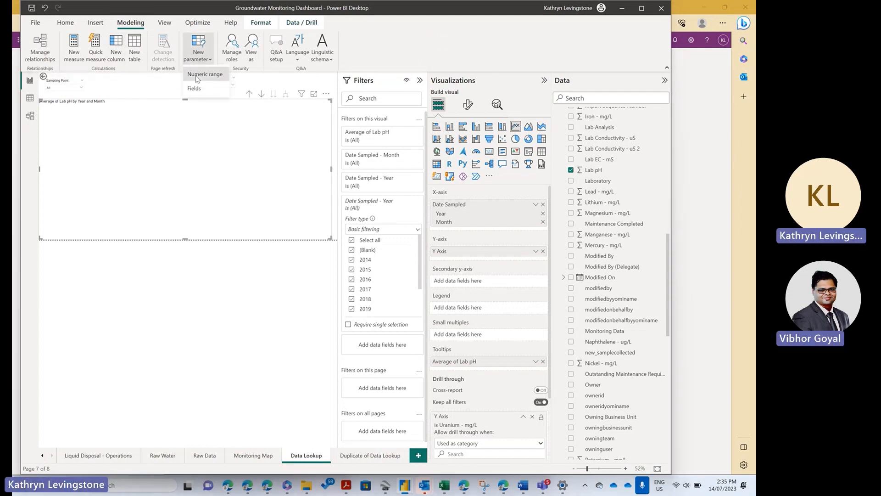
left_click(197, 76)
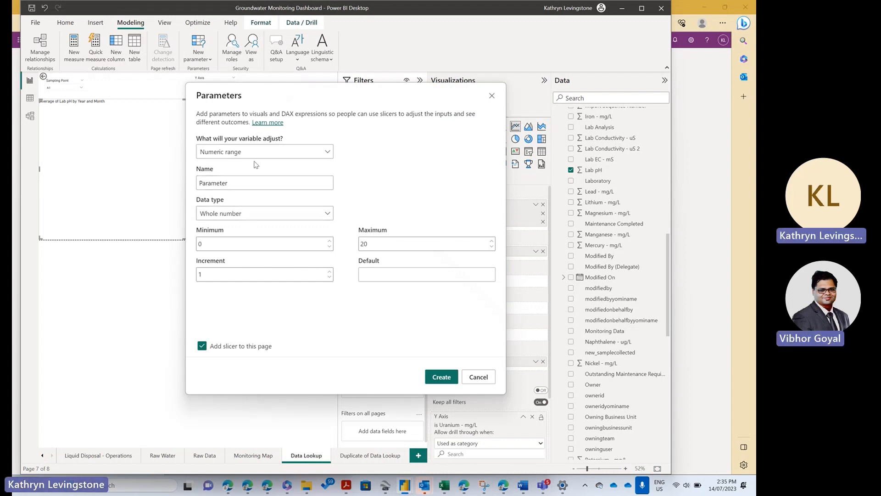
Step: Try Decimal number as the numeric range parameter's data type
left_click(238, 184)
left_click(255, 213)
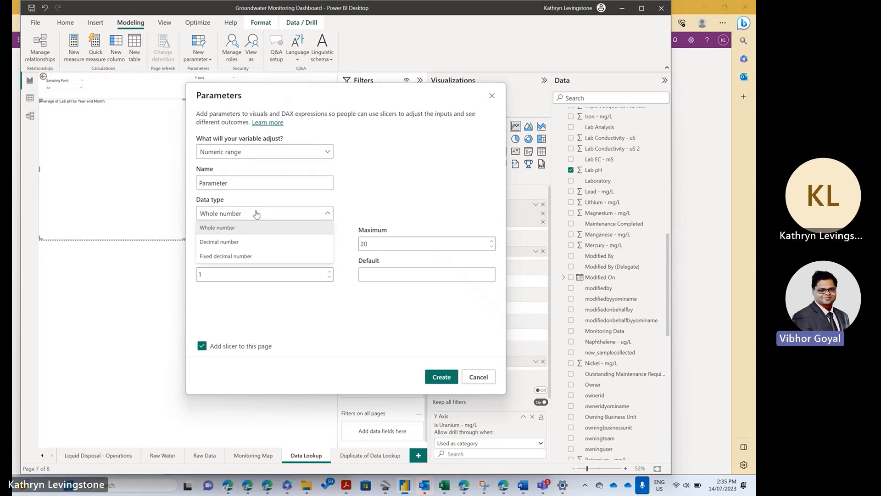
left_click(238, 242)
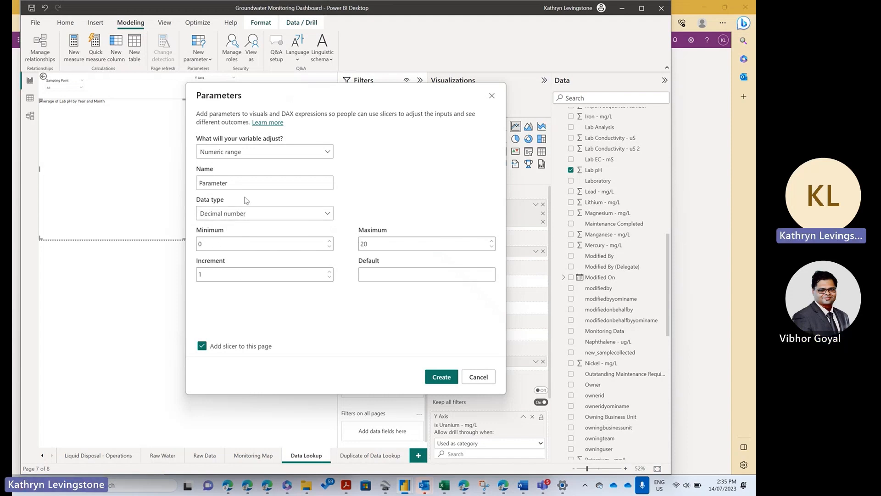
left_click(238, 184)
left_click(245, 217)
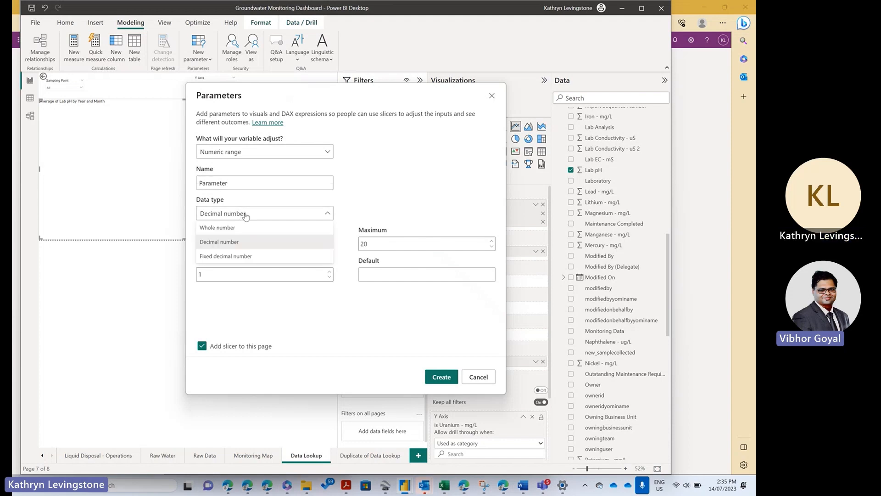
Step: Make the new parameter adjust Fields and name it Analyte
left_click(260, 157)
left_click(257, 154)
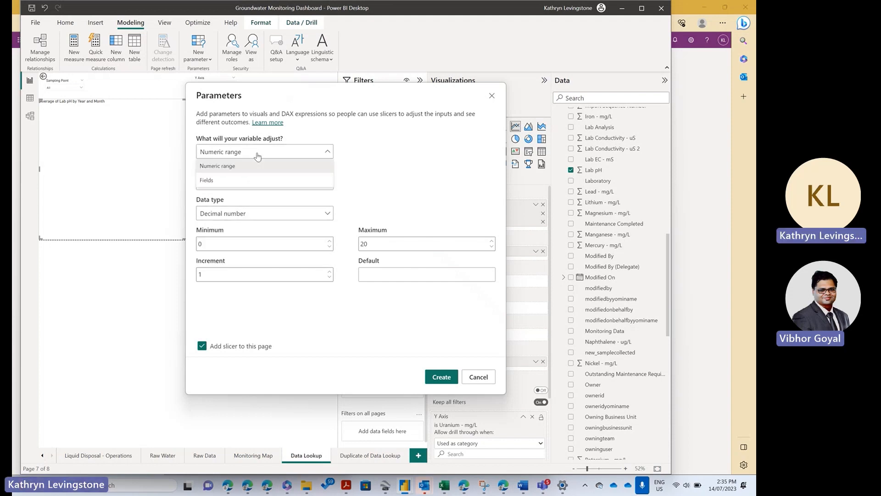
left_click(242, 180)
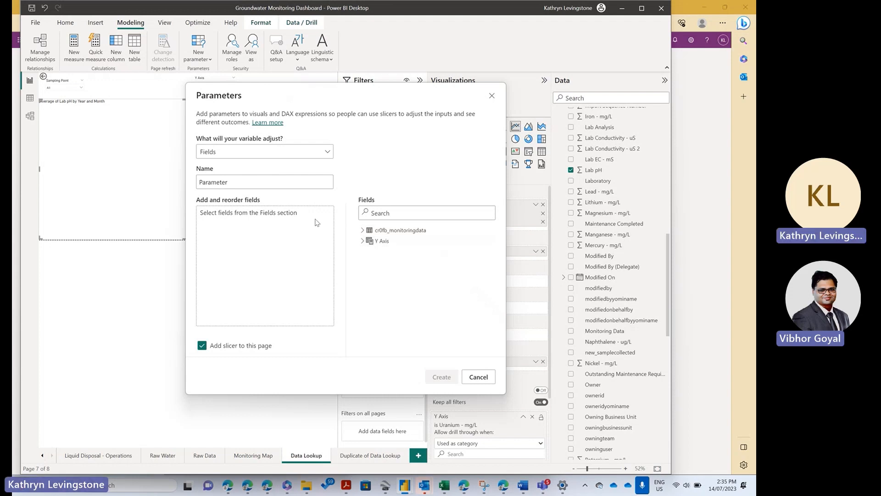
left_click_drag(228, 182, 187, 184)
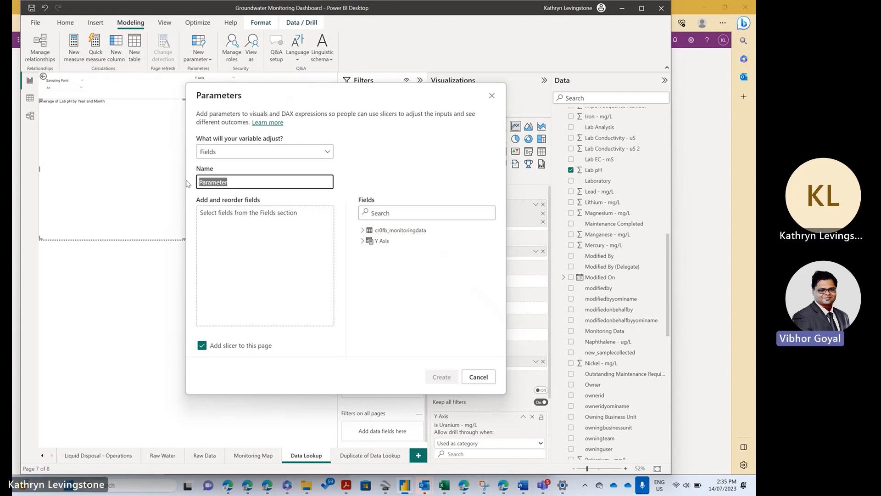
type("Analyte")
left_click(299, 256)
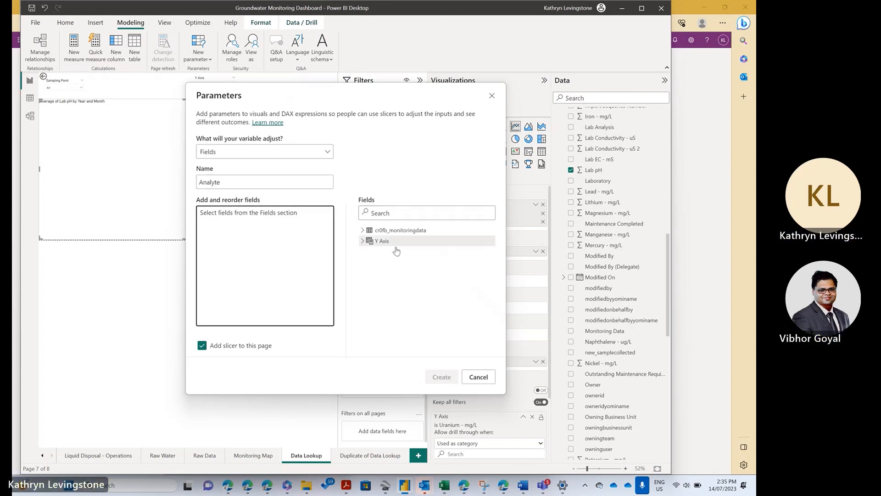
Step: Add Aluminum, Arsenic, Barium, Chloride and Copper (all mg/L) from cr0fb_monitoringdata to the Analyte parameter
left_click(363, 230)
scroll(426, 293, "down", 2)
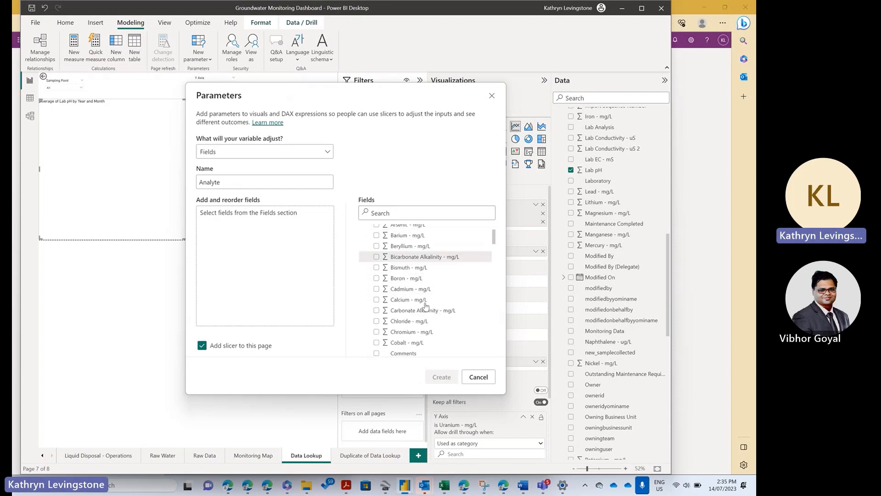
scroll(425, 303, "up", 2)
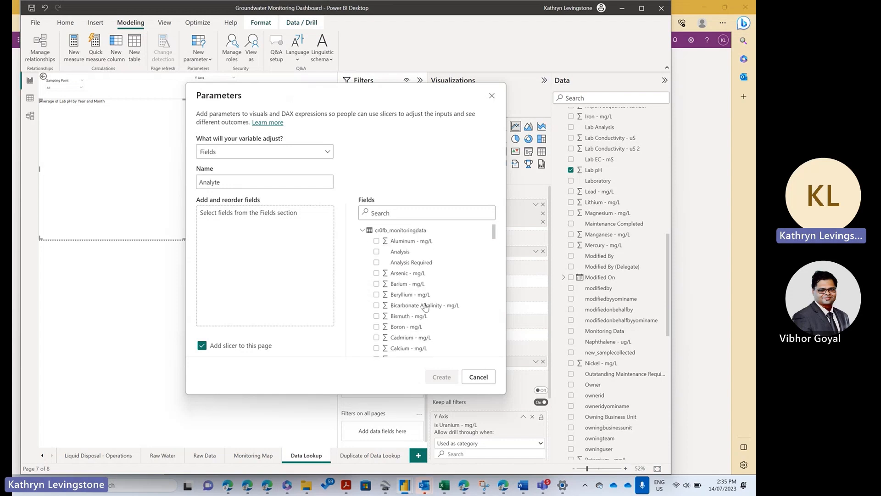
left_click(377, 241)
left_click(376, 273)
left_click(377, 284)
scroll(378, 303, "down", 3)
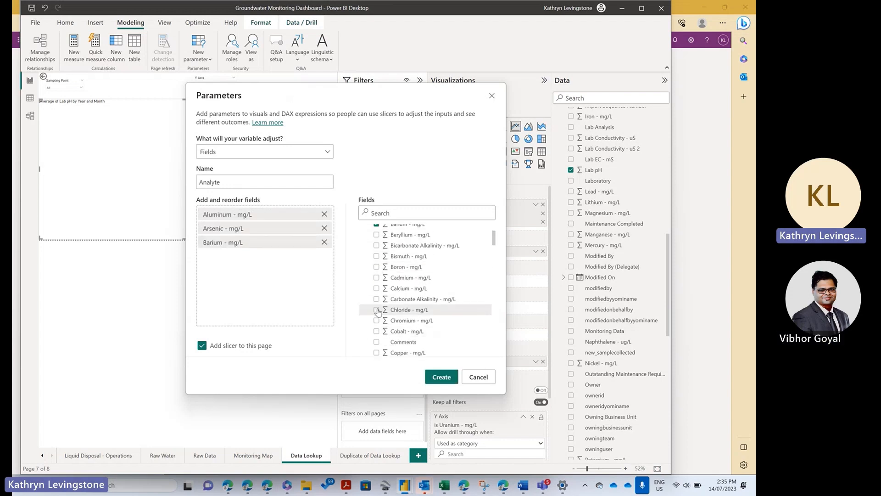
left_click(378, 311)
scroll(377, 312, "down", 2)
left_click(376, 316)
Step: Add Field Temperature - degrees C, Field pH, Field Conductivity - mS, Import Sequence Number and Hydroxide Alkalinity - mg/L to the Analyte parameter
scroll(376, 315, "down", 1)
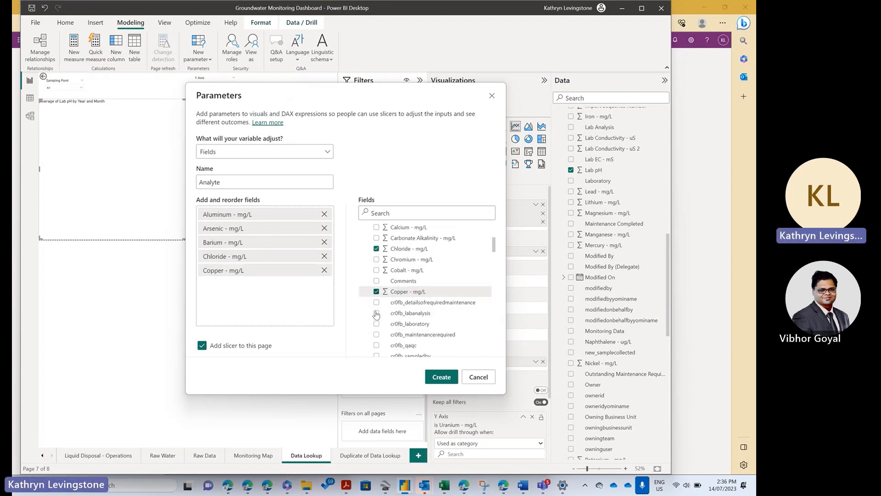
scroll(377, 314, "down", 5)
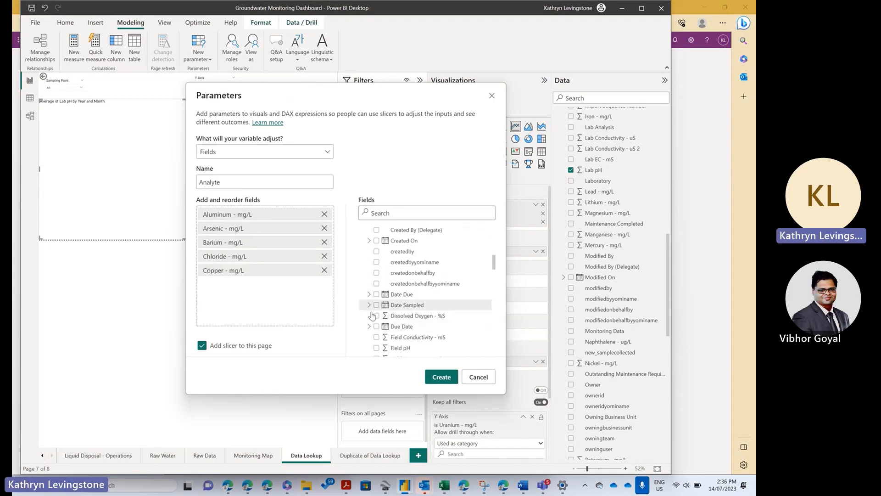
scroll(372, 315, "down", 3)
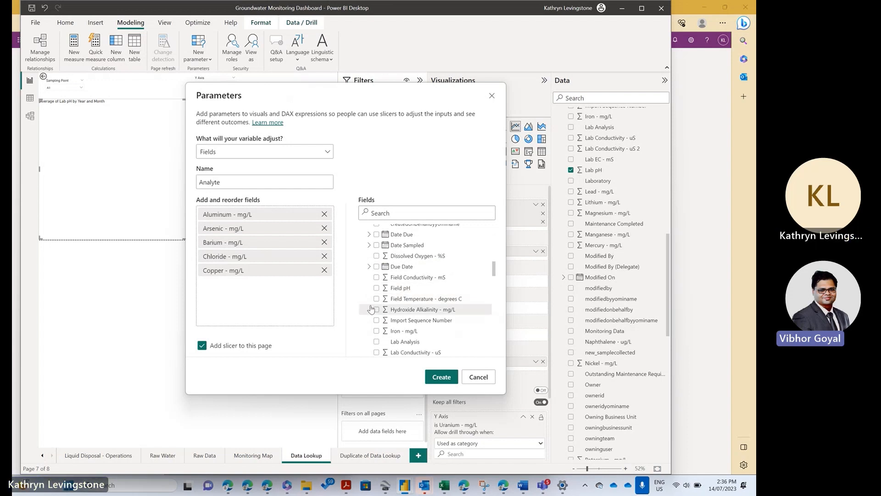
left_click(377, 299)
left_click(376, 288)
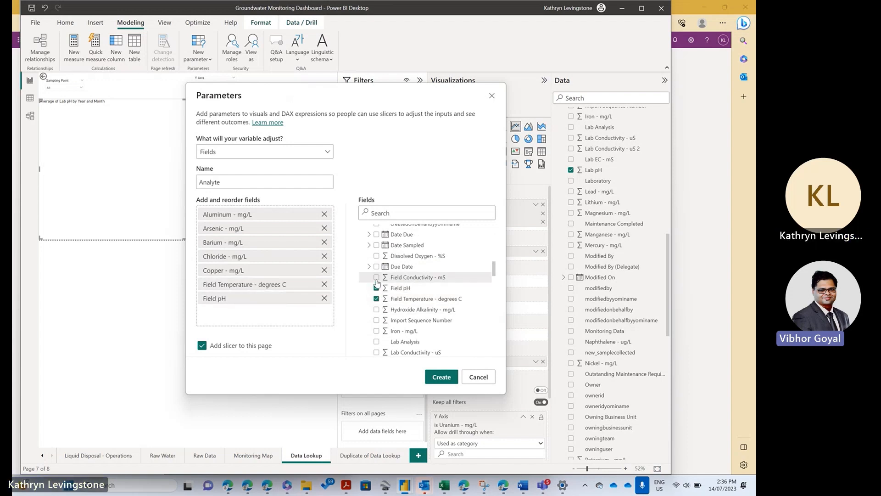
left_click(376, 278)
left_click(376, 320)
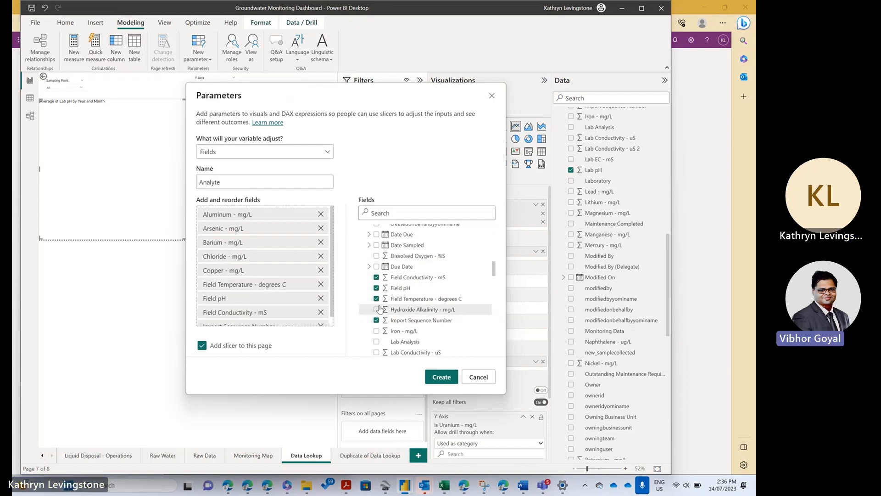
left_click(379, 309)
Step: Add Lab Conductivity - uS, Lab Conductivity - uS 2 and Lab pH to the Analyte parameter
scroll(379, 312, "down", 2)
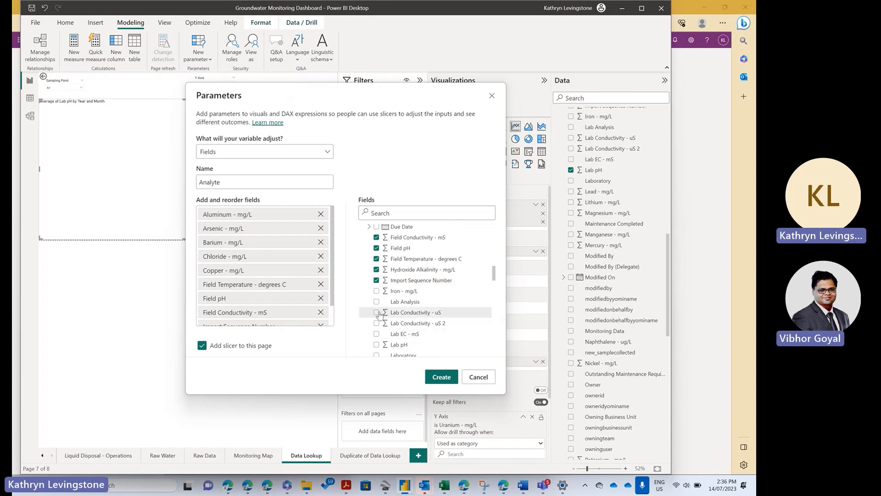
left_click(379, 313)
left_click(377, 324)
scroll(378, 321, "down", 2)
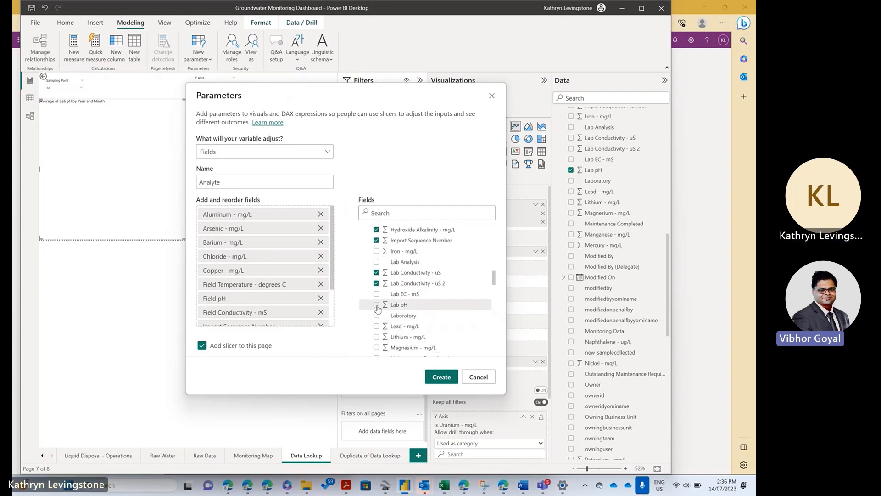
left_click(377, 305)
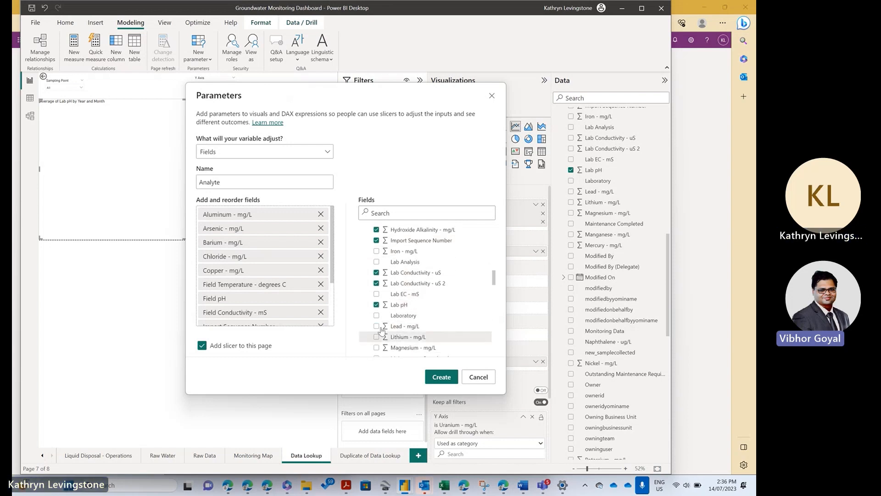
Step: Add Lead, Lithium and Magnesium (all mg/L) and create the Analyte parameter with its slicer on this page
left_click(379, 327)
left_click(377, 337)
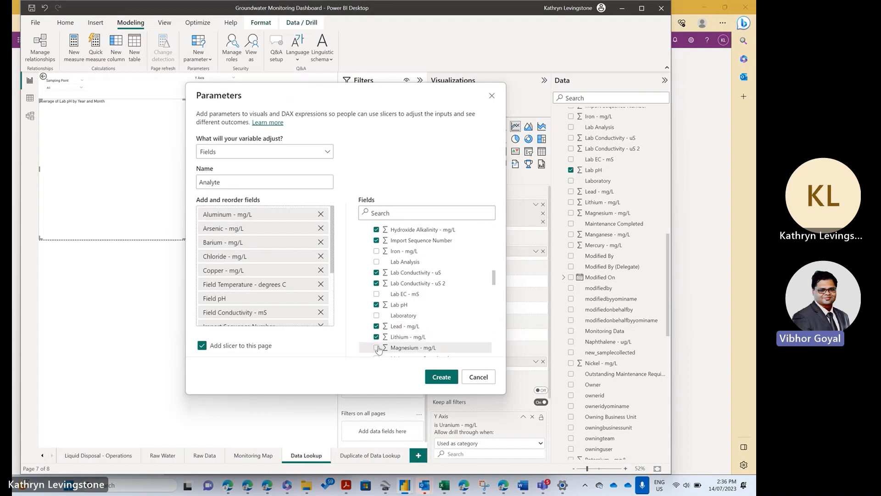
left_click(377, 348)
scroll(414, 333, "down", 3)
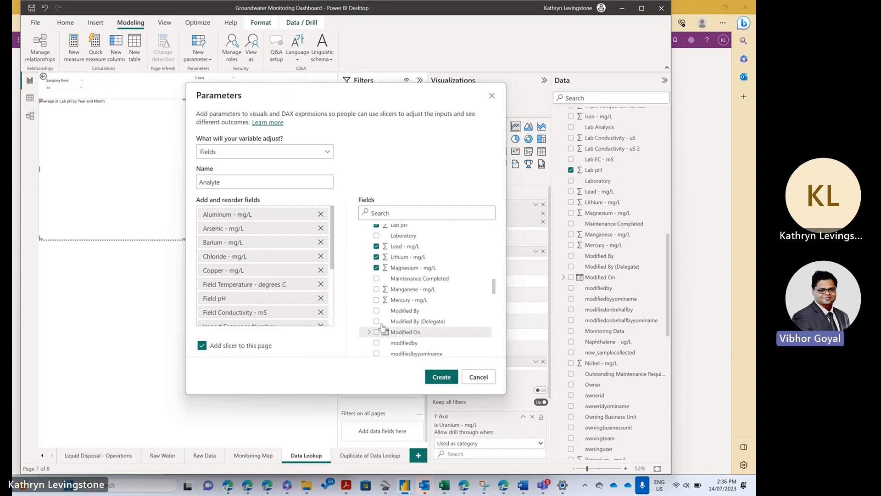
scroll(372, 305, "up", 3)
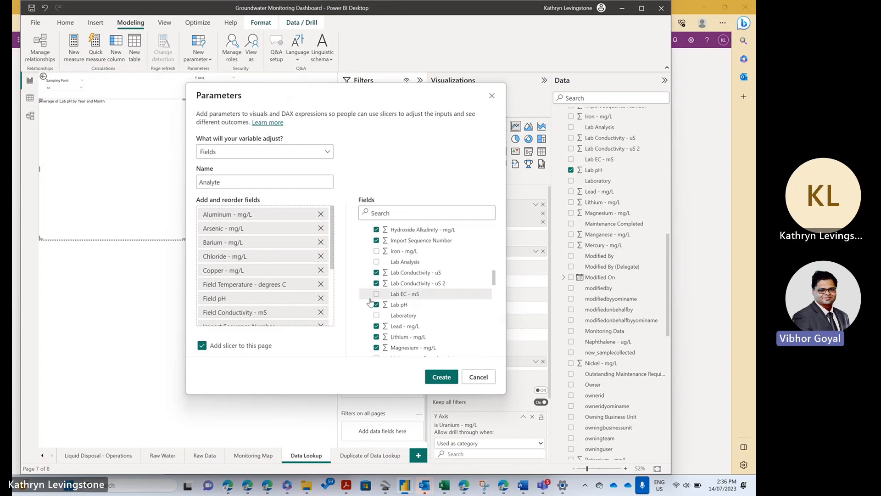
left_click(440, 377)
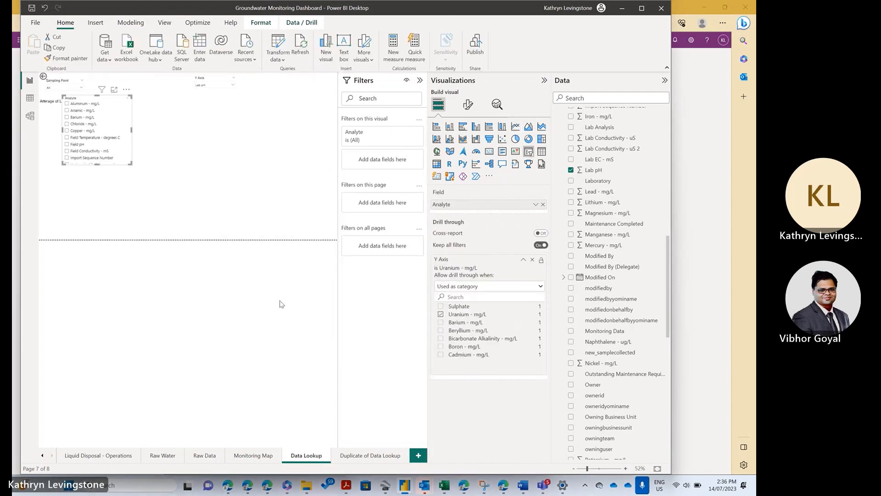
Step: Set the Analyte slicer's style to Dropdown, shrink it and place it beside the Y Axis slicer above the chart
left_click(127, 91)
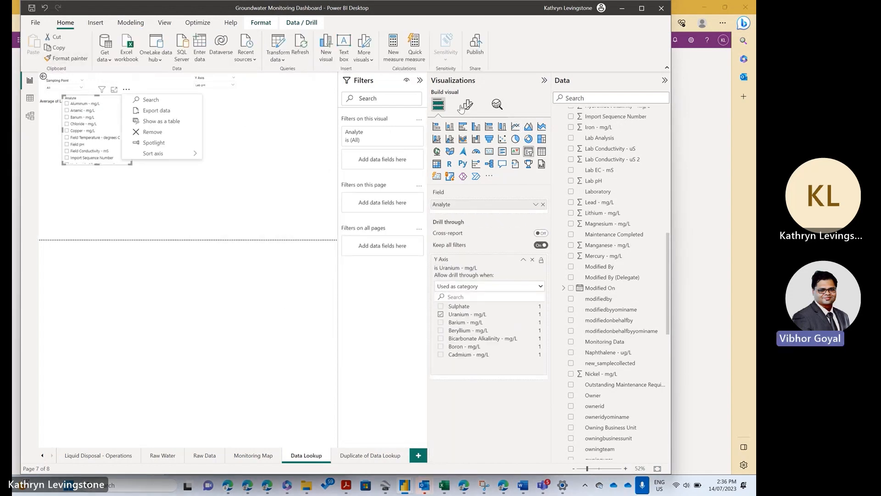
left_click(467, 107)
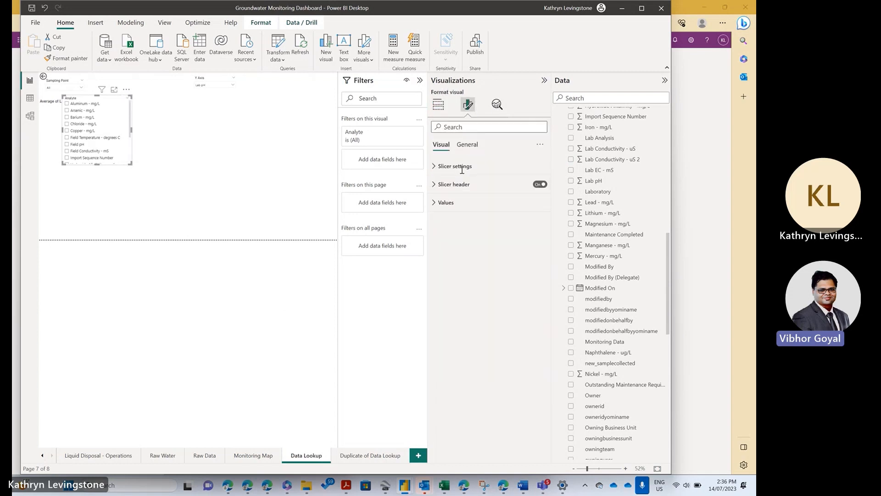
left_click(448, 166)
left_click(459, 211)
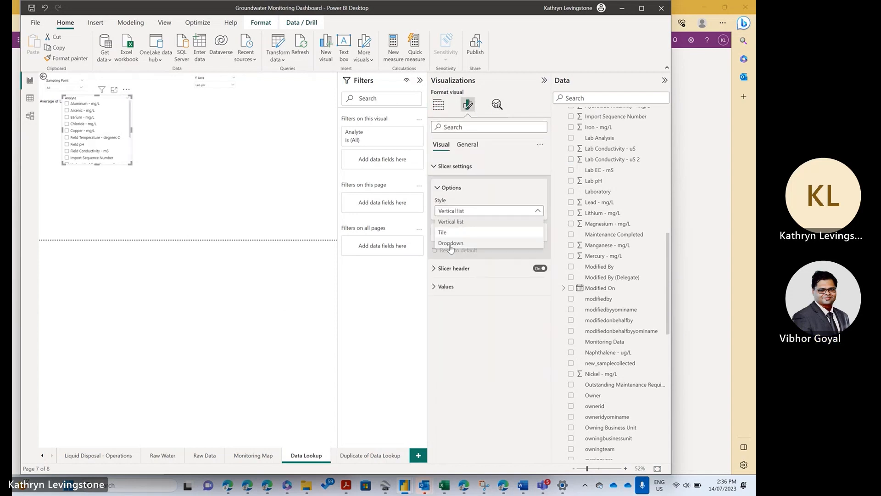
left_click(445, 241)
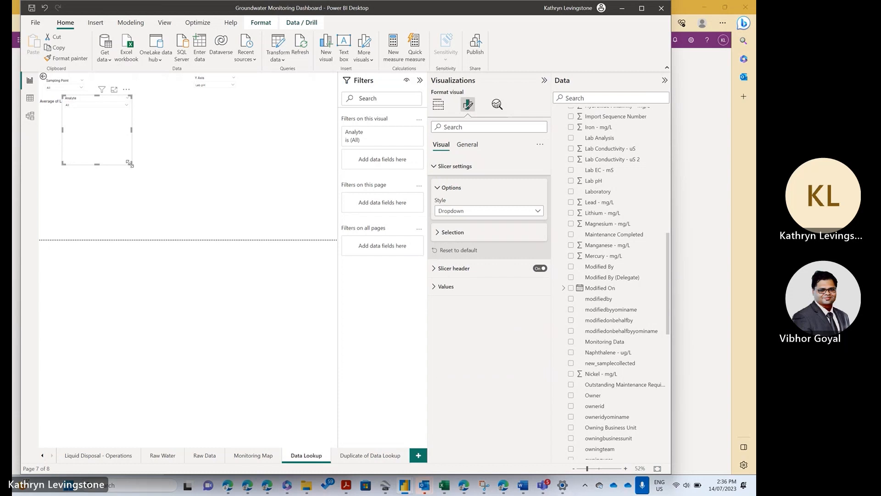
left_click_drag(131, 163, 301, 83)
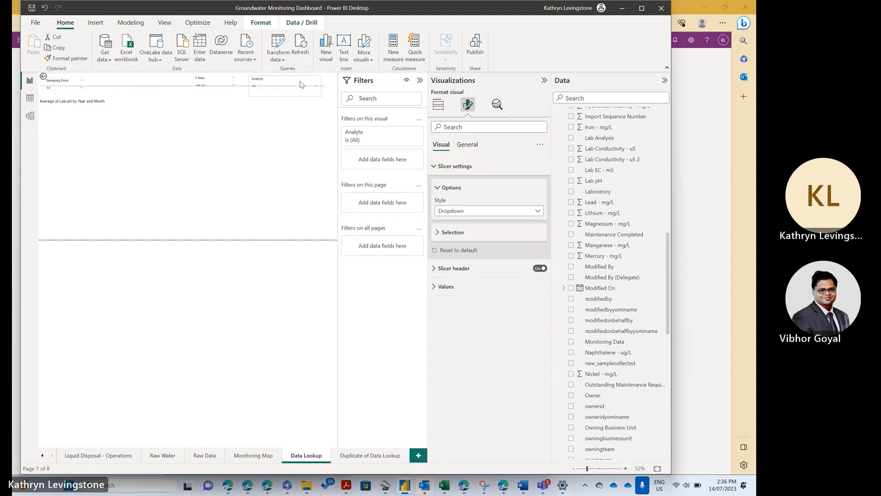
Step: Remove the Y Axis parameter from the line chart's Y-axis and clear Lab pH from the chart's fields
left_click(278, 121)
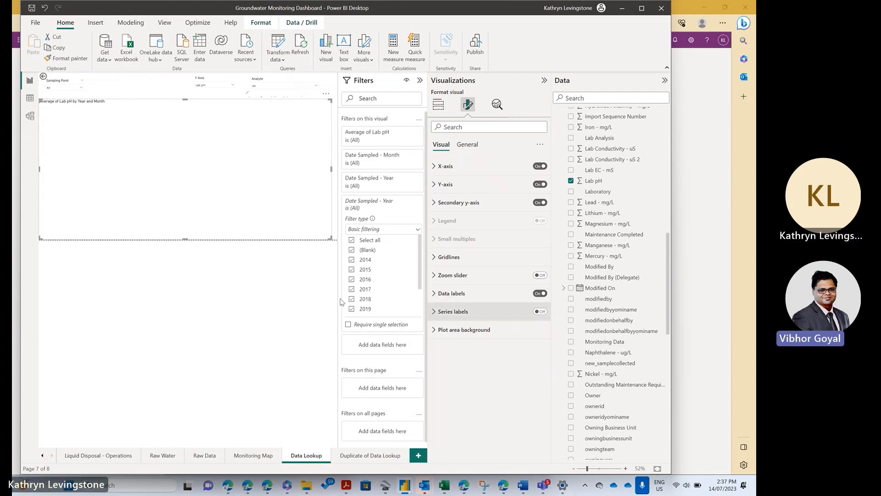
left_click(436, 168)
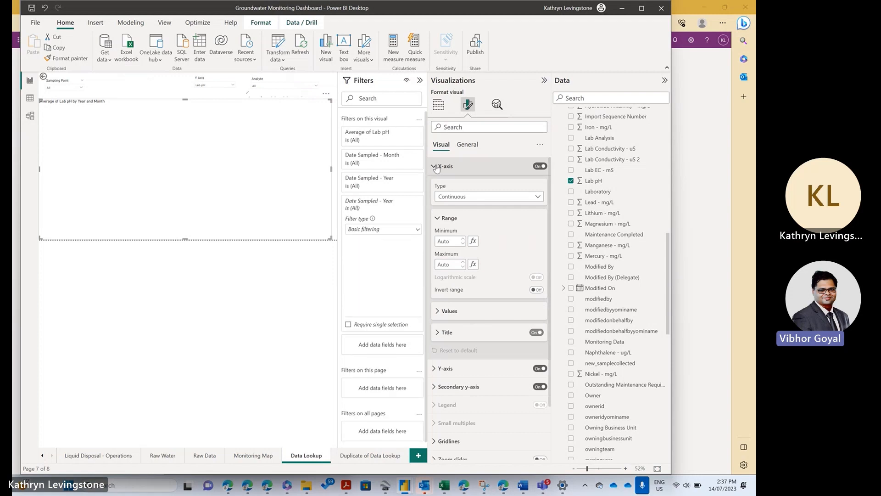
left_click(435, 107)
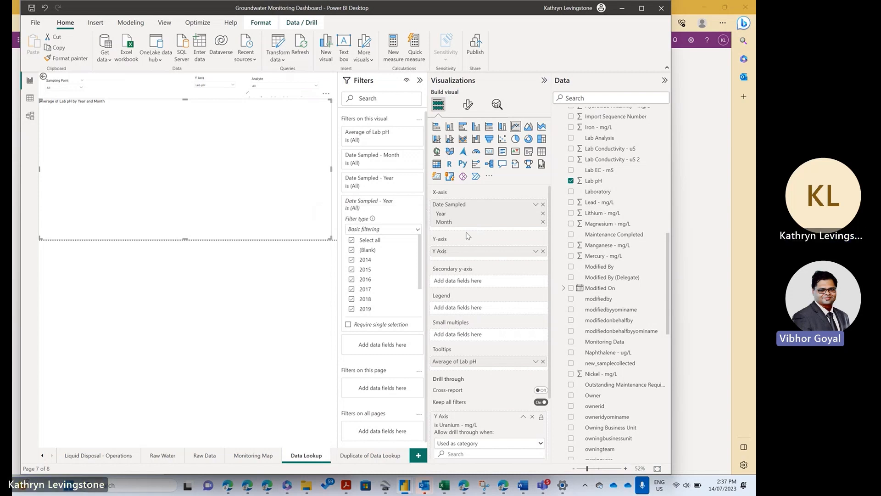
left_click(543, 252)
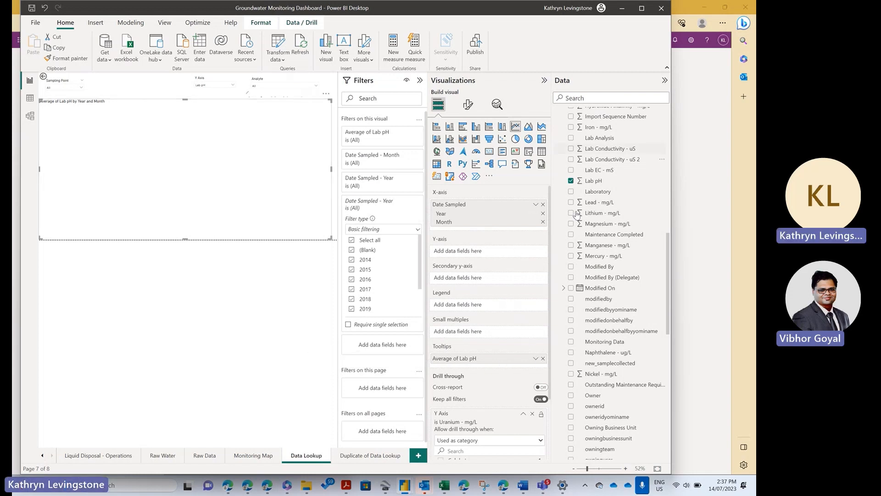
left_click(571, 182)
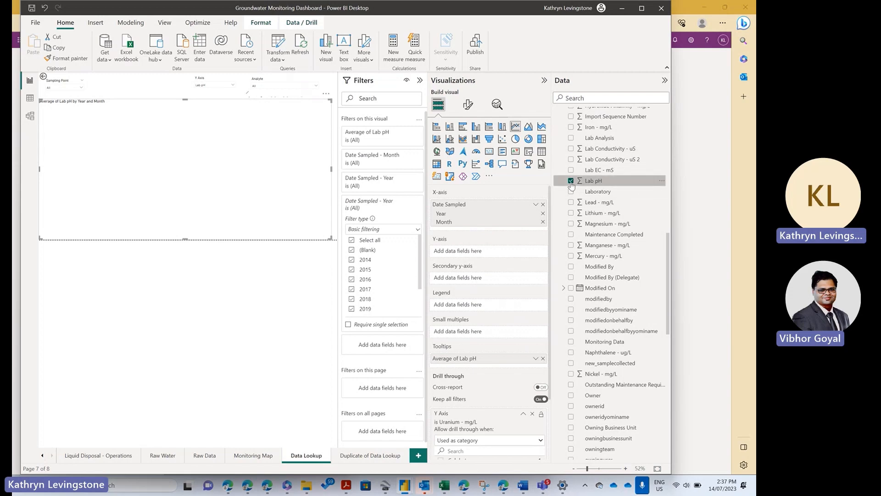
Step: Delete the Y Axis parameter table from the model
scroll(579, 193, "up", 10)
scroll(579, 197, "down", 5)
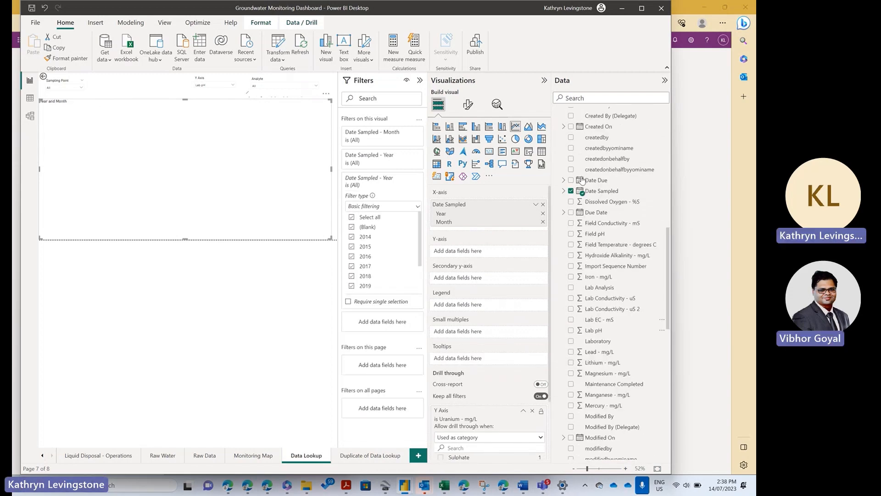
scroll(561, 197, "up", 4)
scroll(561, 198, "up", 3)
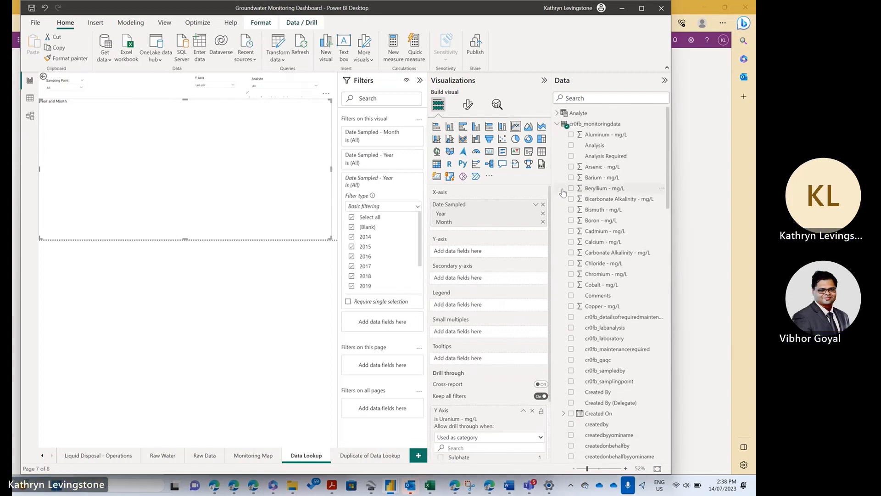
left_click(557, 124)
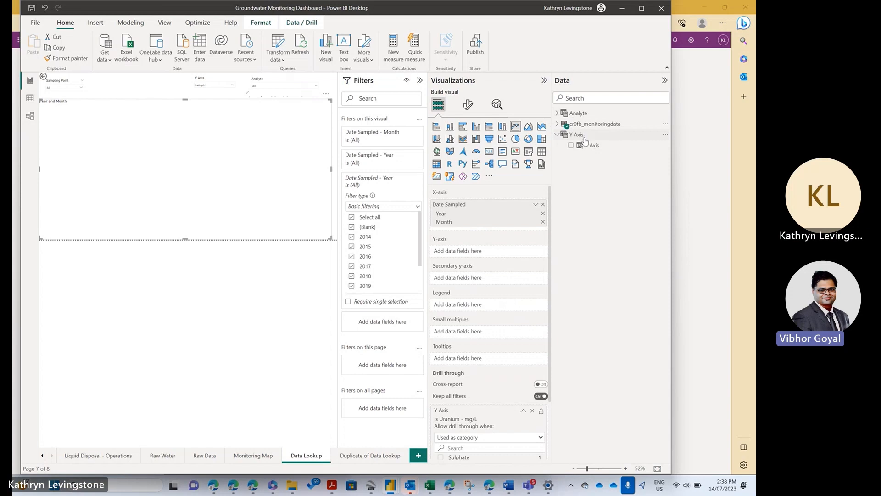
left_click(665, 145)
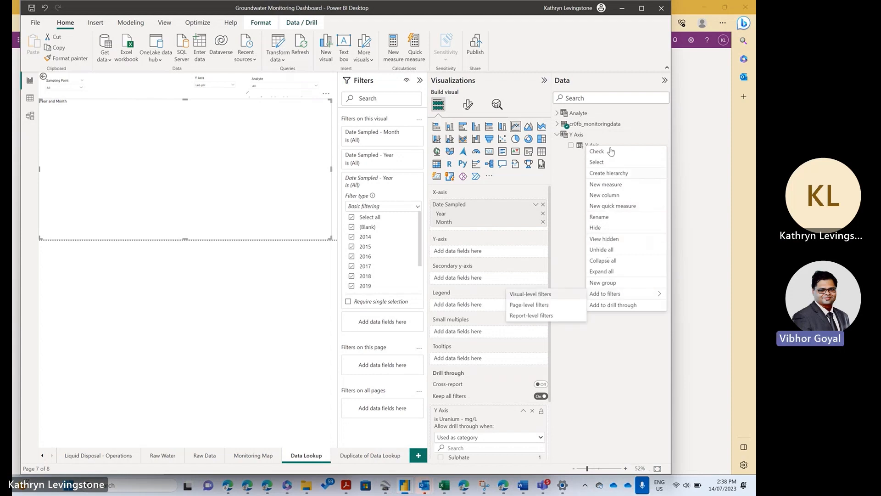
right_click(570, 147)
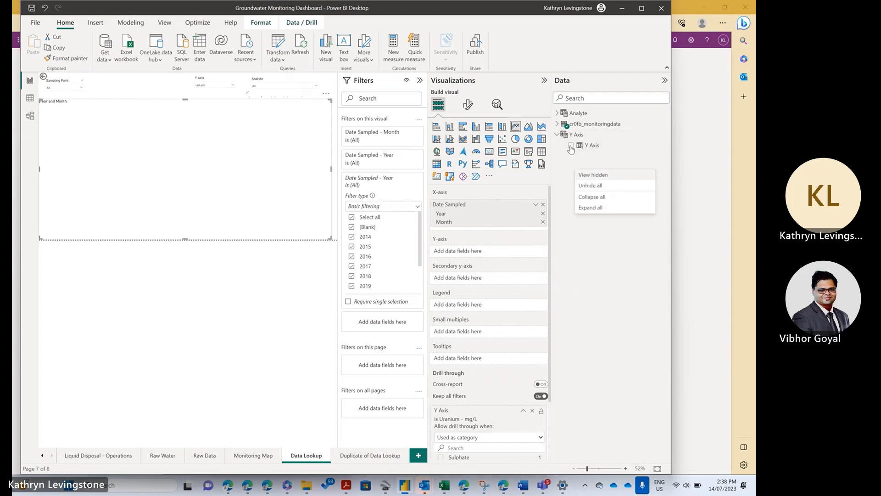
left_click(572, 145)
left_click(573, 146)
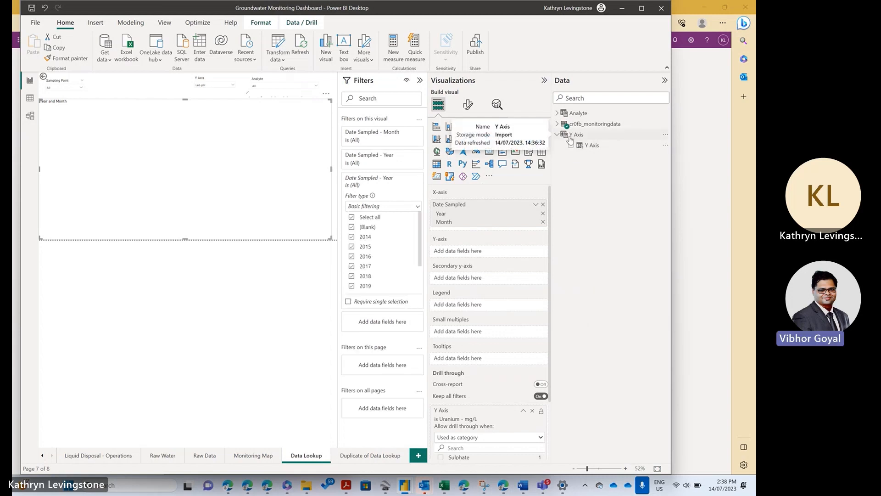
left_click(666, 135)
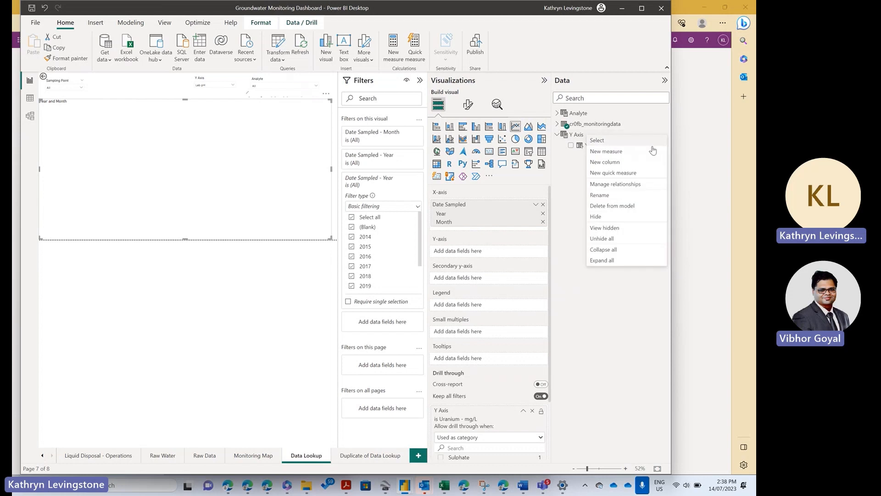
left_click(600, 206)
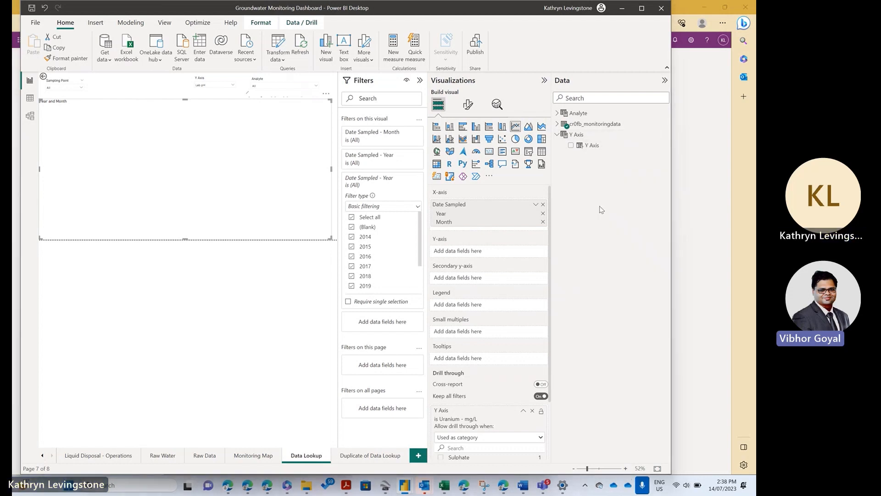
left_click(397, 258)
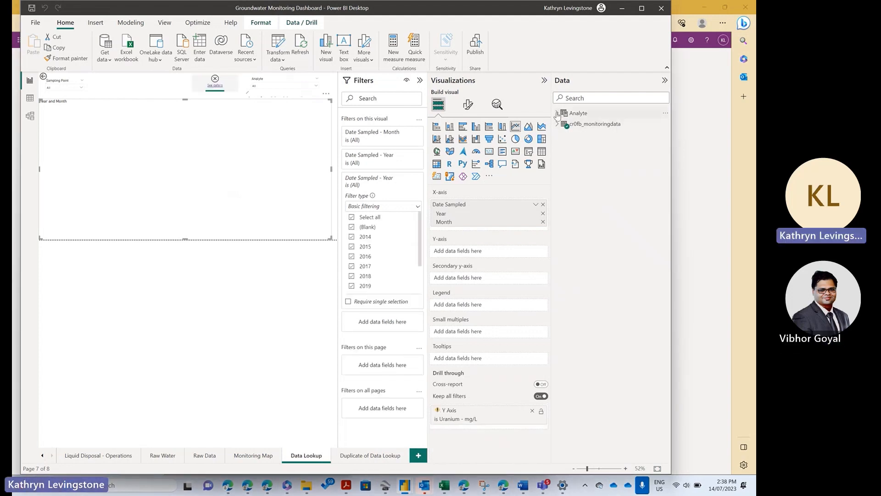
Step: Delete the Analyte parameter table from the model
left_click(664, 118)
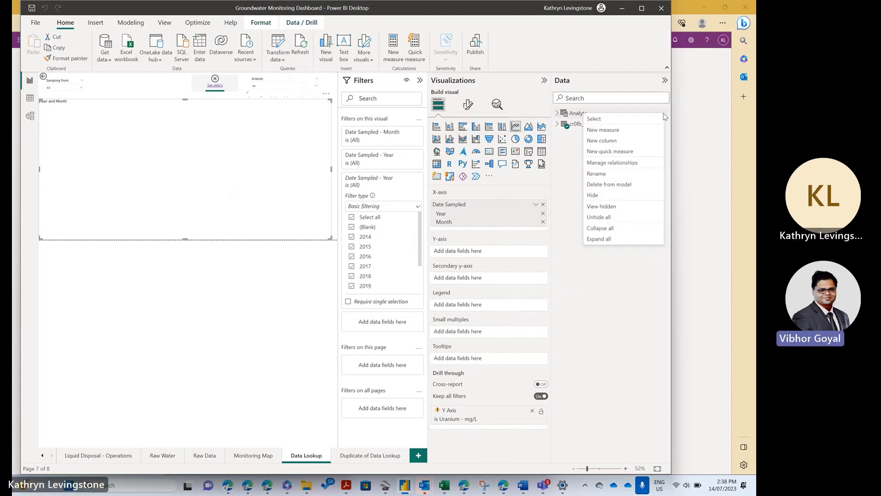
key("Escape")
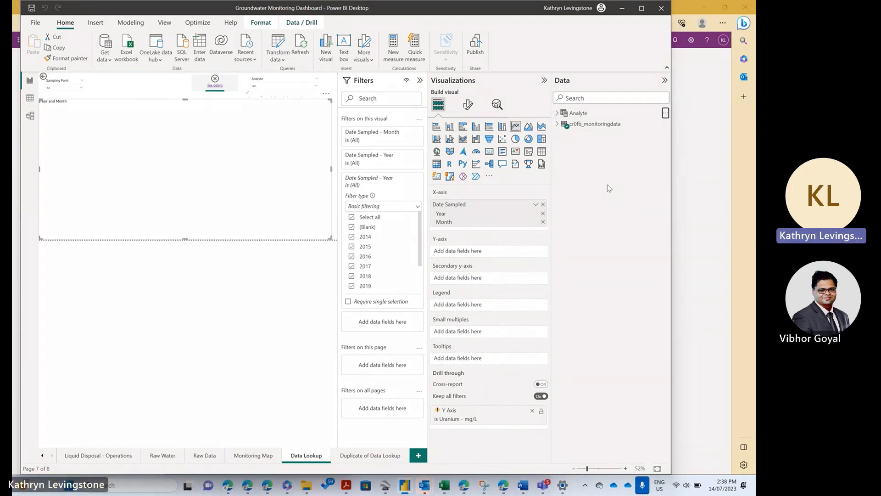
key("Delete")
left_click(397, 258)
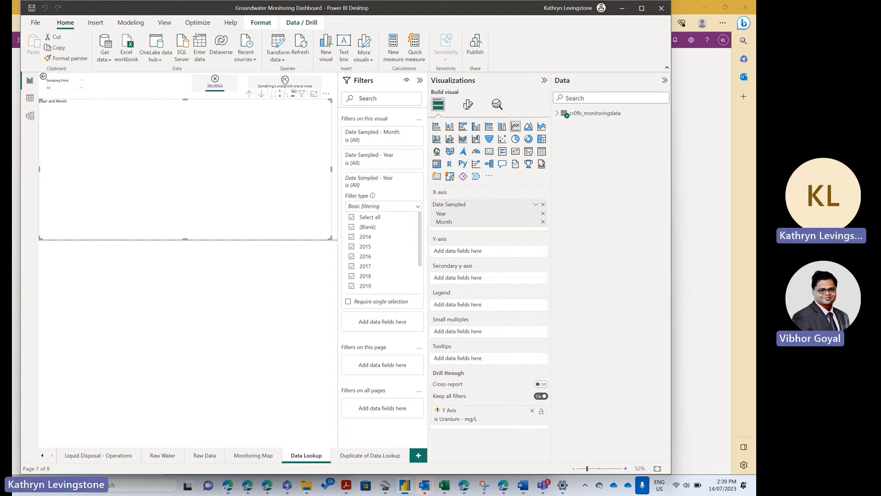
left_click(326, 95)
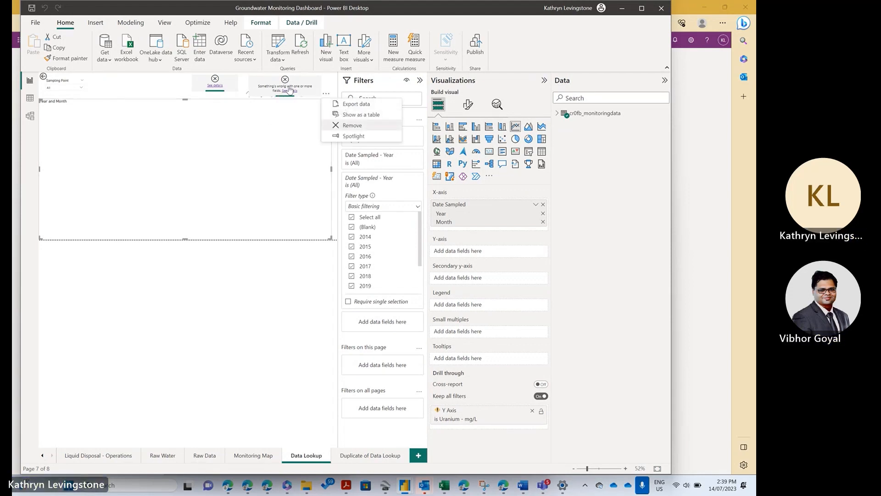
left_click(356, 125)
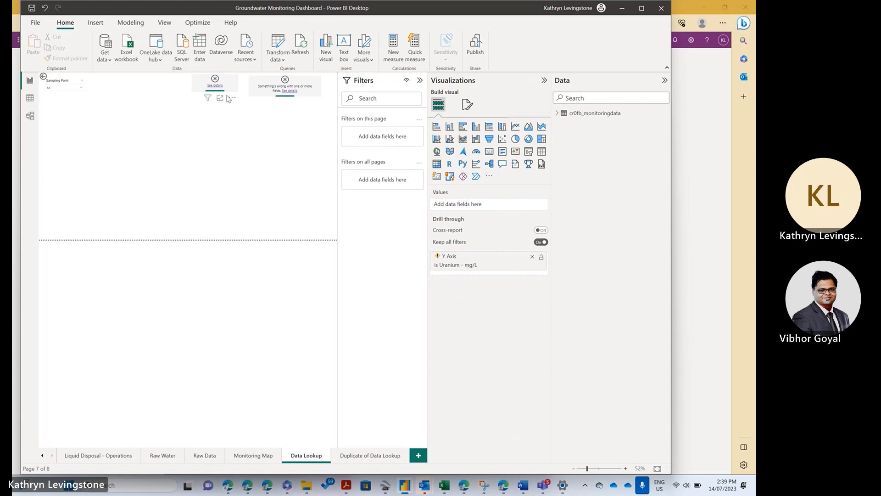
left_click(228, 98)
left_click(232, 98)
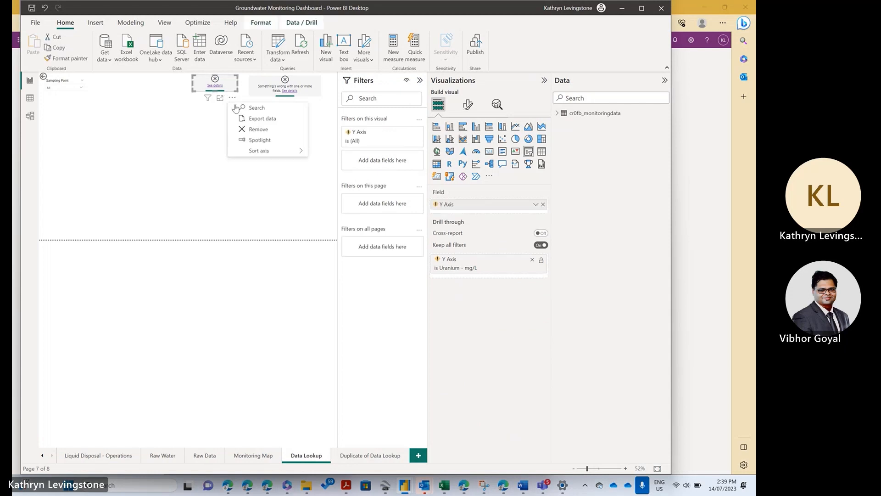
left_click(258, 129)
left_click(316, 105)
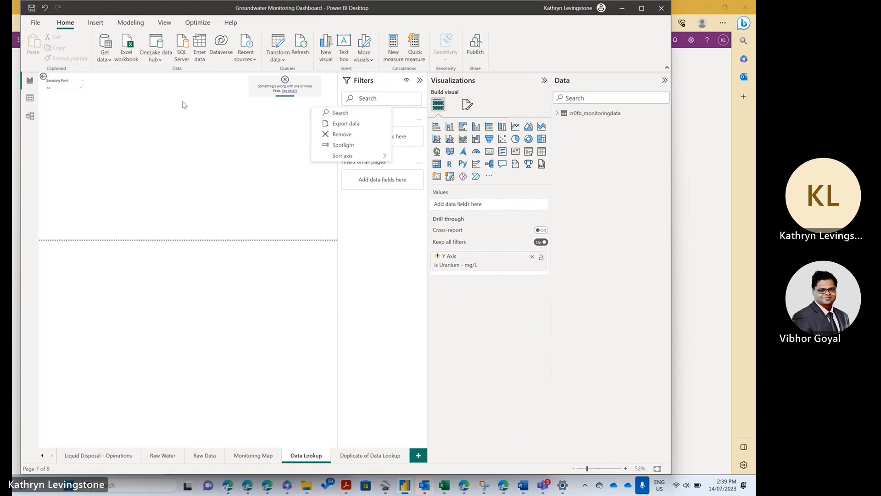
left_click(160, 133)
key("ctrl+z")
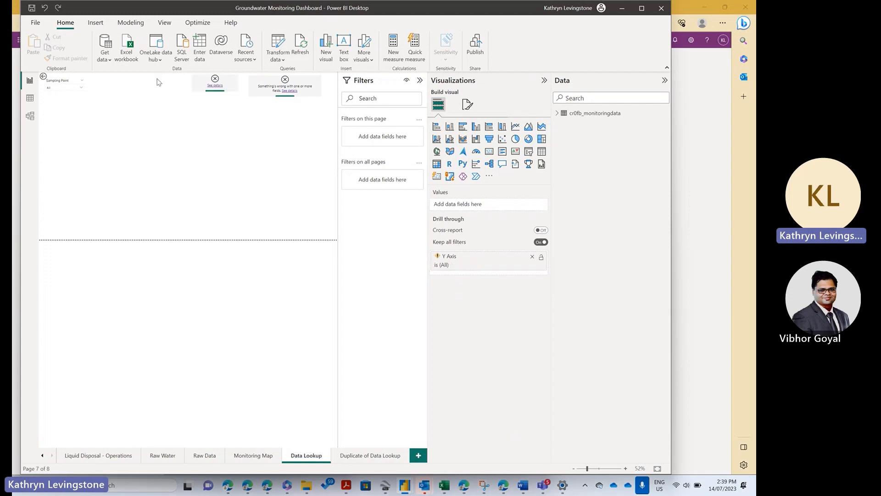
key("ctrl+z")
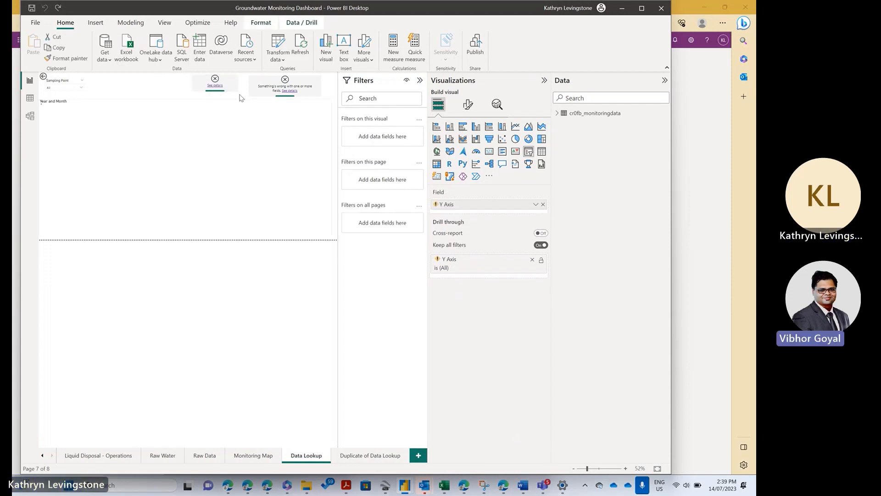
Step: Remove the broken Analyte and Y Axis slicers from the Data Lookup page, keeping the line chart
key("ctrl+y")
left_click(282, 98)
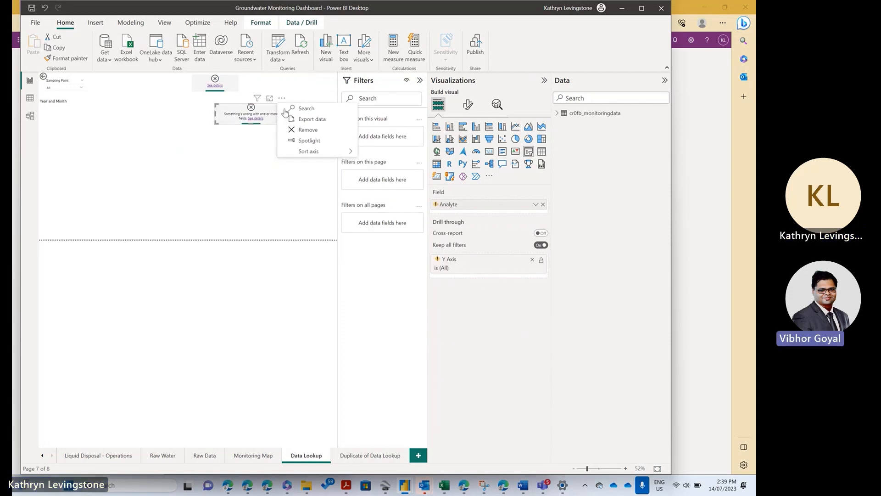
left_click(233, 88)
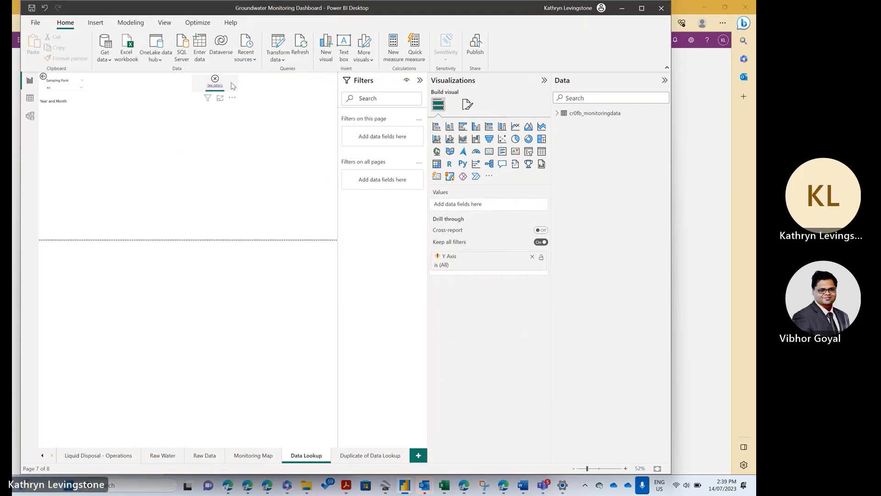
left_click(232, 97)
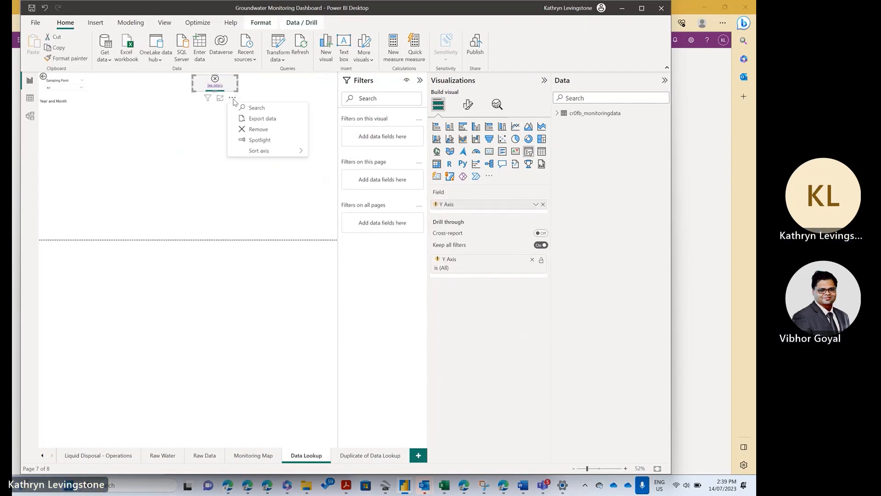
left_click(257, 129)
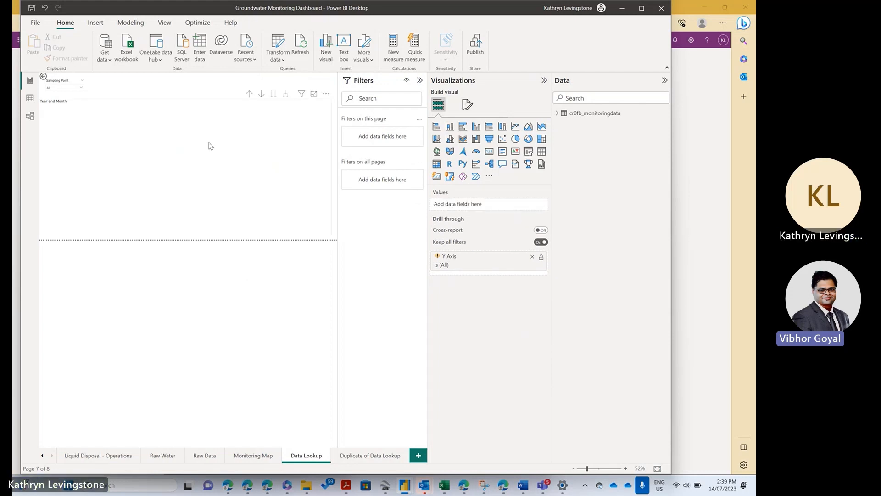
Step: Enlarge the report canvas and remove the Y Axis drill-through field from the page
left_click(420, 80)
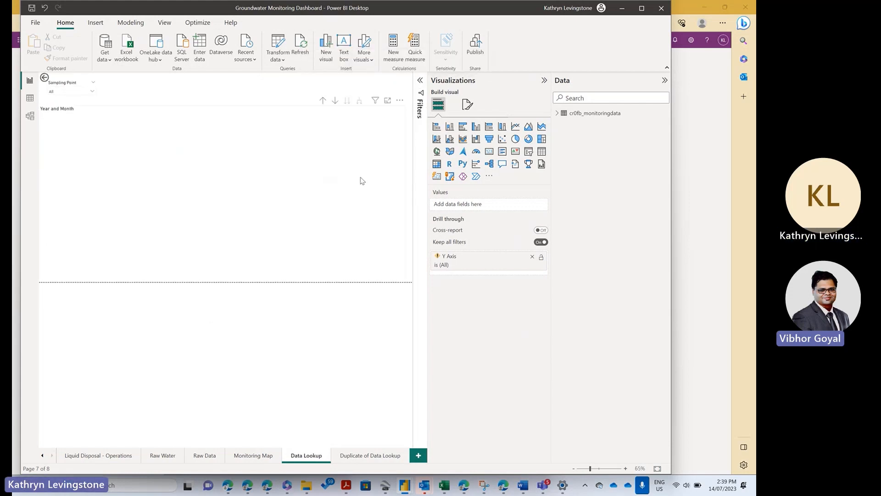
left_click(642, 9)
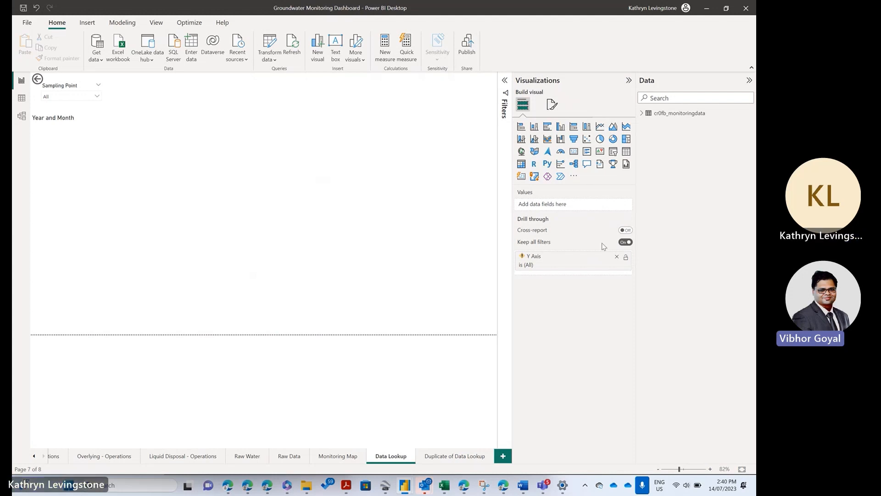
left_click(617, 256)
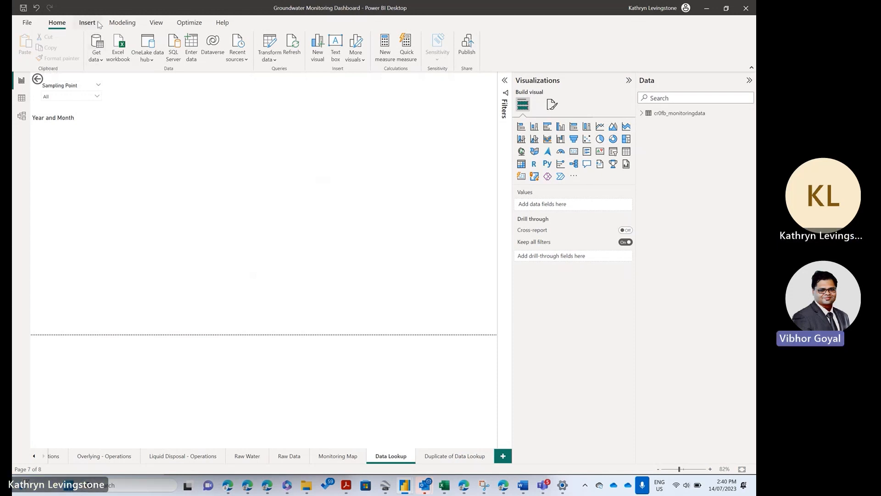
Step: Add a new measure named average Lab pH to the cr0fb_monitoringdata table
left_click(642, 114)
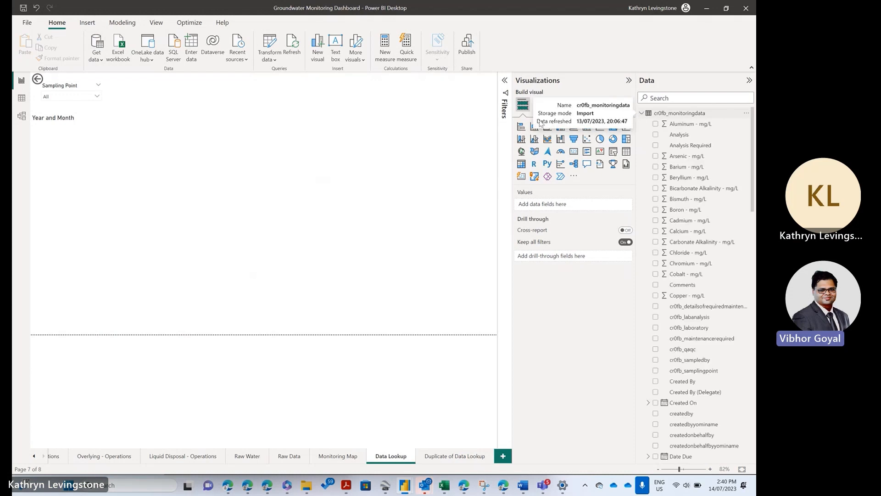
left_click(19, 101)
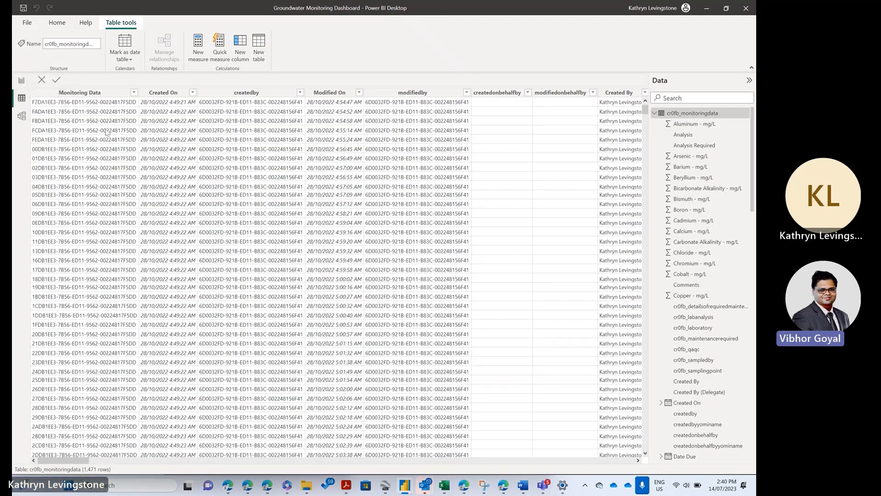
left_click(25, 87)
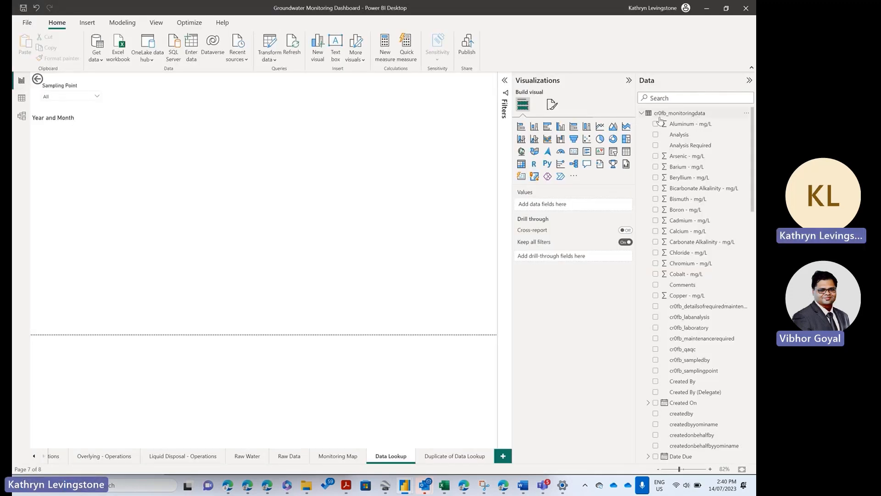
left_click(747, 115)
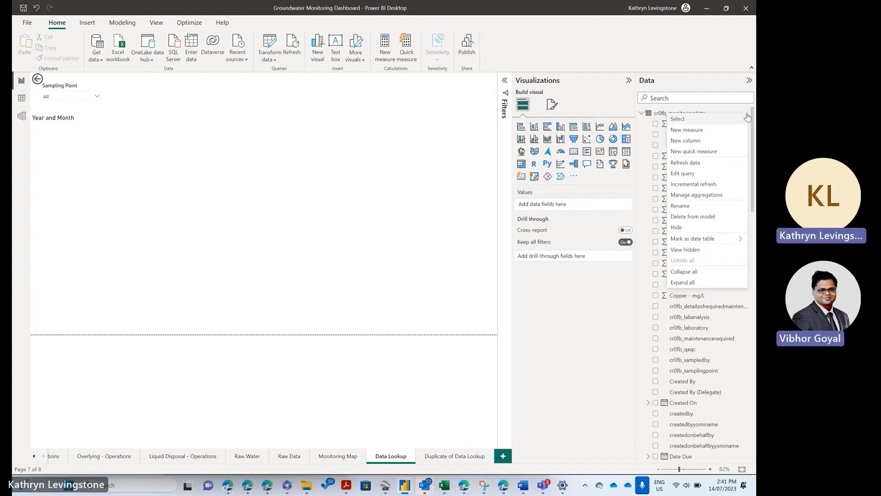
left_click(723, 134)
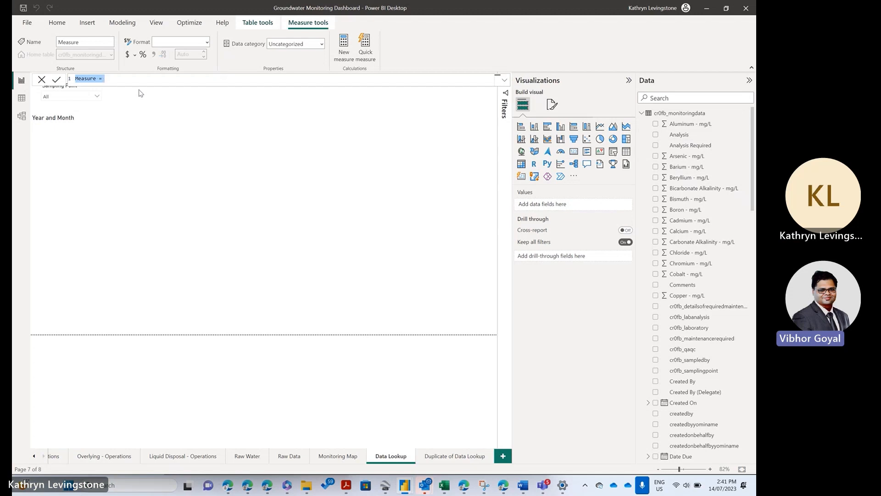
type("average L")
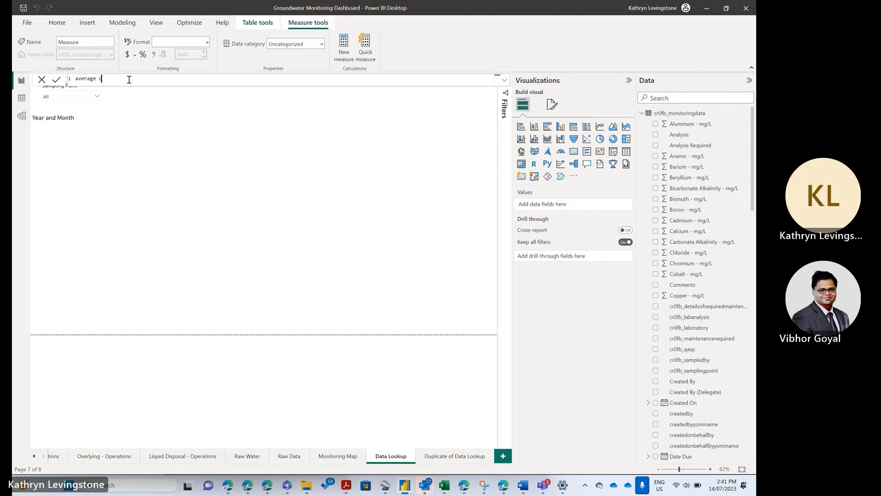
type("ab pH =")
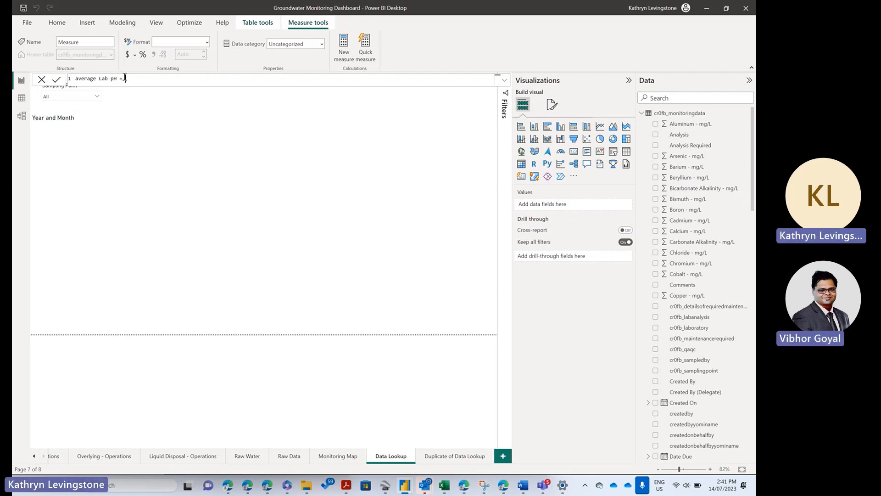
type(" aver")
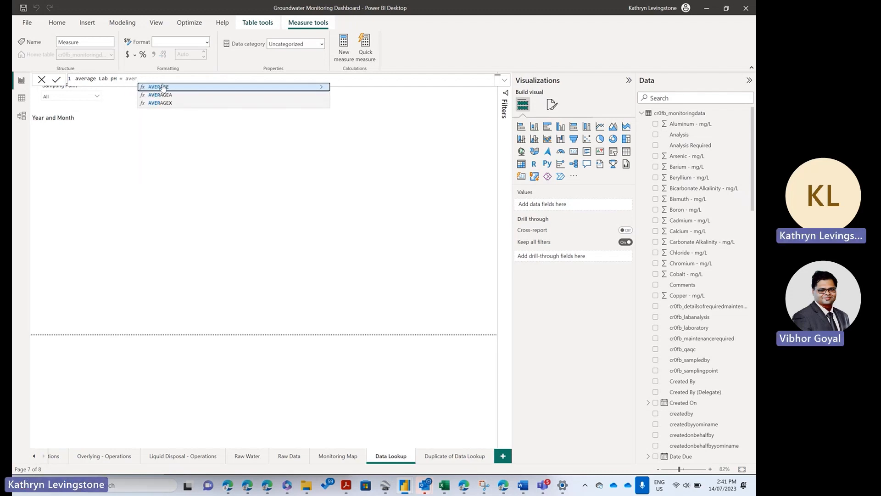
Step: Define the average Lab pH measure as AVERAGE(cr0fb_monitoringdata[Lab pH])
key("Tab")
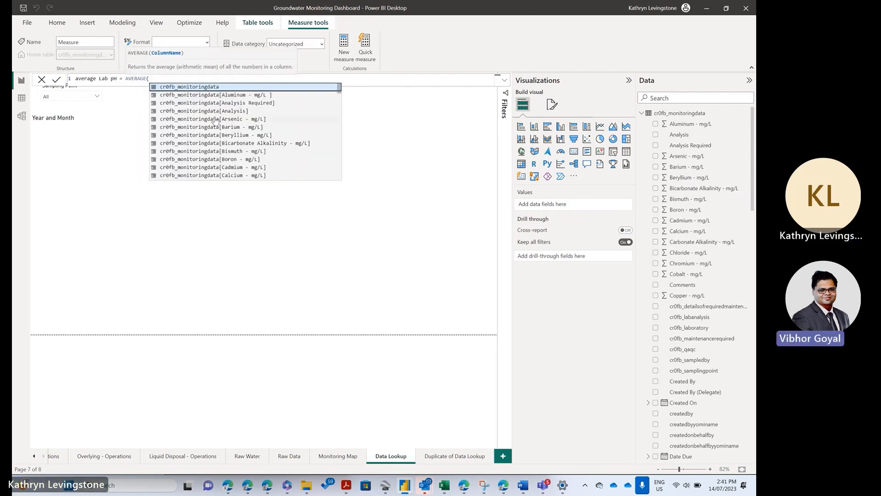
scroll(213, 134, "down", 10)
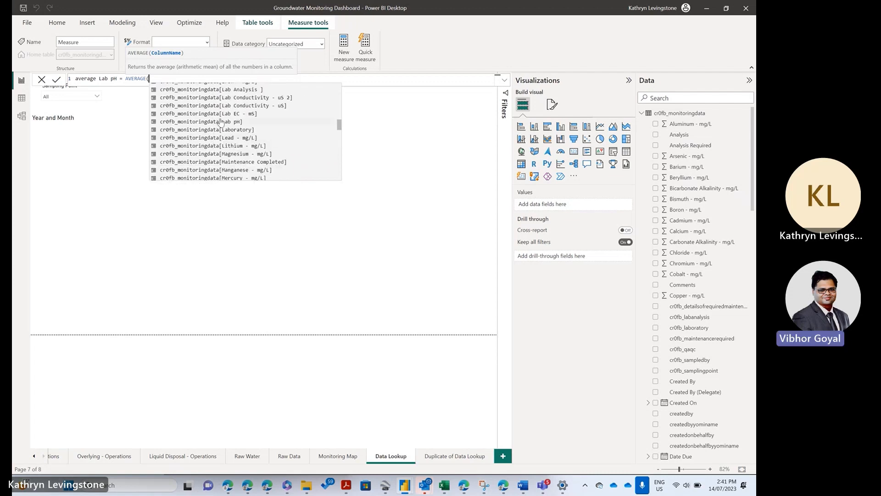
double_click(212, 122)
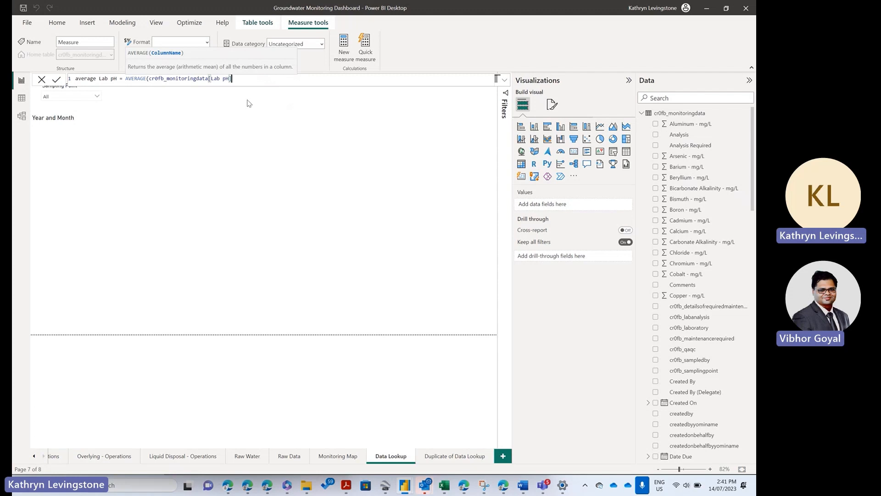
type(")")
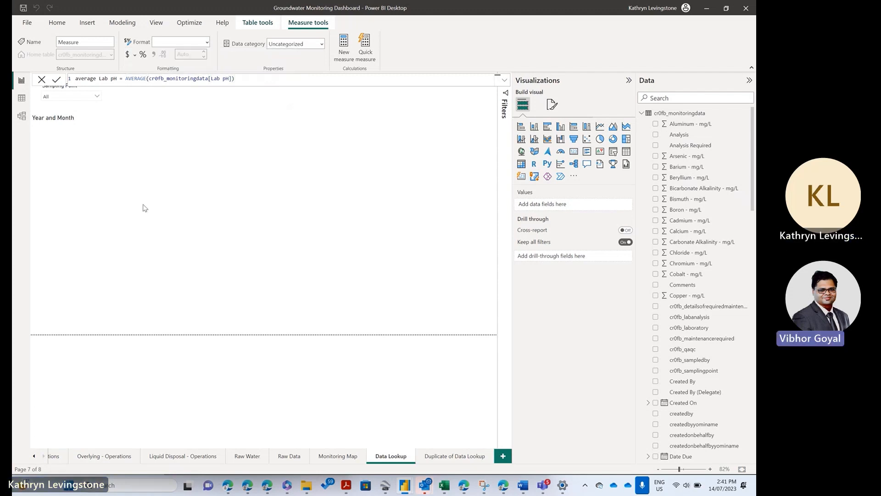
key("Return")
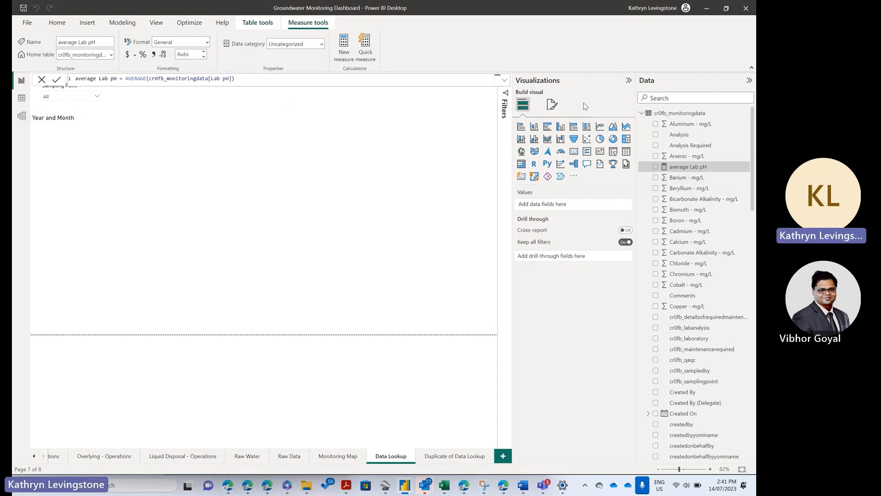
Step: Start another new measure in the cr0fb_monitoringdata table
left_click(63, 23)
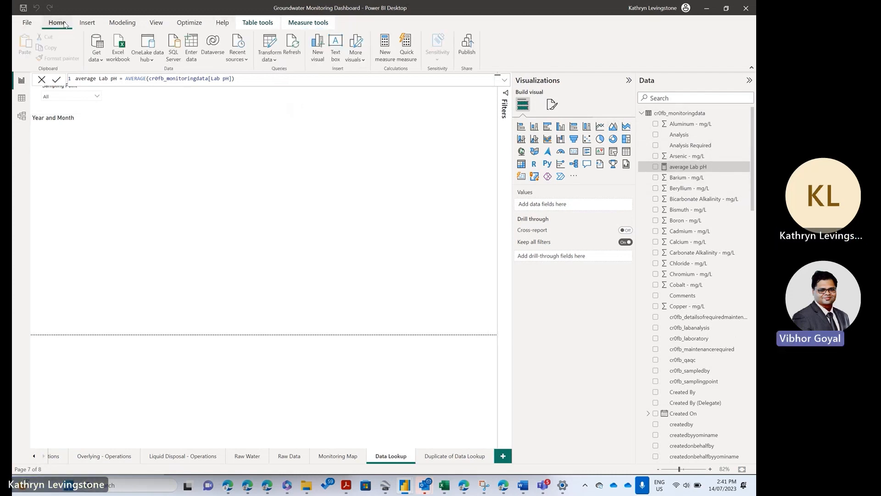
left_click(746, 114)
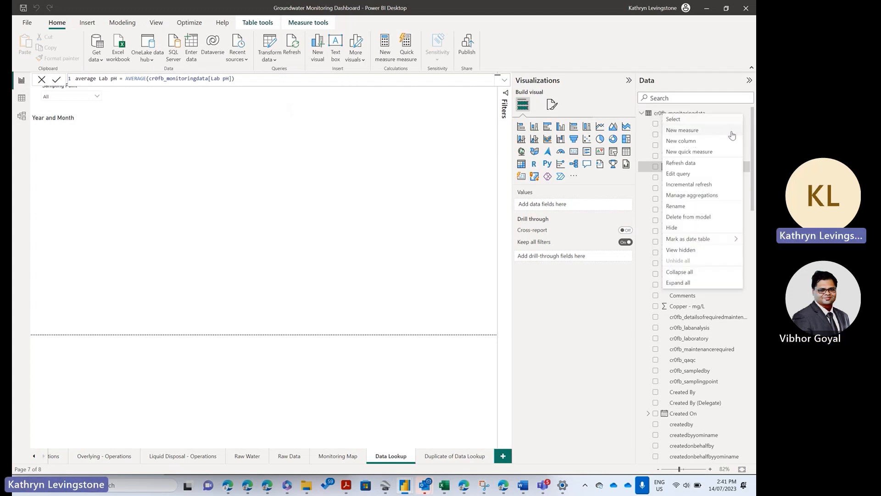
left_click(703, 132)
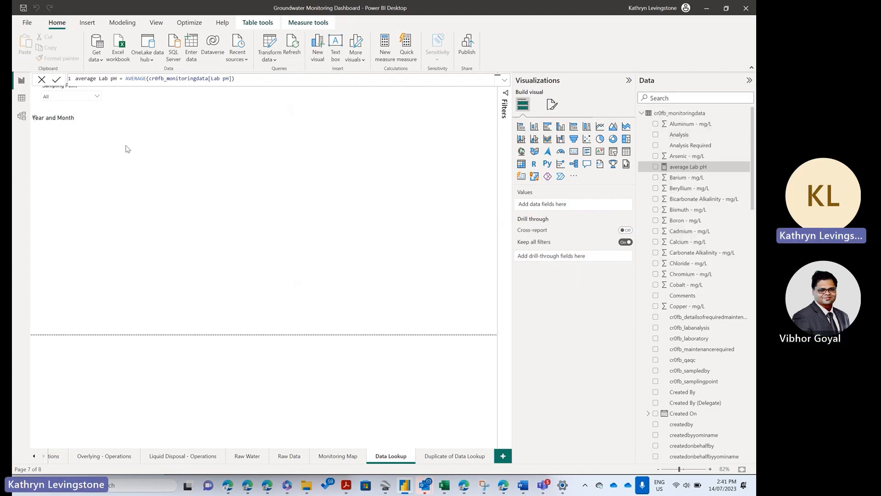
left_click(114, 80)
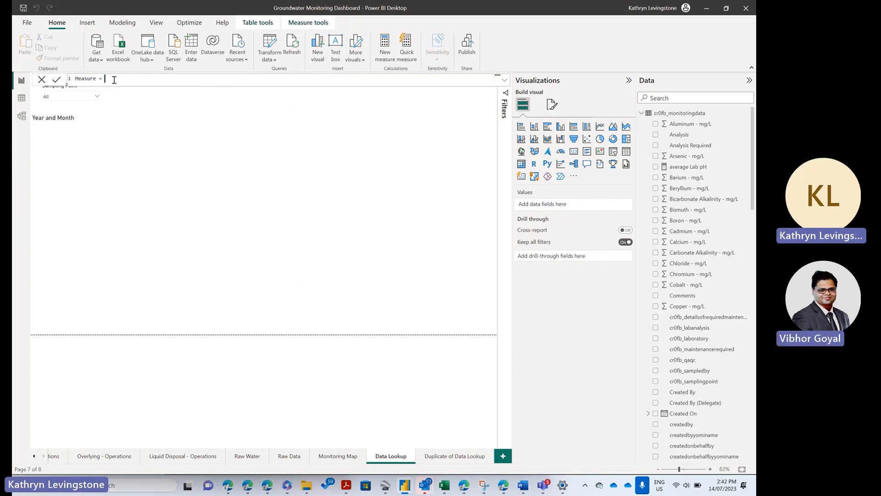
type("Avera")
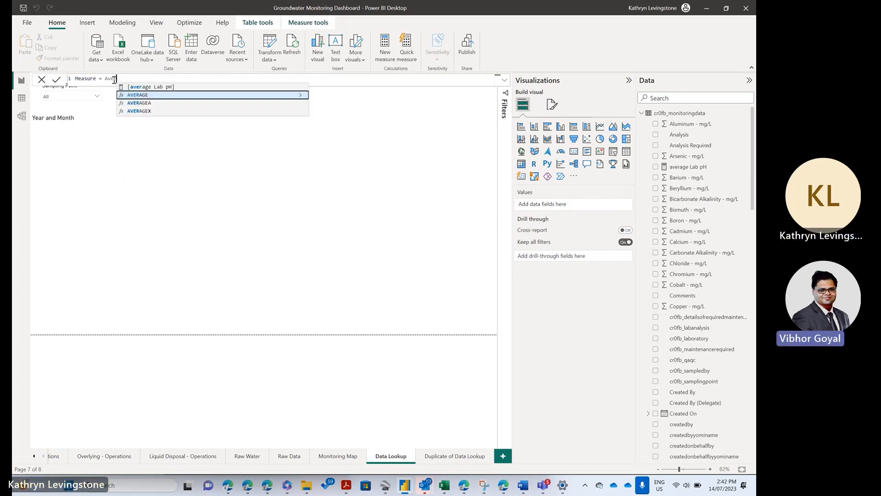
type("ge ")
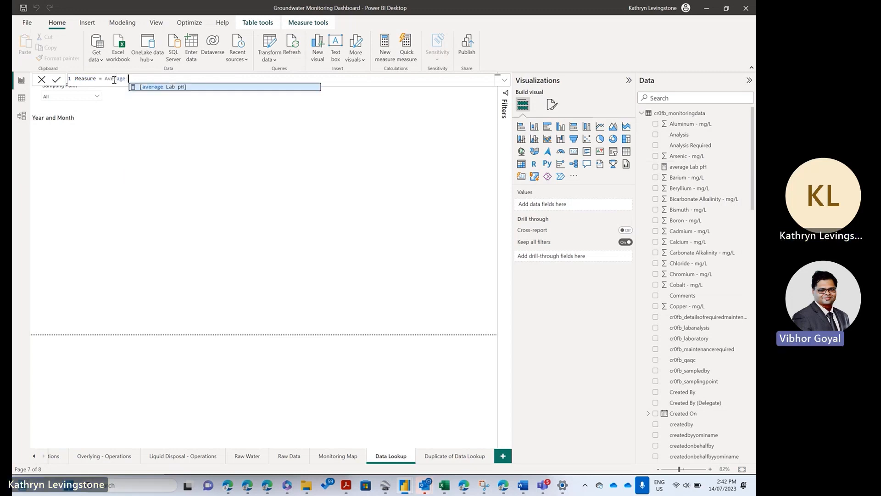
type("Field pH")
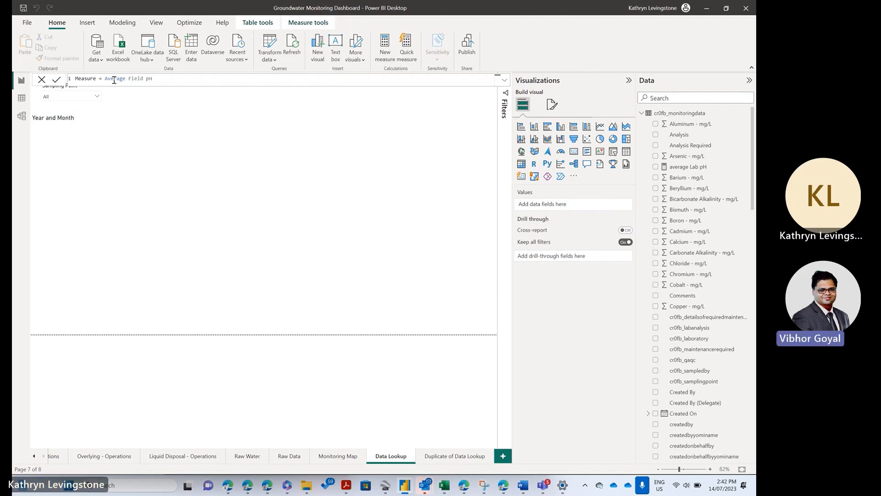
double_click(78, 78)
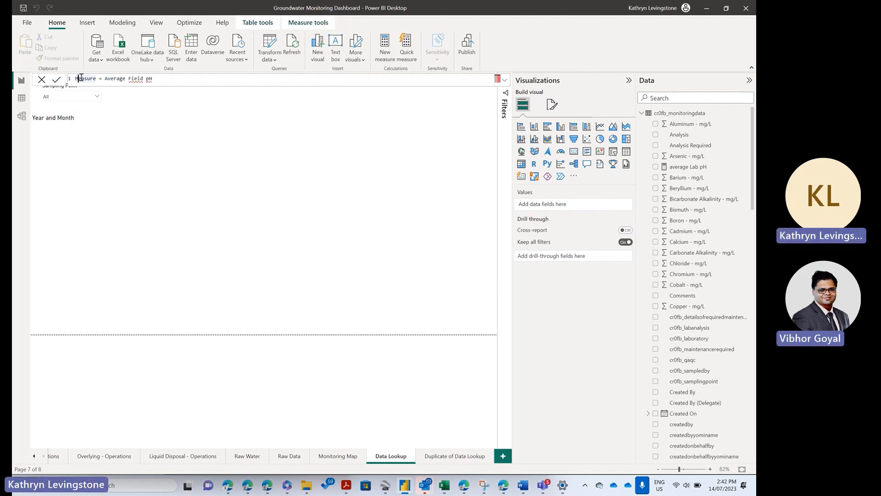
left_click_drag(81, 78, 172, 80)
key("BackSpace")
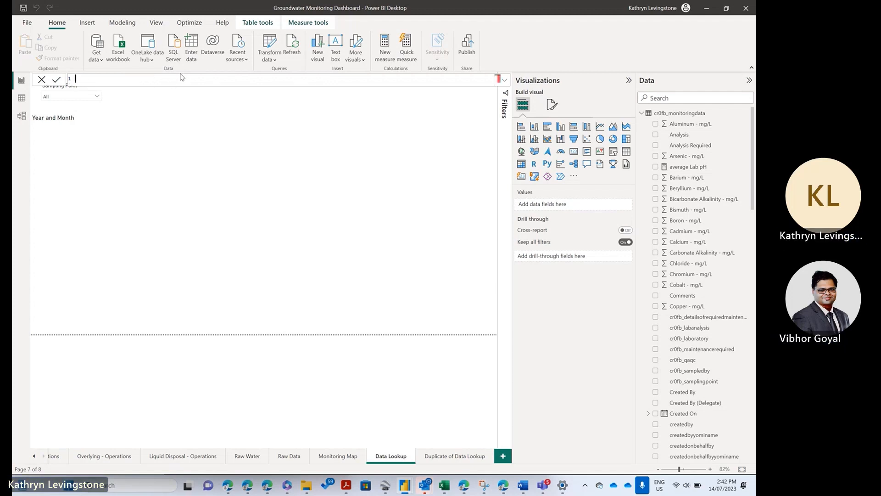
Step: Name the measure Average Field pH and define it as AVERAGE(cr0fb_monitoringdata[Field pH])
type("Average Field pH = av")
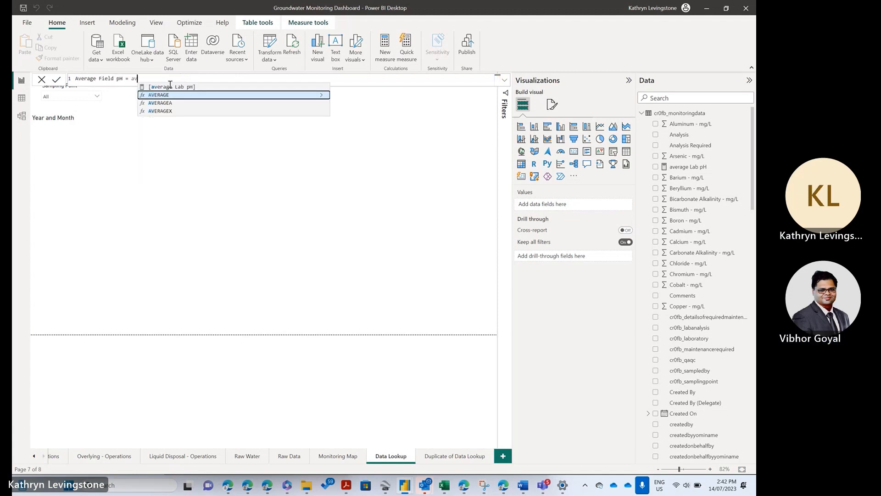
left_click(162, 95)
scroll(202, 133, "down", 8)
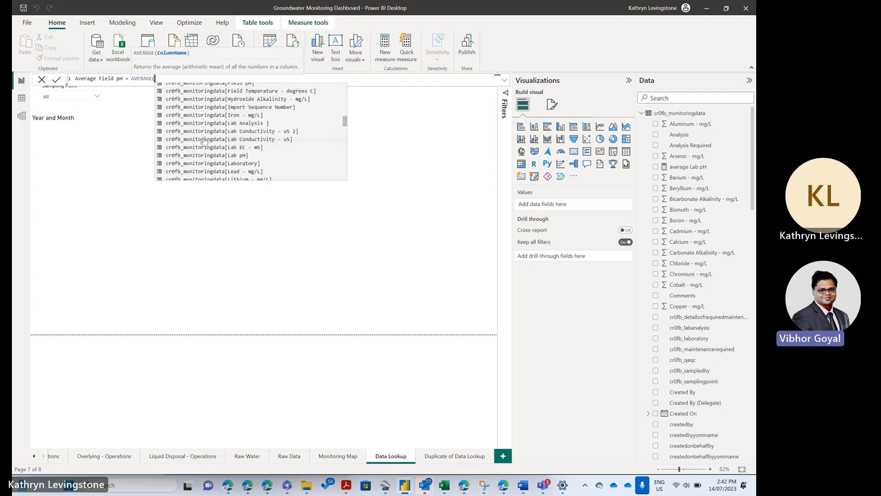
left_click(209, 117)
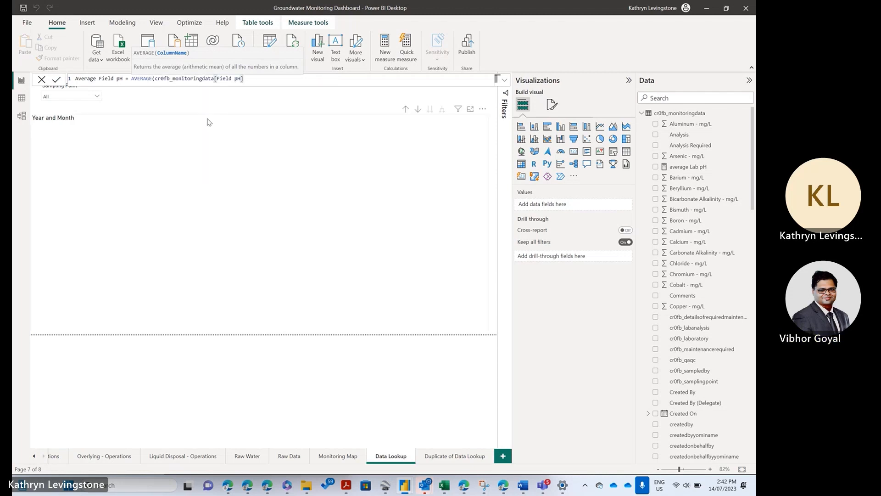
type(")")
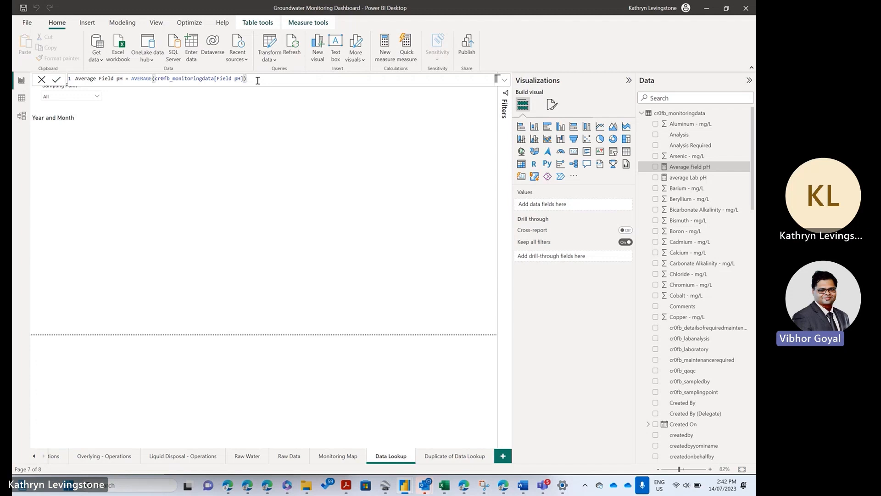
key("shift+Return")
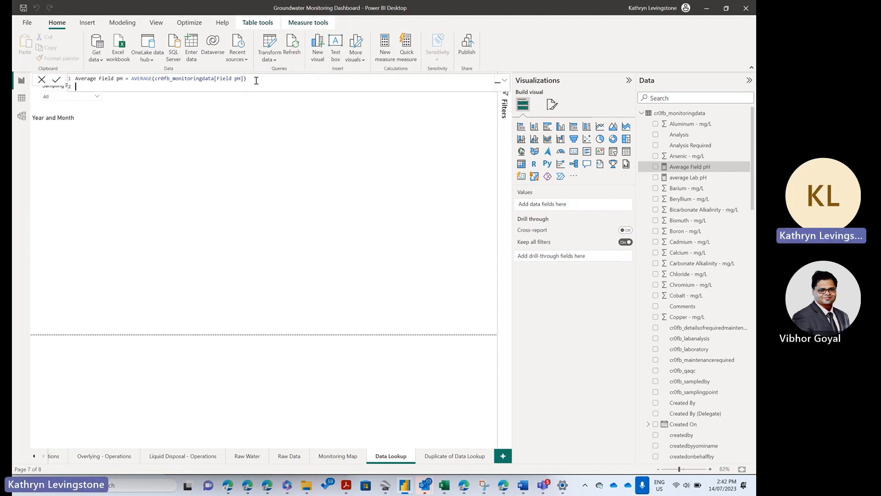
key("BackSpace")
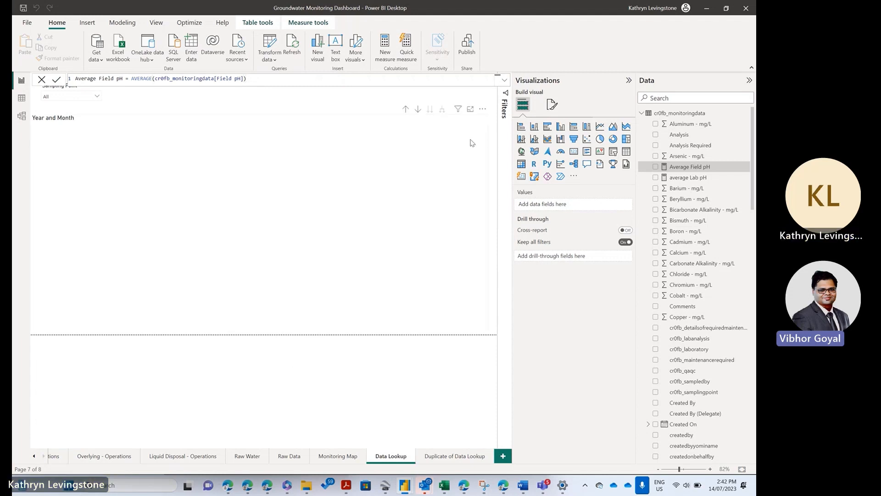
left_click(505, 83)
left_click(505, 83)
left_click(338, 346)
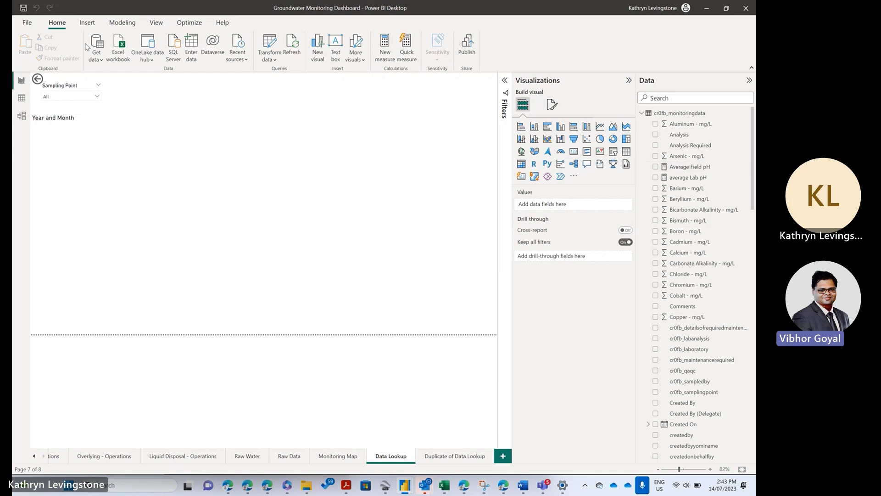
Step: Create a fields parameter named Parameter from the Average Field pH and average Lab pH measures, with its slicer on the page
left_click(123, 23)
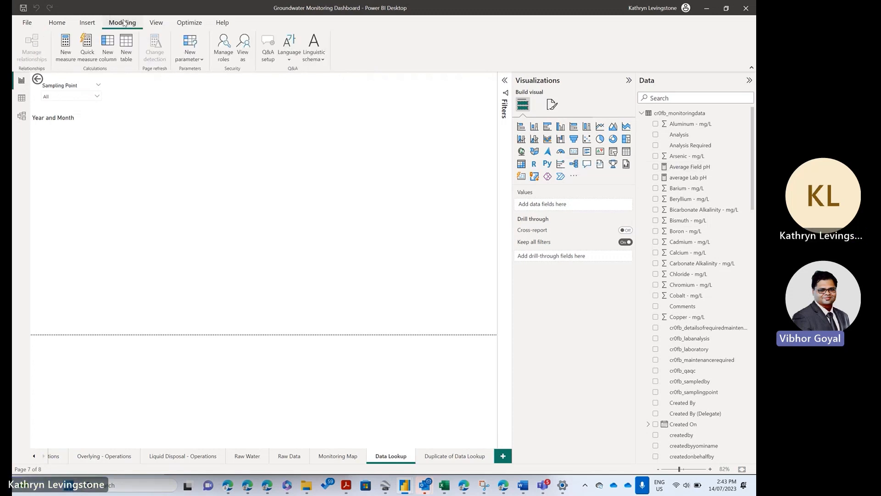
left_click(190, 56)
left_click(181, 91)
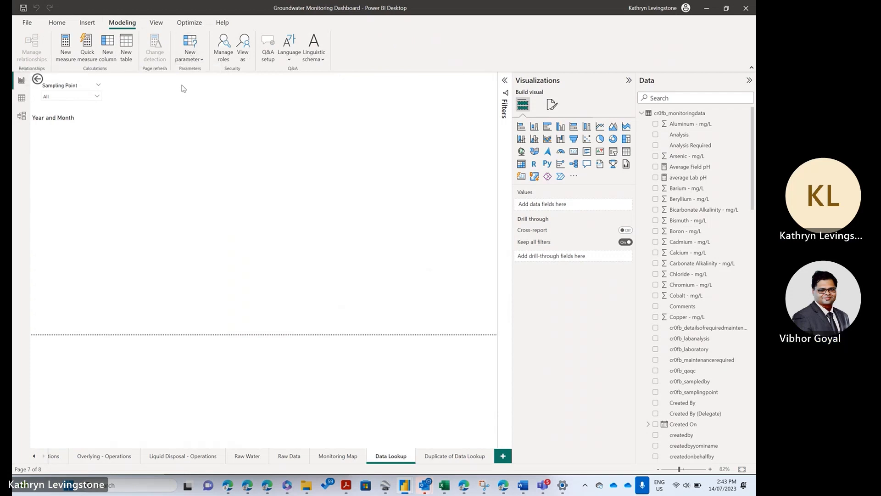
left_click(284, 182)
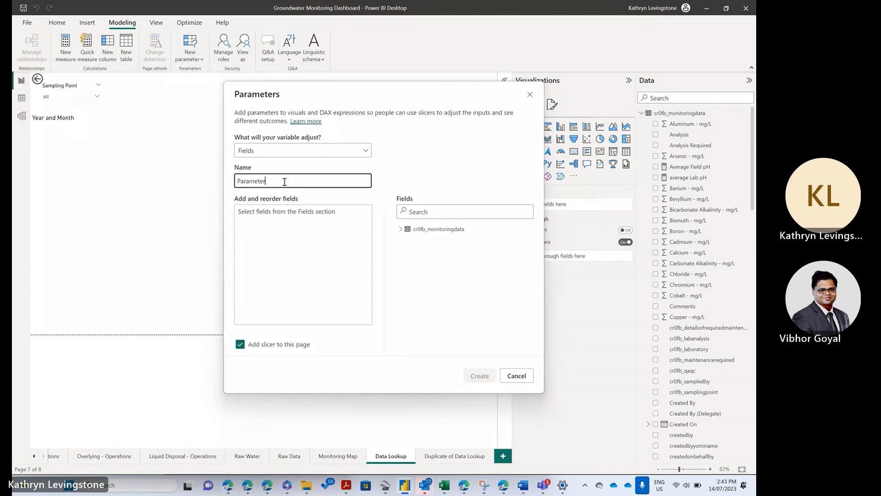
left_click(400, 228)
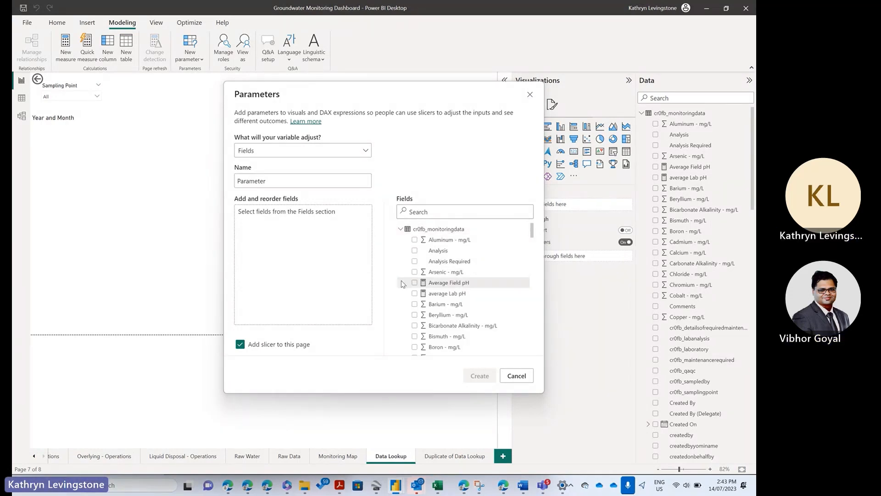
left_click(415, 282)
left_click(415, 292)
left_click(479, 375)
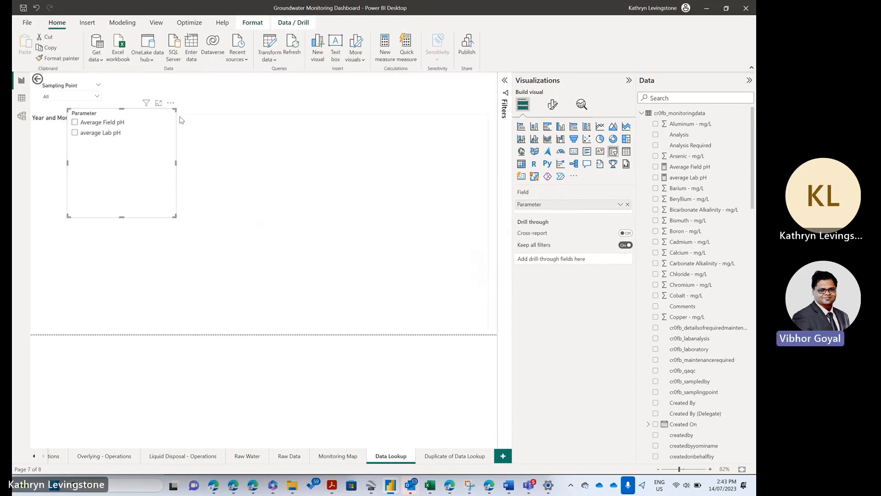
Step: Select Average Field pH in the Parameter slicer, shrink the slicer to fit its two options, and place it beside the Sampling Point slicer
left_click(553, 105)
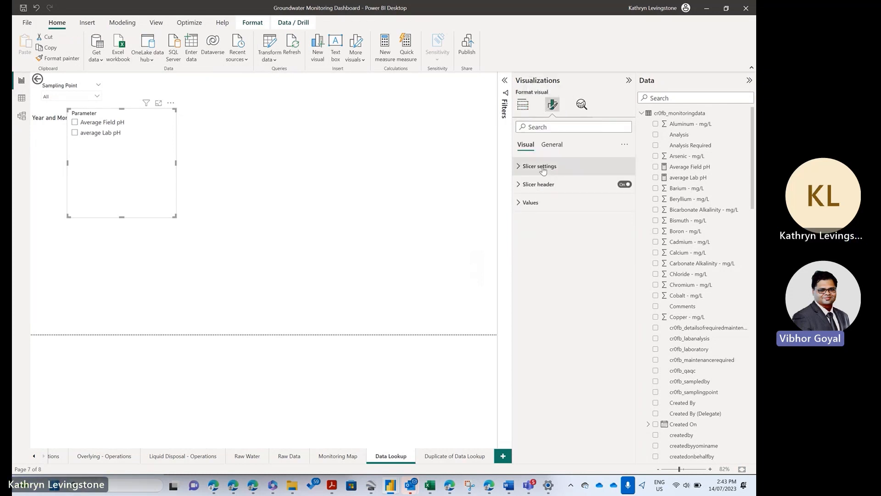
left_click(76, 124)
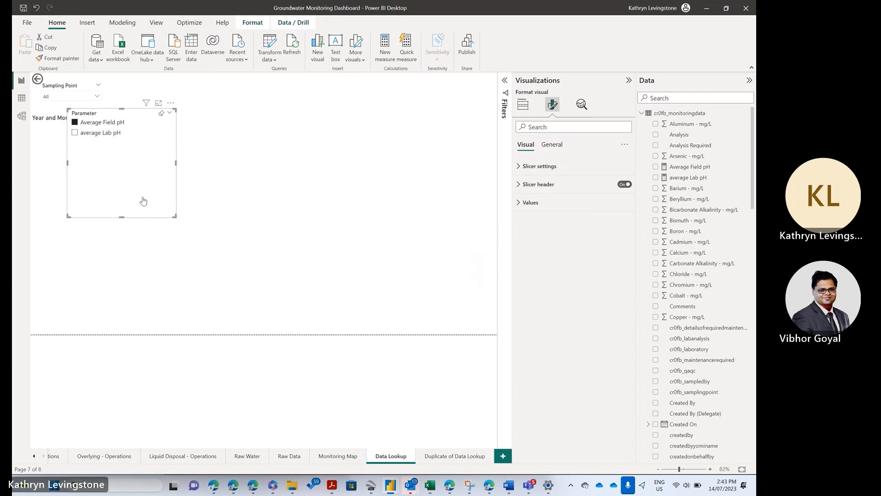
left_click_drag(173, 216, 140, 142)
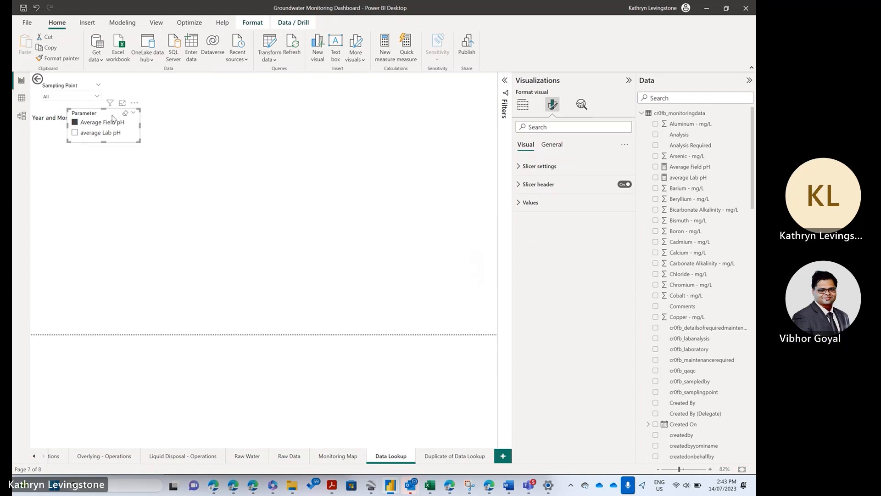
left_click_drag(103, 120, 202, 93)
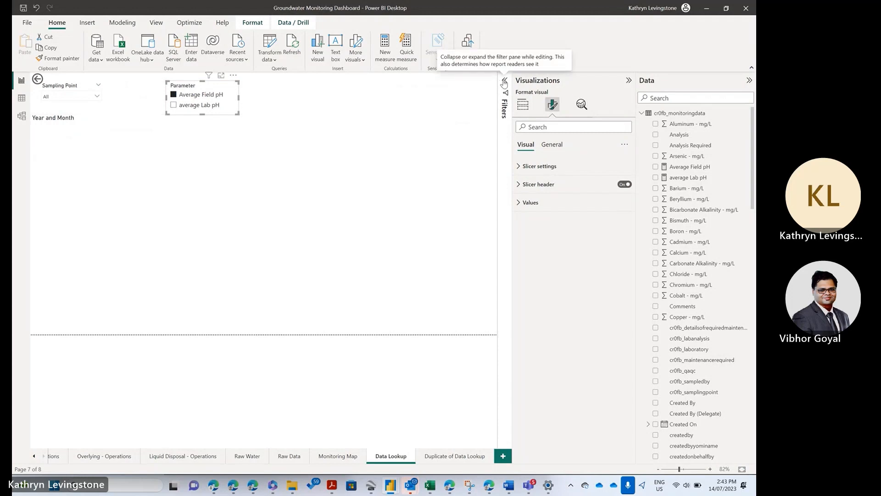
Step: Add the Parameter field from the Parameter table to the y-axis of the empty Year and Month line chart
left_click(524, 106)
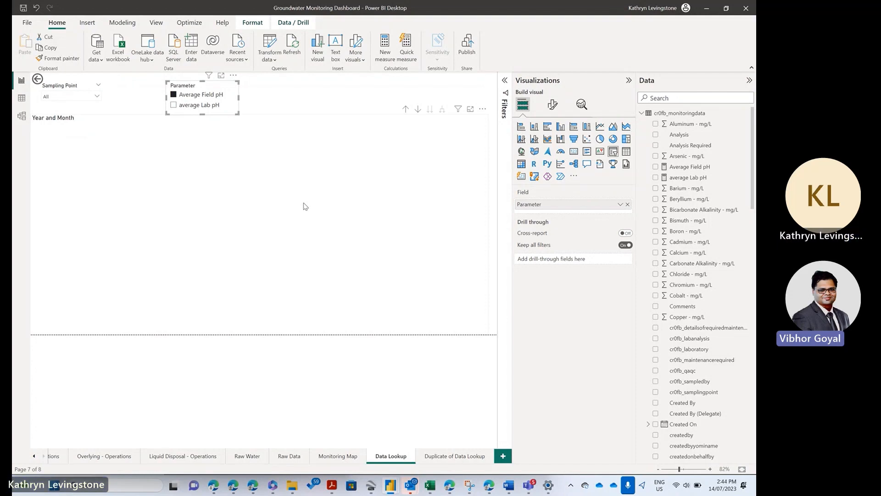
left_click(90, 167)
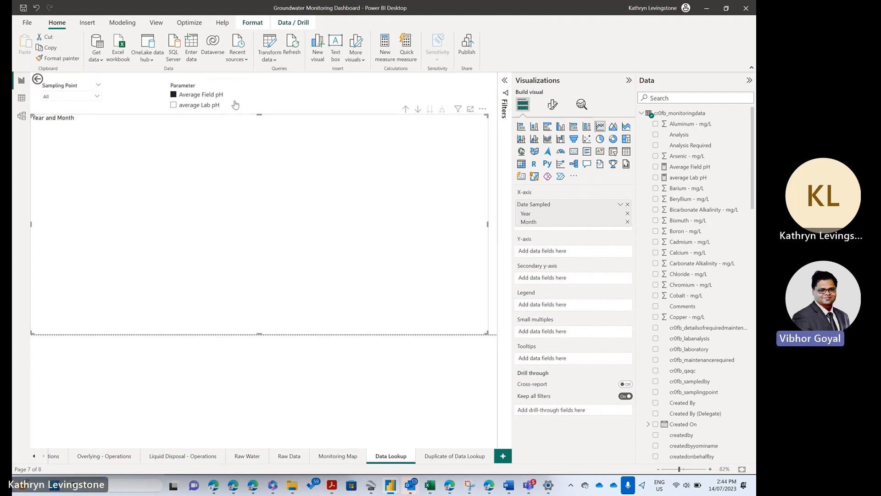
left_click(641, 114)
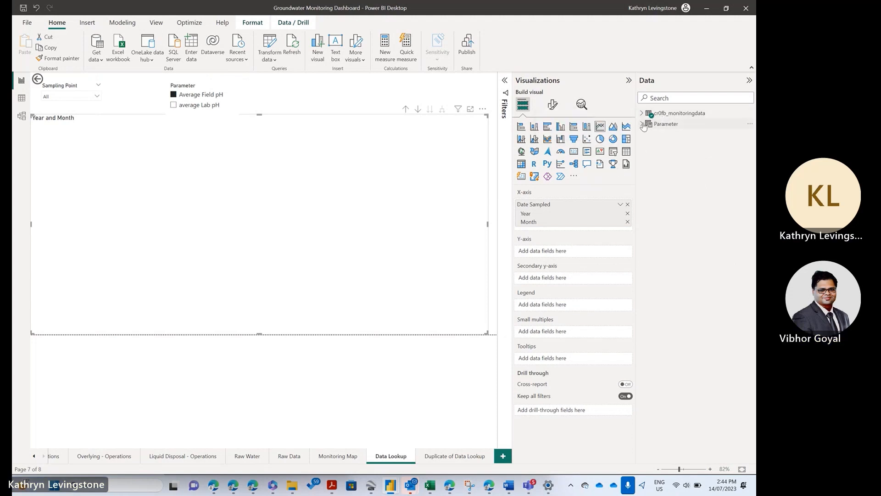
left_click(662, 123)
left_click(656, 134)
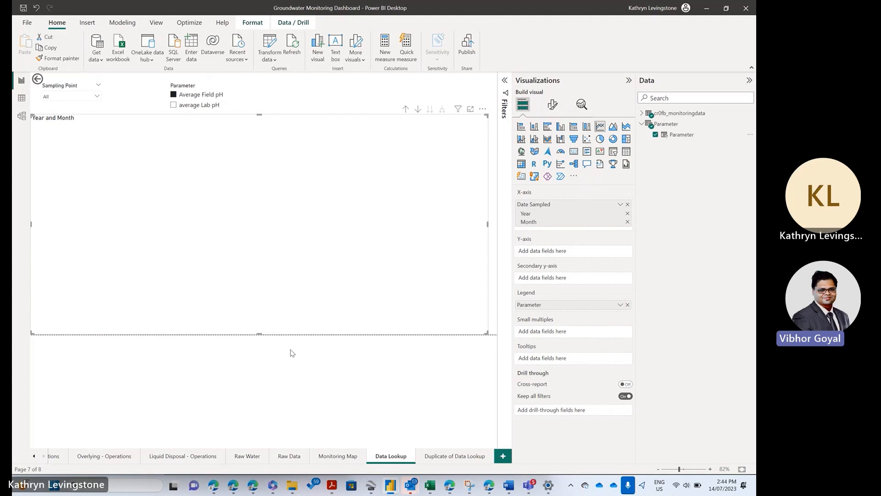
left_click_drag(532, 306, 535, 252)
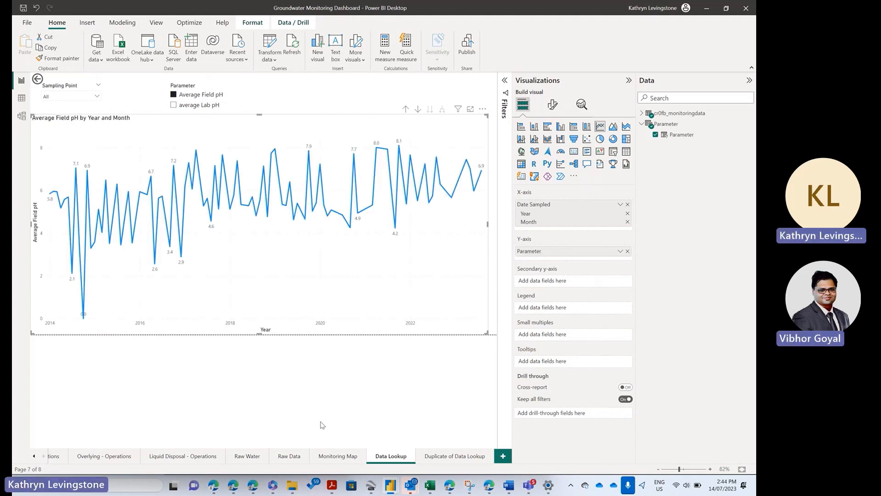
Step: Test the Parameter slicer on the line chart by switching to average Lab pH and back to Average Field pH
left_click(173, 105)
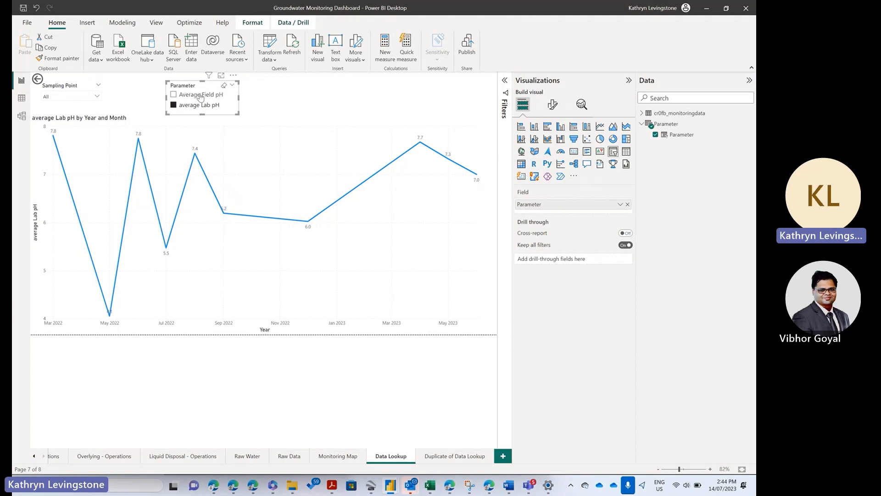
left_click(173, 96)
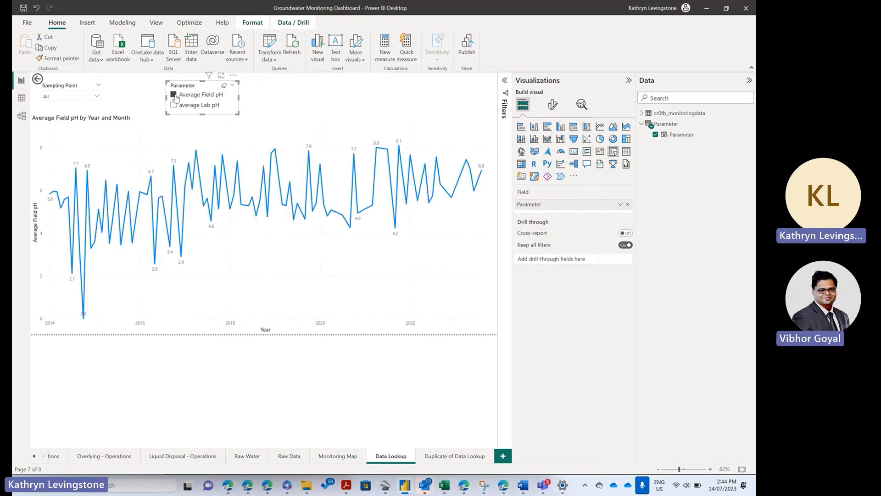